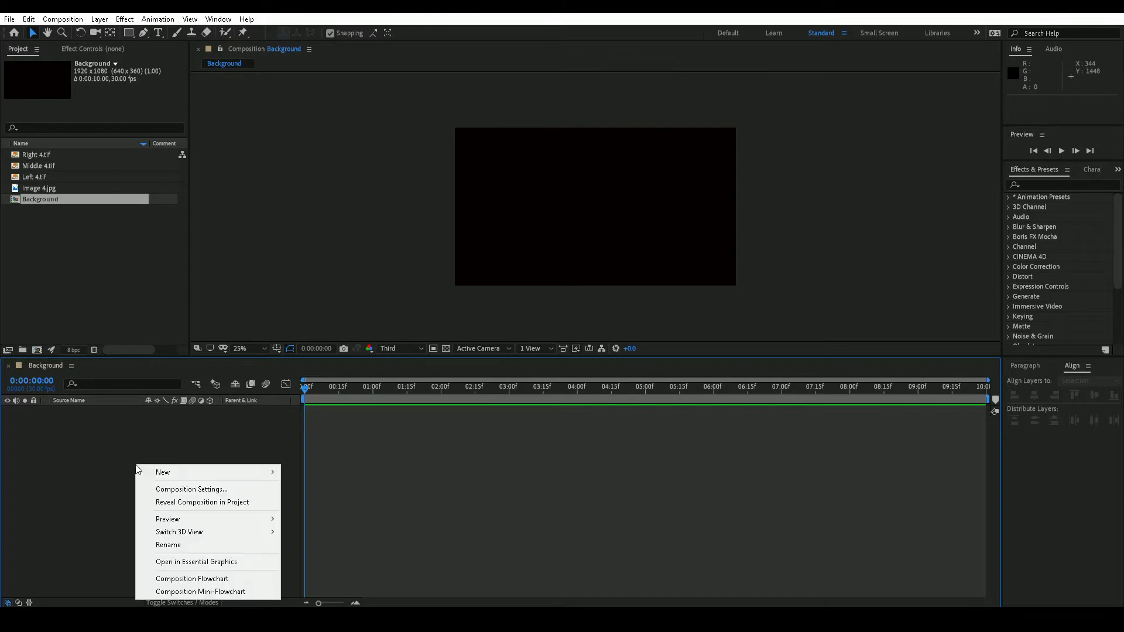
Add a rectangle shape layer that fills the whole frame of the Background composition.
mouse_move(161, 471)
left_click(138, 438)
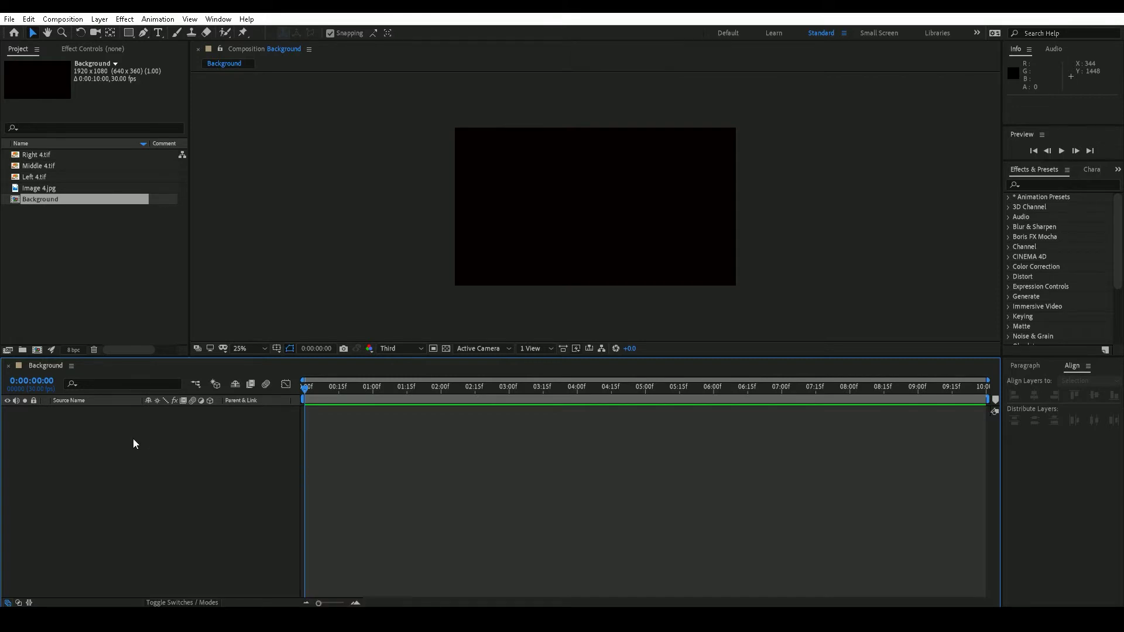
double_click(125, 32)
double_click(128, 33)
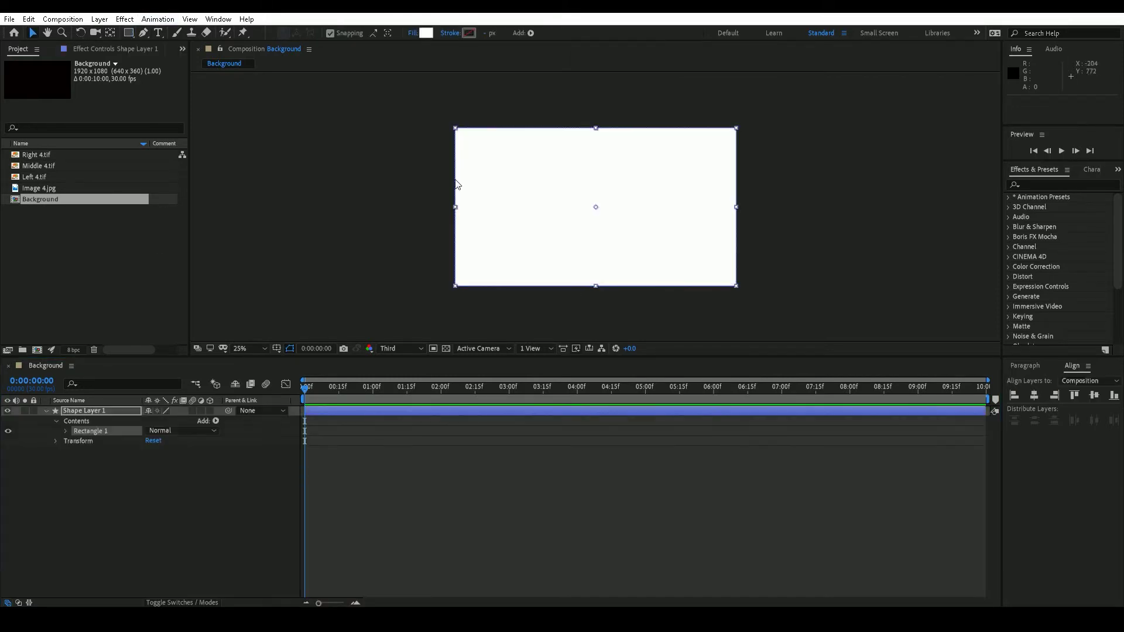
Change the rectangle's fill color to a saturated golden yellow.
left_click(425, 34)
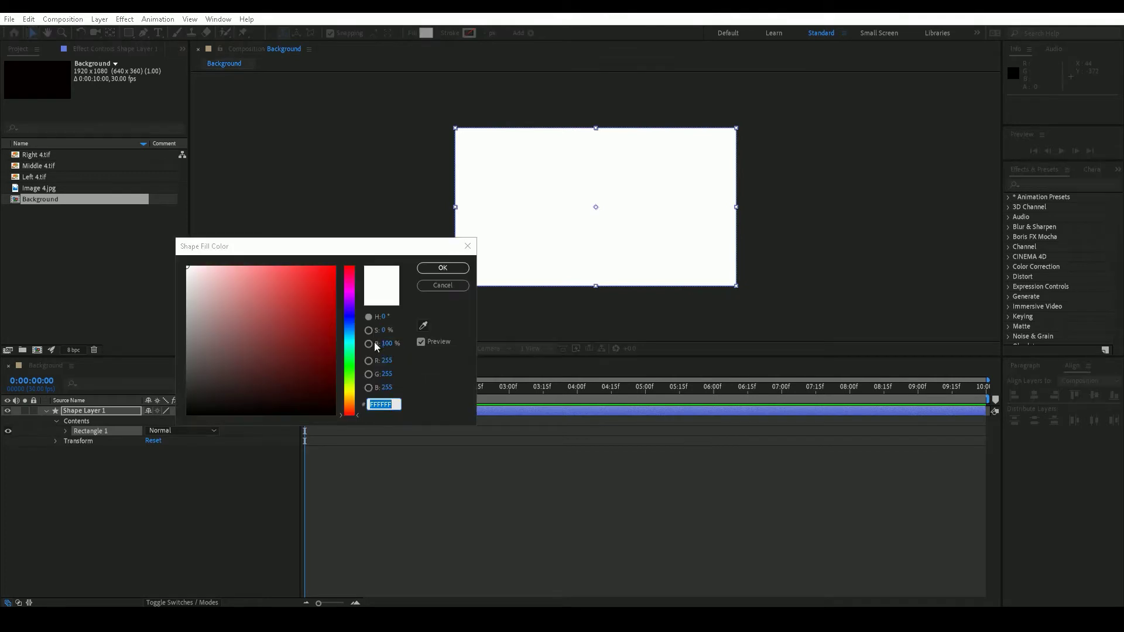
left_click(349, 395)
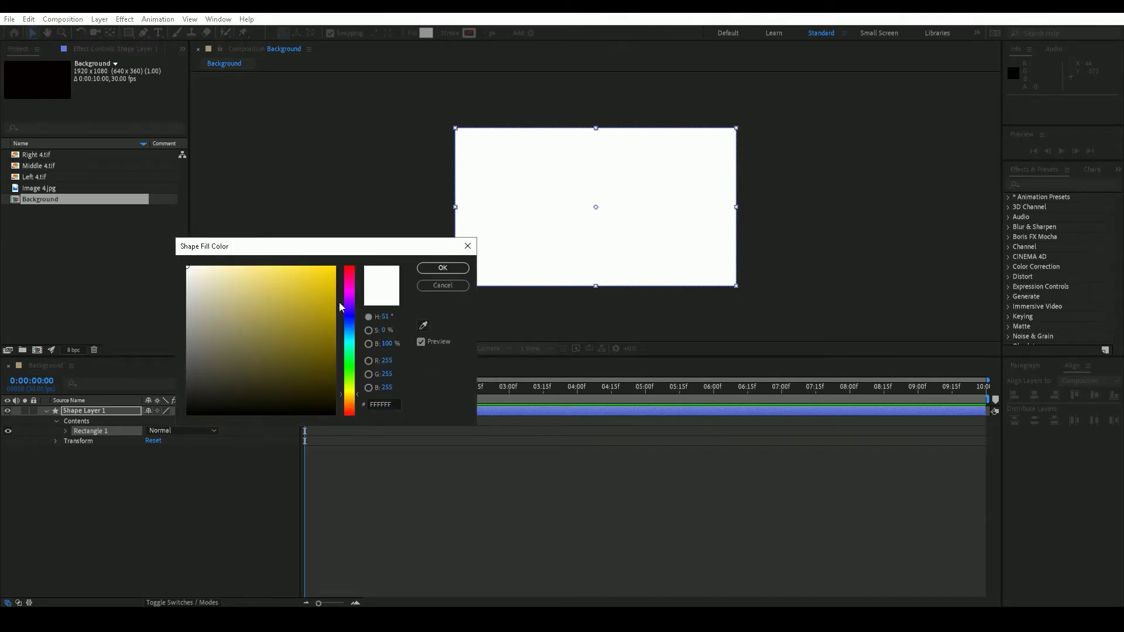
left_click(340, 278)
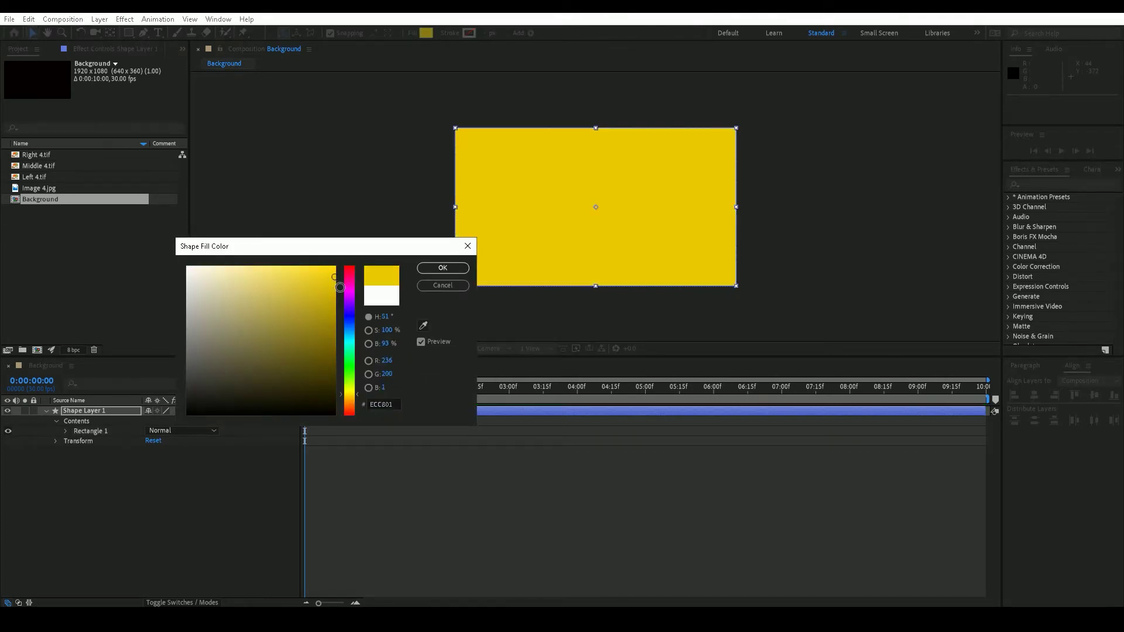
left_click(338, 282)
left_click(351, 393)
left_click_drag(352, 396, 350, 381)
left_click(442, 269)
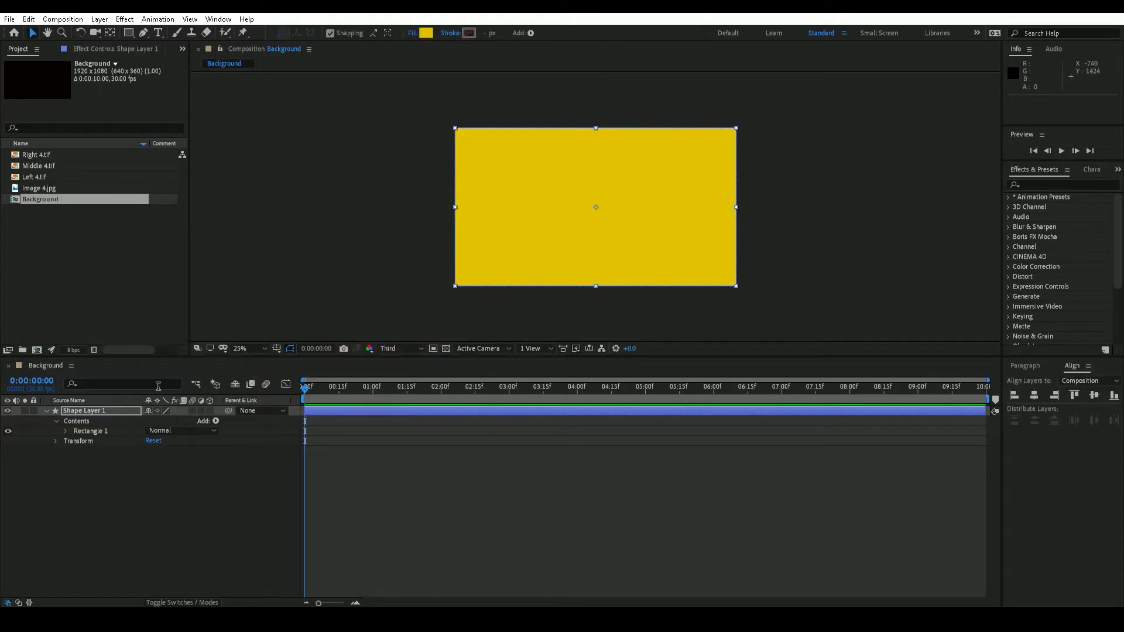
Collapse the yellow shape layer's properties and rename the layer Background.
left_click(46, 411)
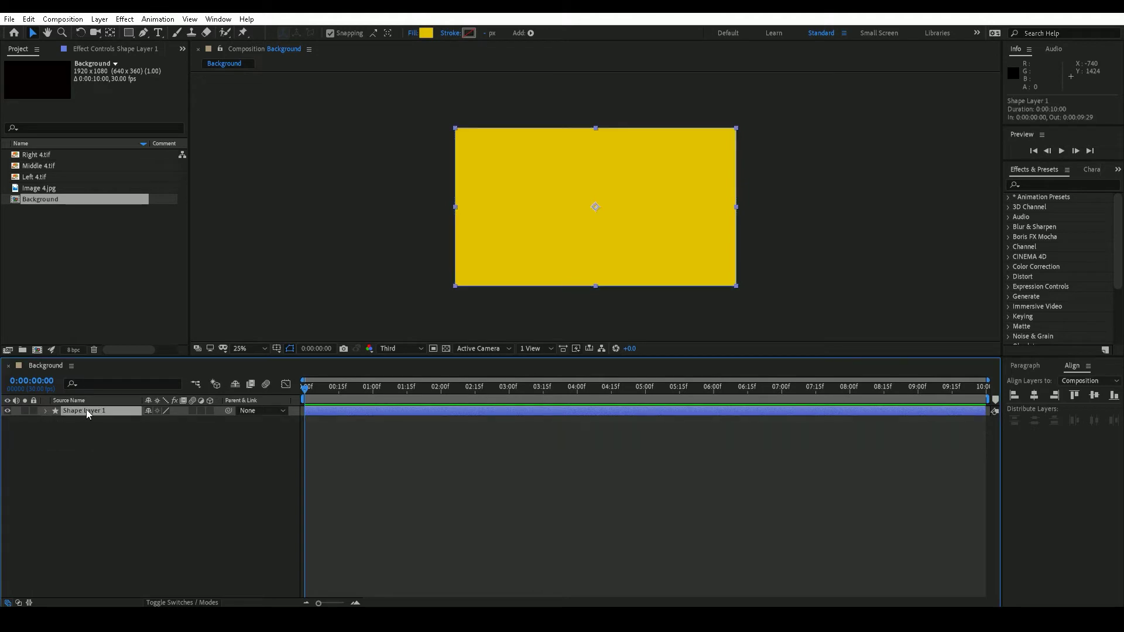
key("Return")
type("Background")
key("Return")
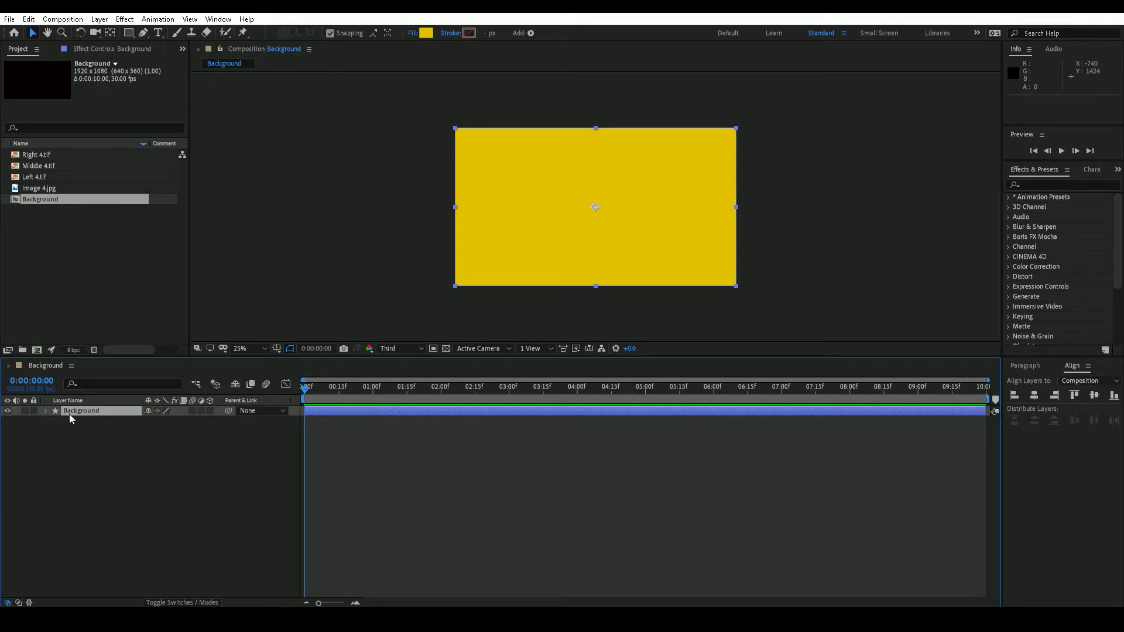
Create a new composition named Left with a width of 640 px.
left_click(51, 276)
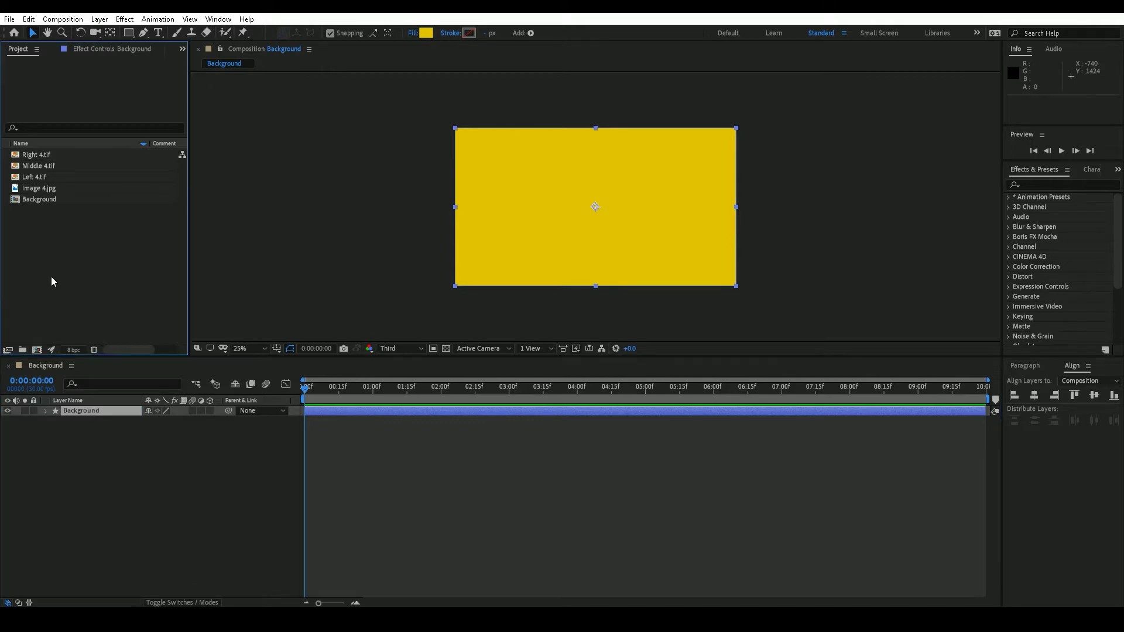
left_click(38, 350)
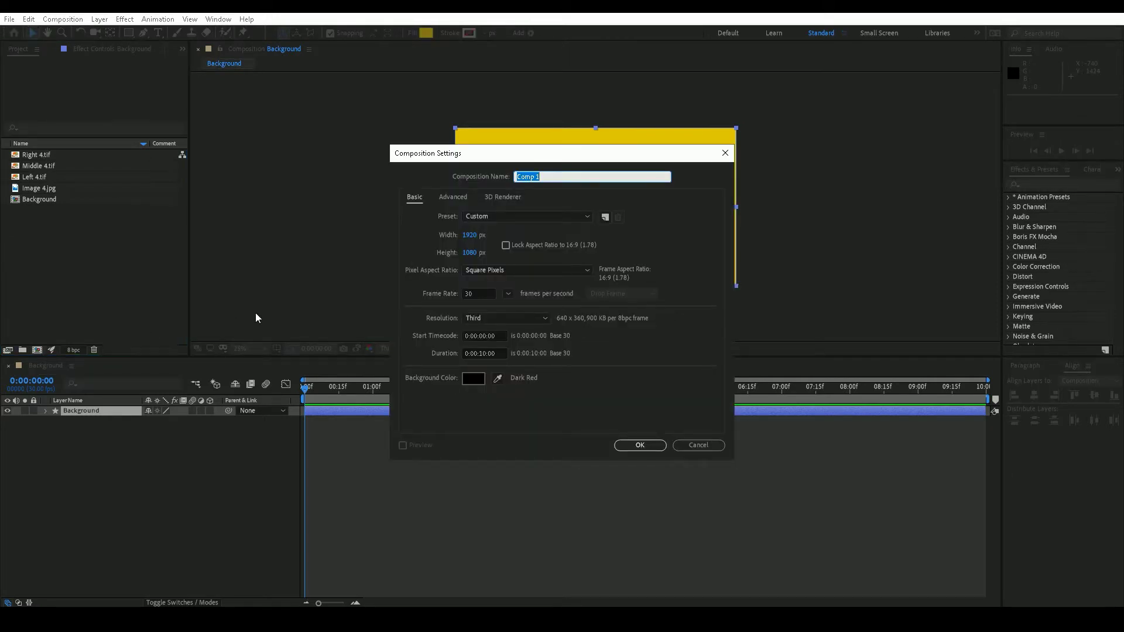
type("Part")
key("ctrl+a")
type("L")
left_click(470, 235)
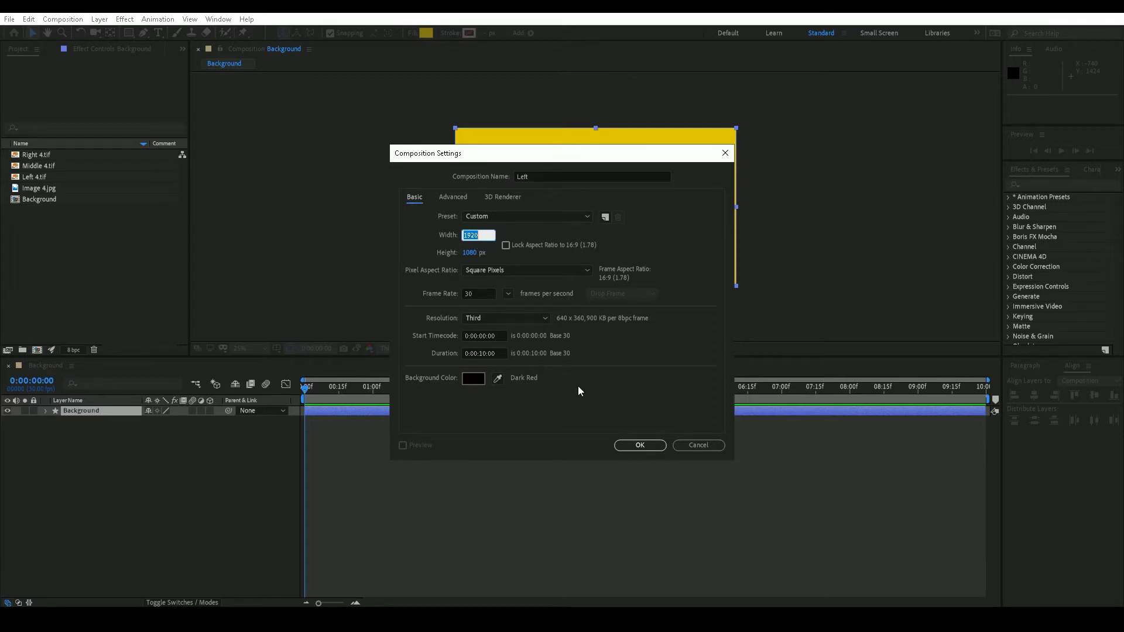
type("640")
key("Return")
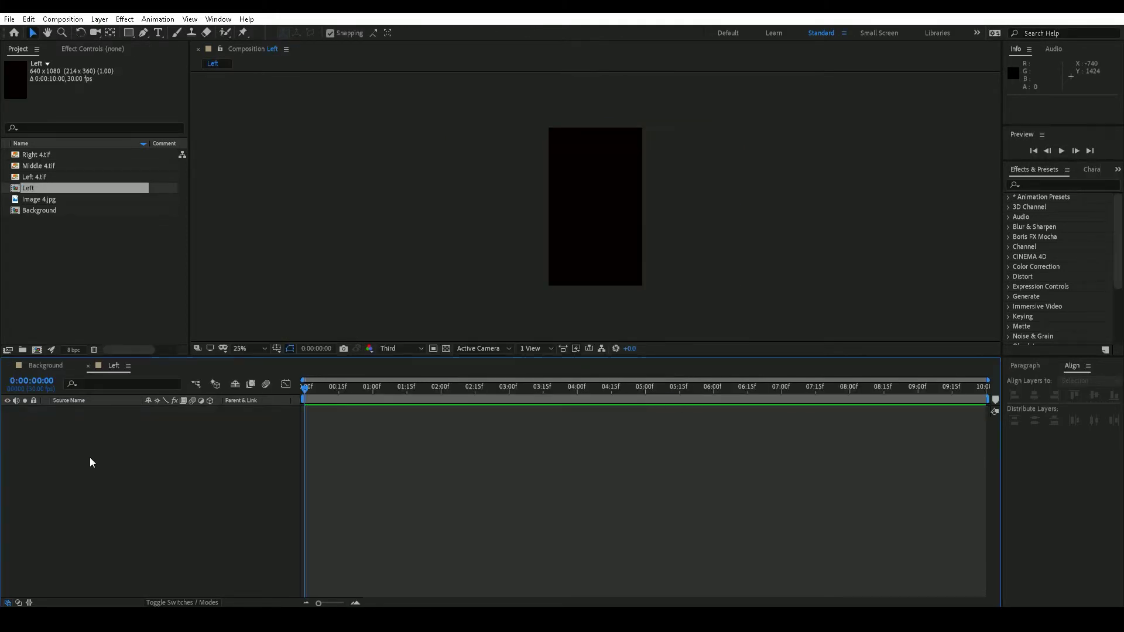
Preview the imported images and add Left 4.tif to the Left composition as a layer.
left_click(41, 157)
left_click(41, 166)
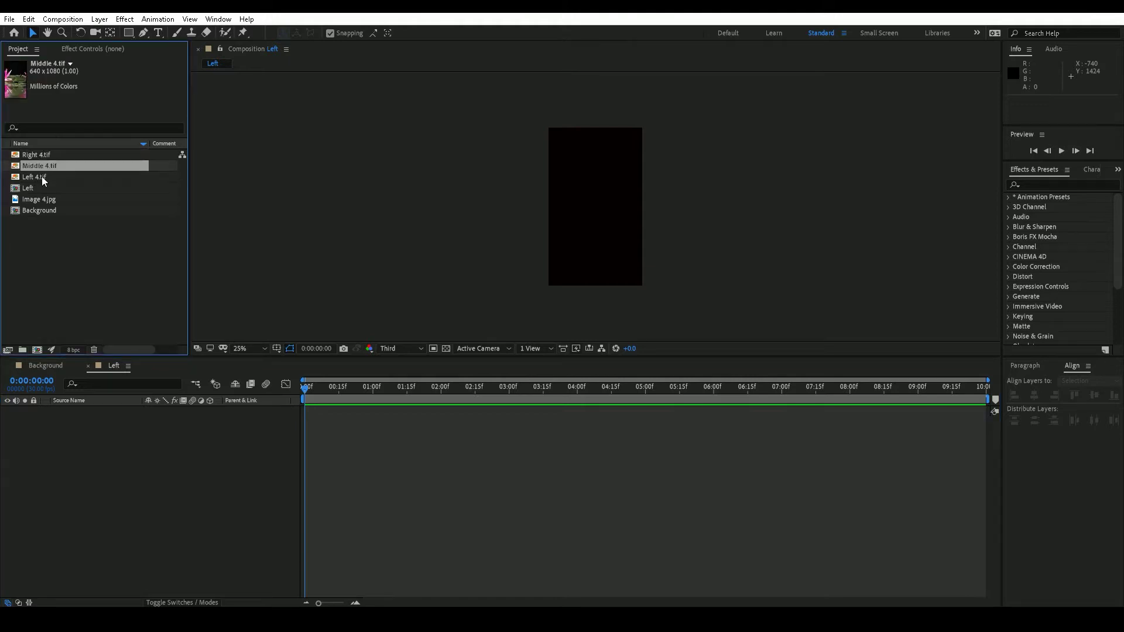
left_click(41, 177)
left_click(44, 203)
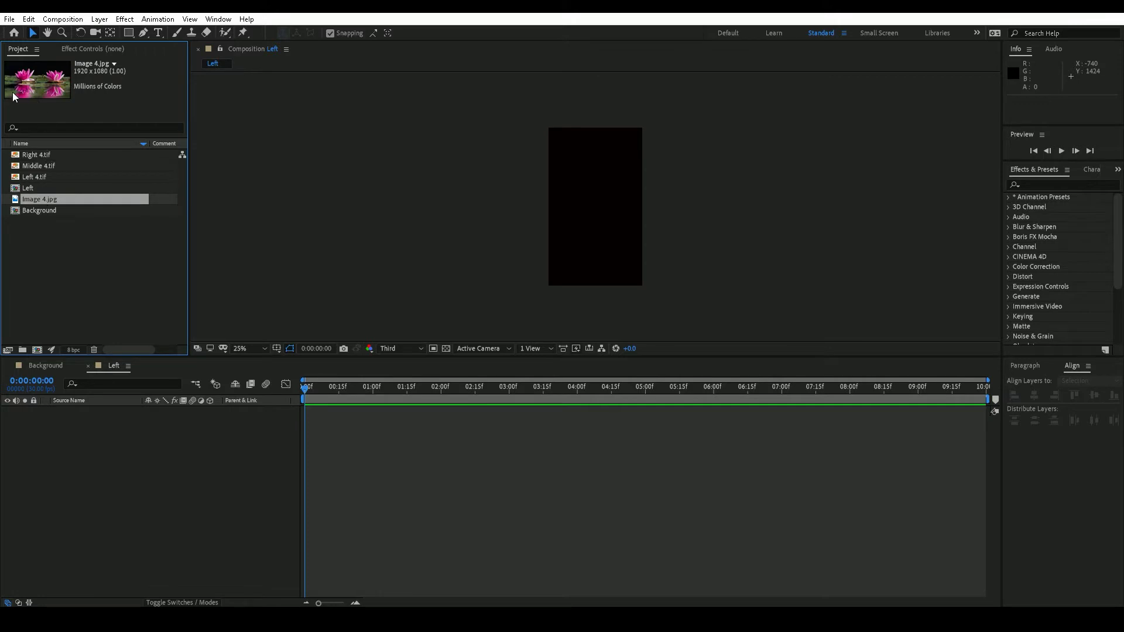
left_click(46, 174)
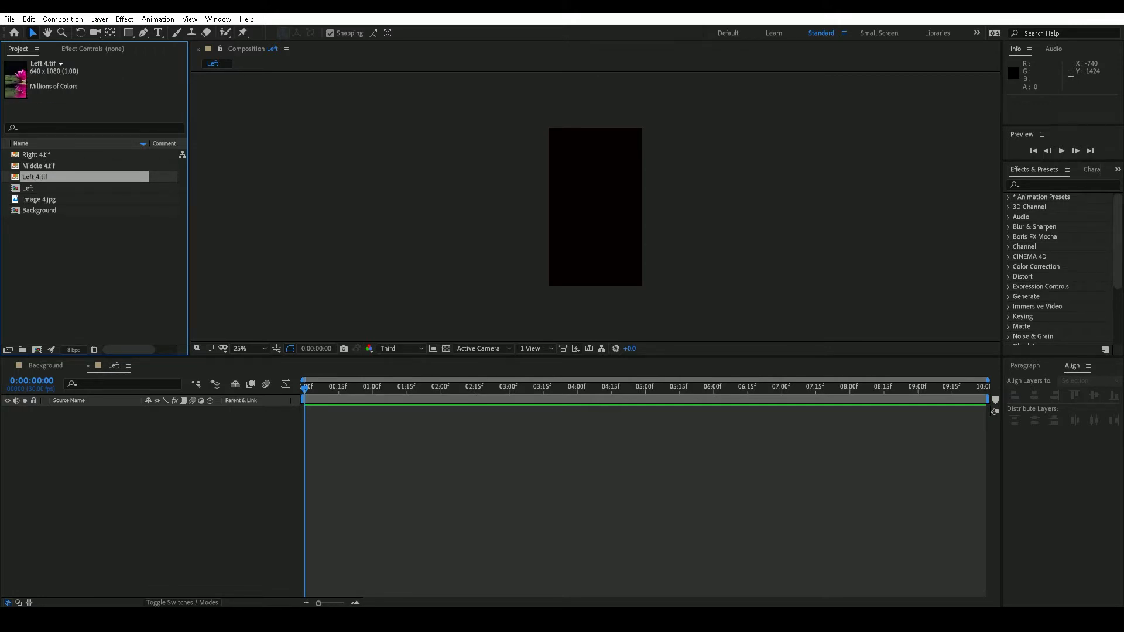
left_click_drag(42, 178, 90, 424)
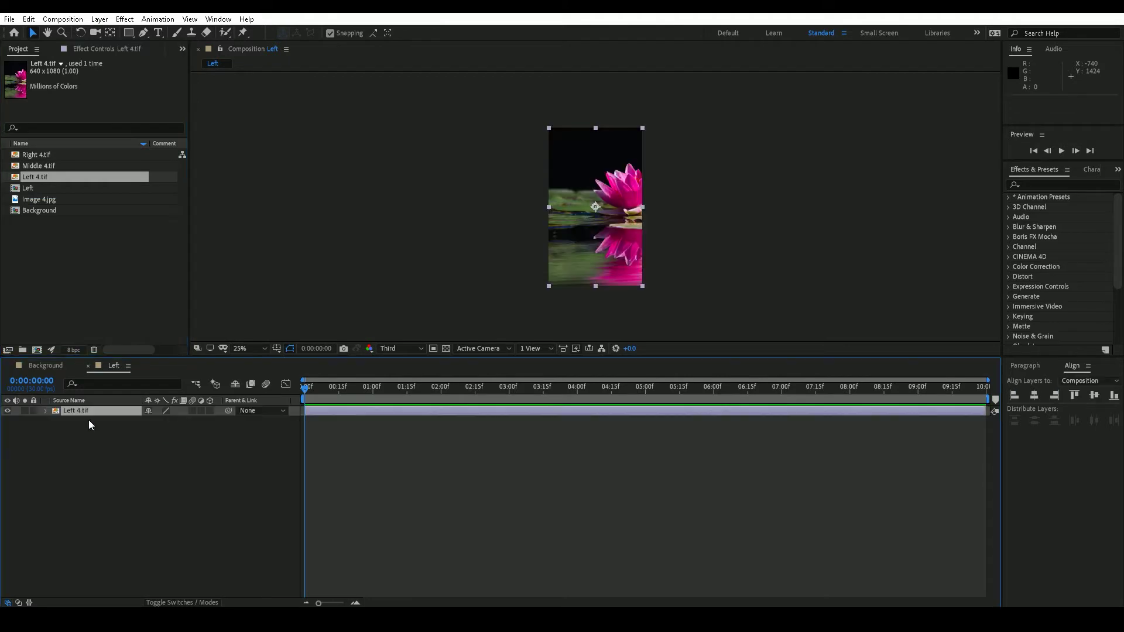
left_click(100, 451)
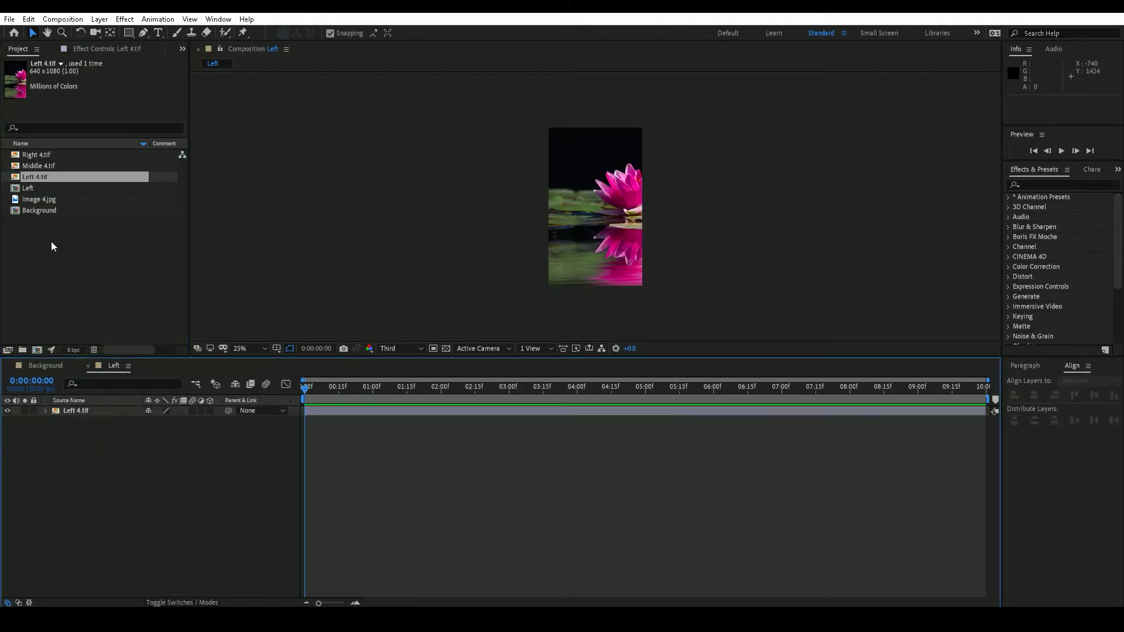
left_click(40, 200)
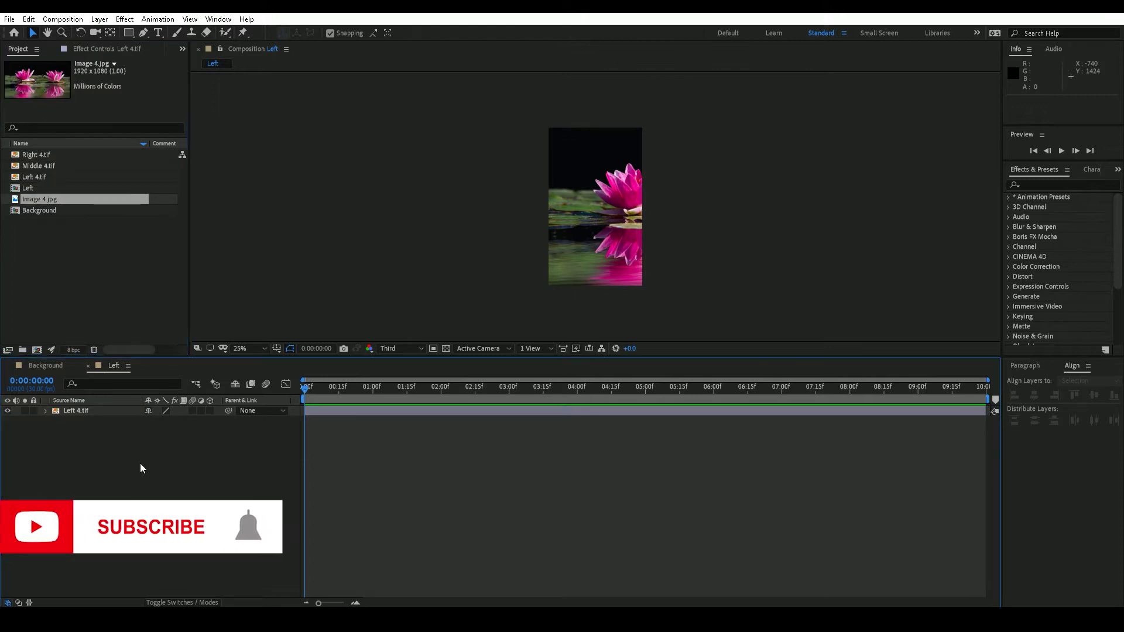
left_click(580, 233)
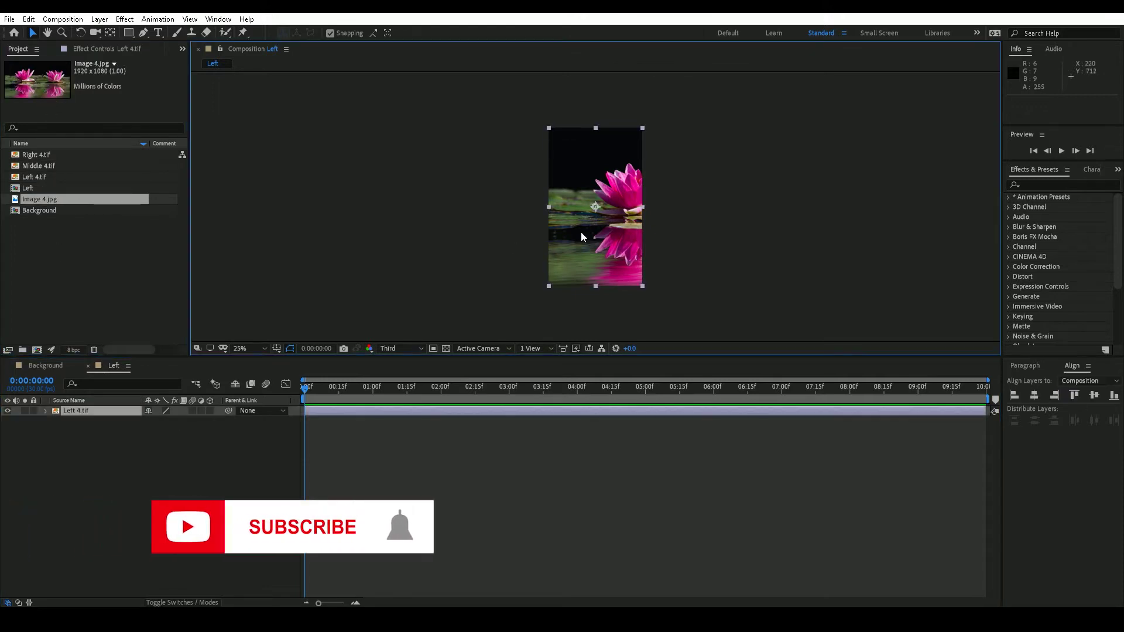
left_click(99, 496)
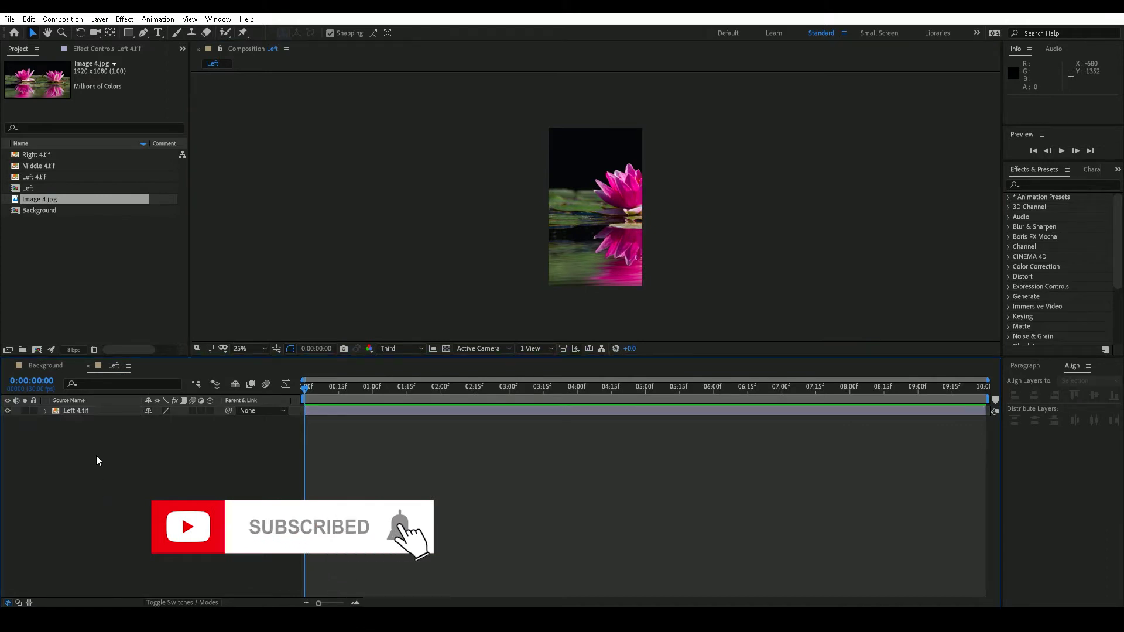
Add a full-frame rectangle shape layer above Left 4.tif and rename it Mask.
double_click(129, 33)
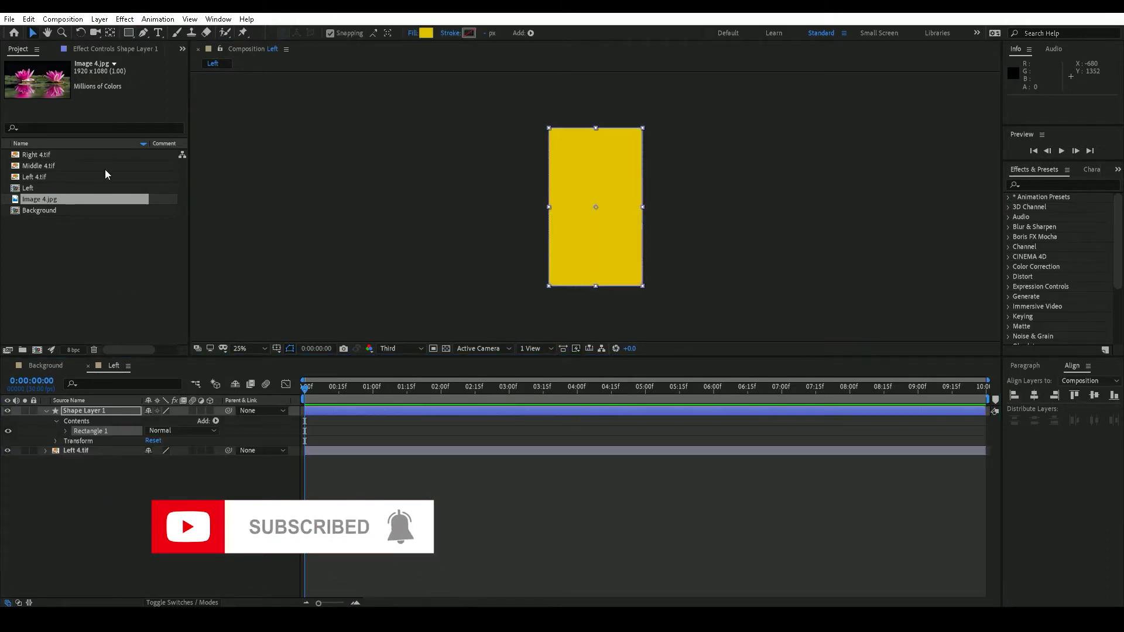
left_click(107, 412)
key("Return")
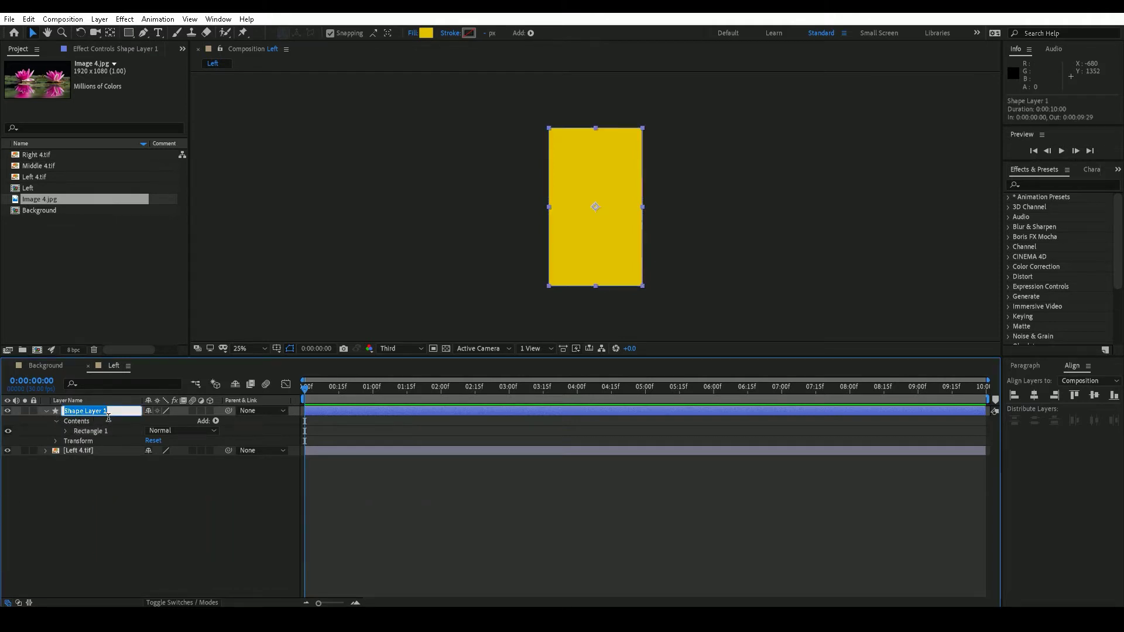
type("Mask")
key("Return")
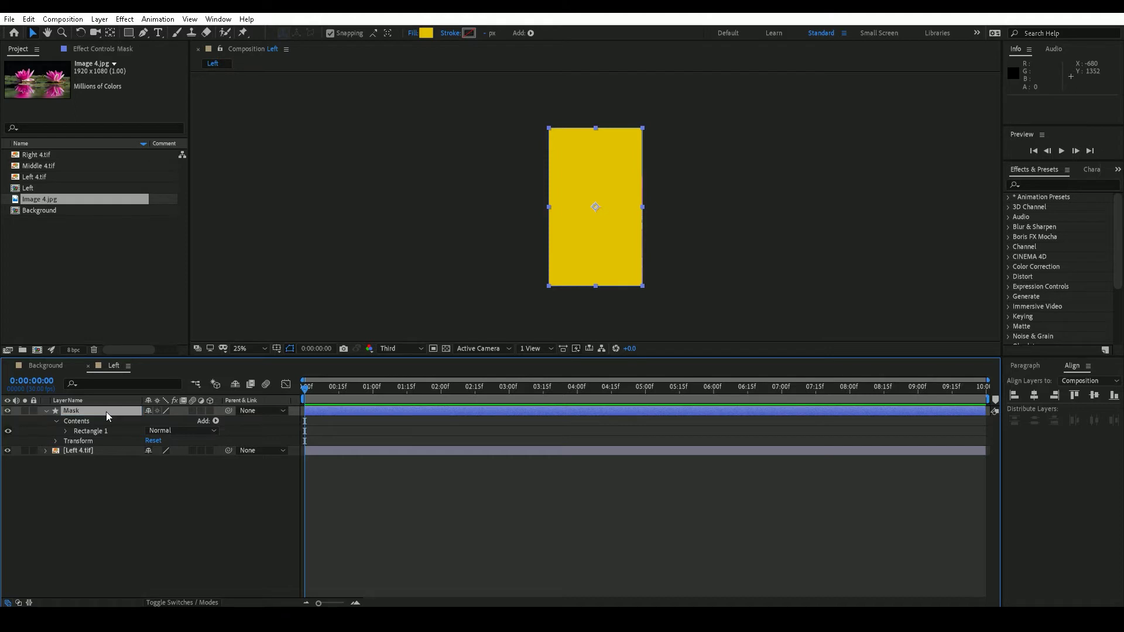
left_click(46, 412)
left_click(125, 449)
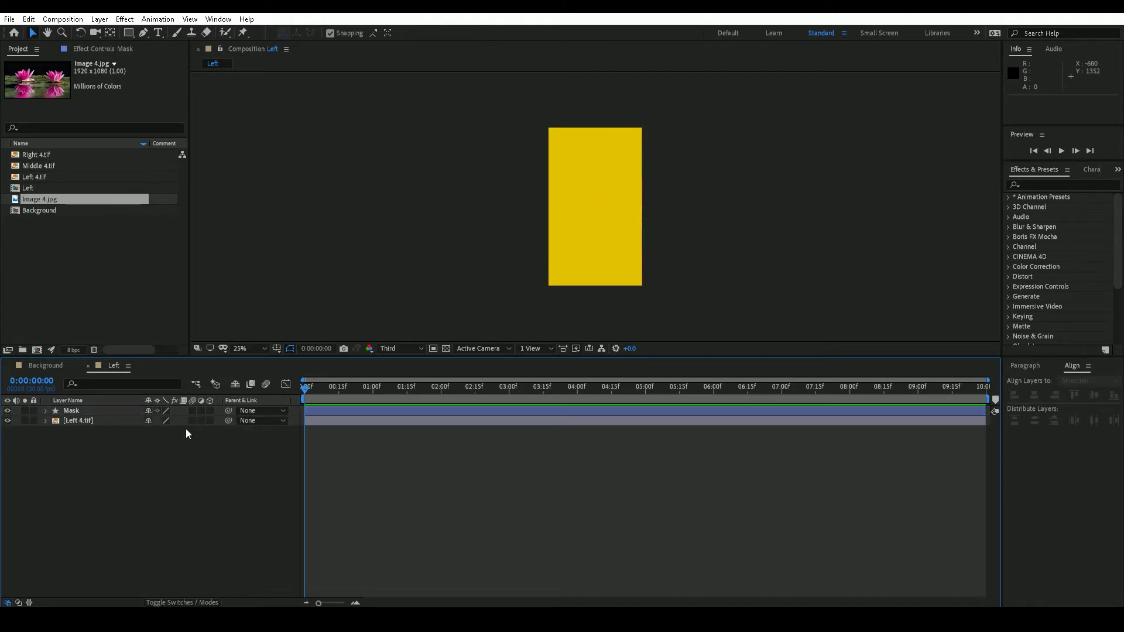
Set the track matte of the Left 4.tif layer to an alpha matte using the Mask layer.
left_click(208, 603)
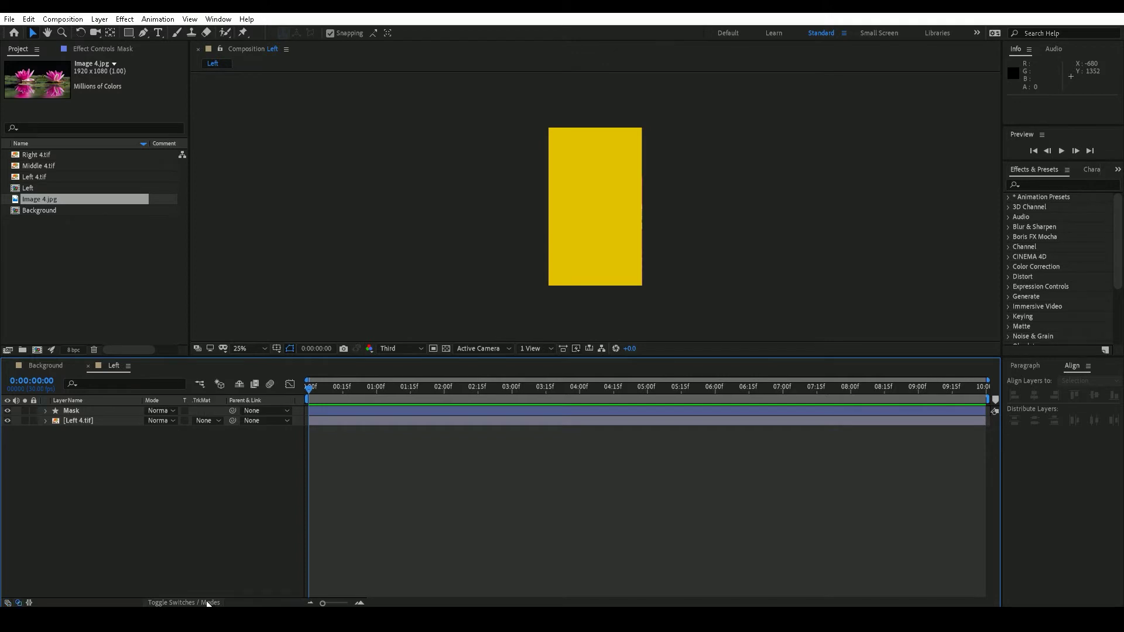
left_click(216, 422)
left_click(226, 448)
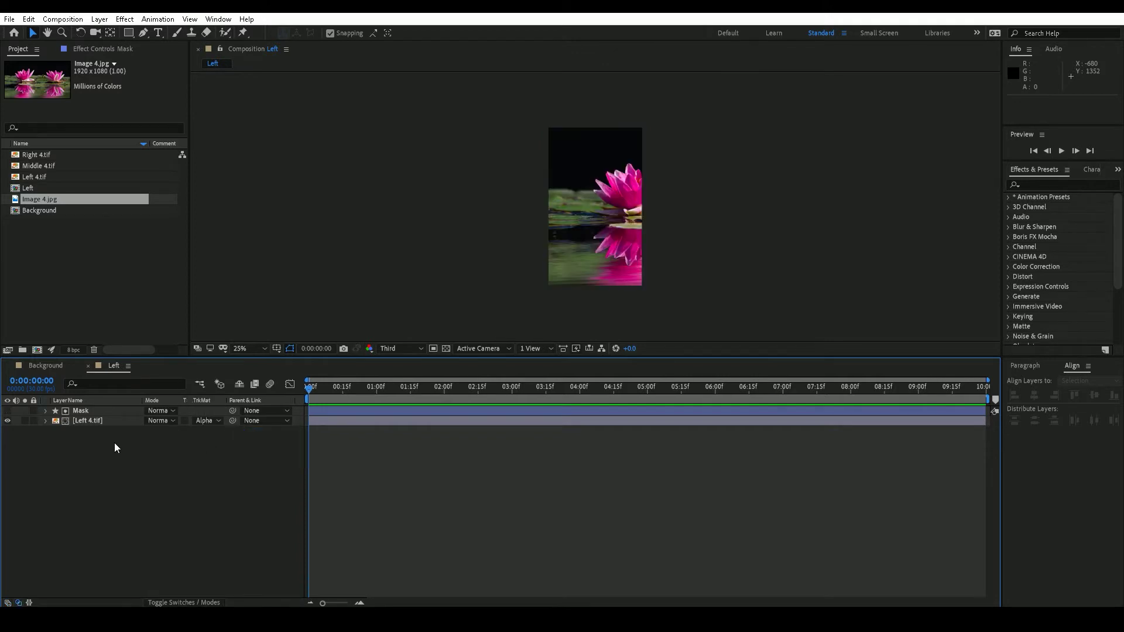
Add another full-frame rectangle shape layer in the Left composition and fill it with white (FFFFFF).
double_click(130, 32)
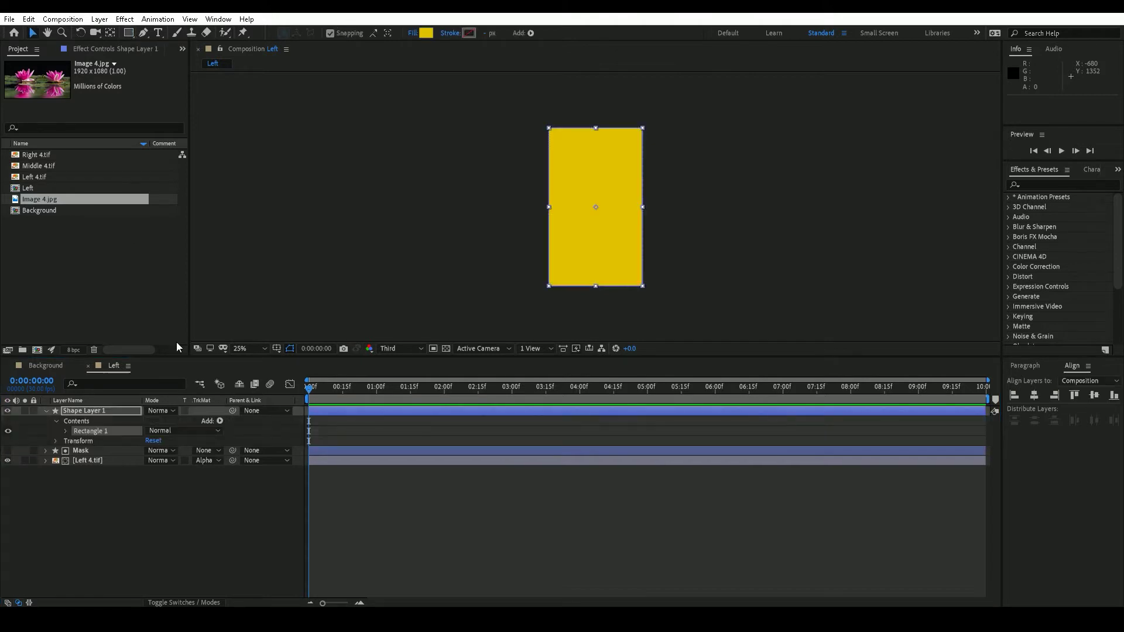
left_click(427, 34)
left_click_drag(221, 281, 184, 262)
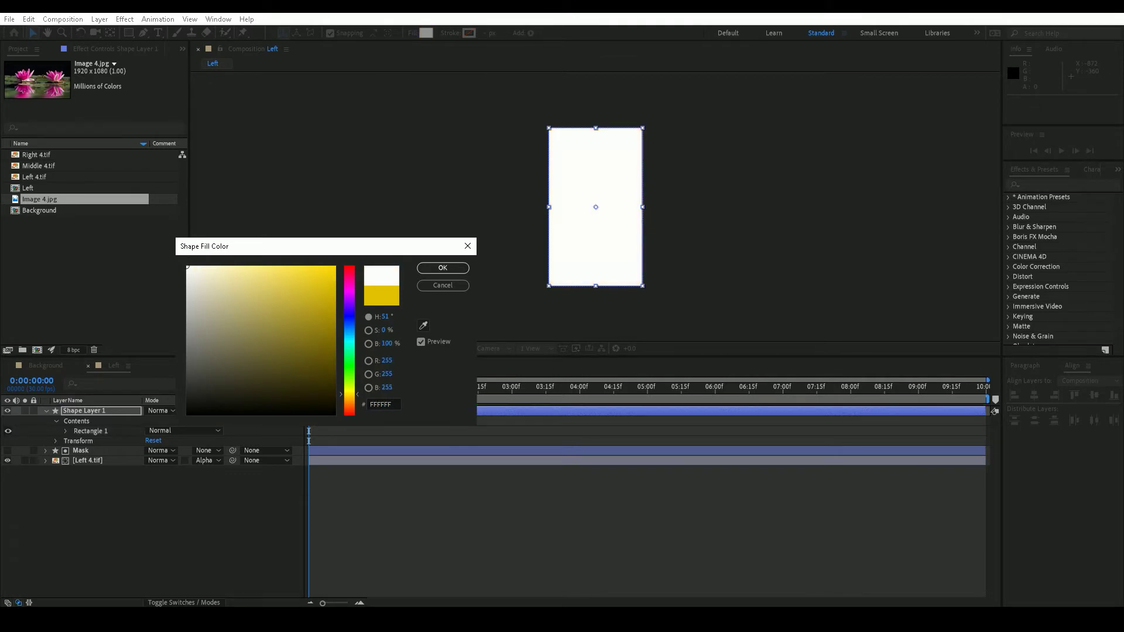
left_click(440, 270)
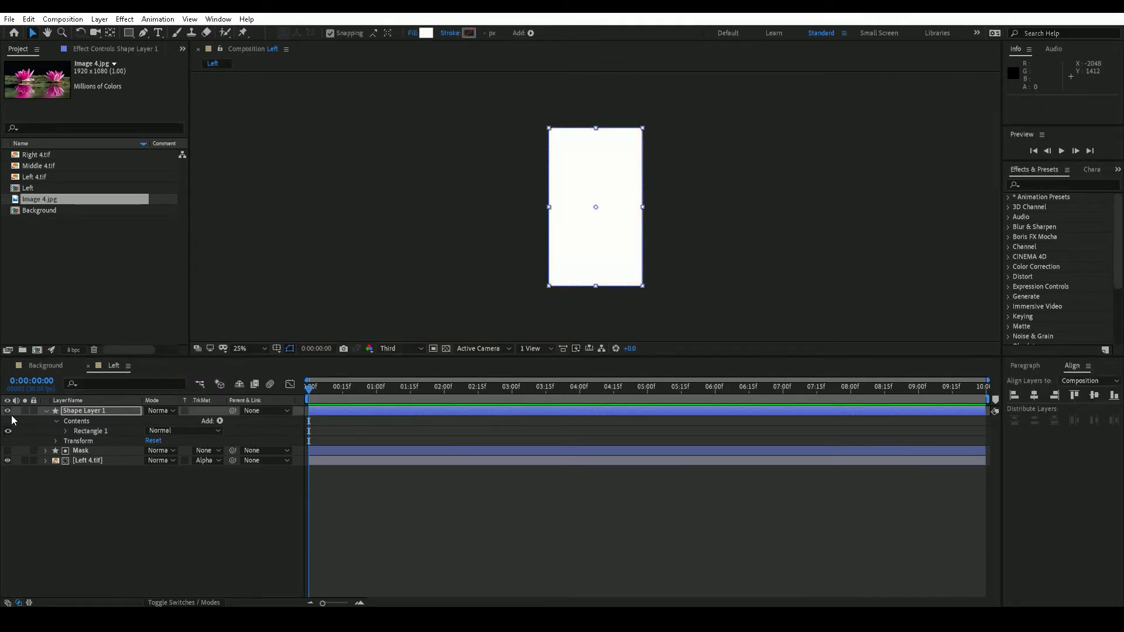
Rename the white shape layer Back and place it below the Left 4.tif layer.
left_click(45, 411)
left_click(121, 409)
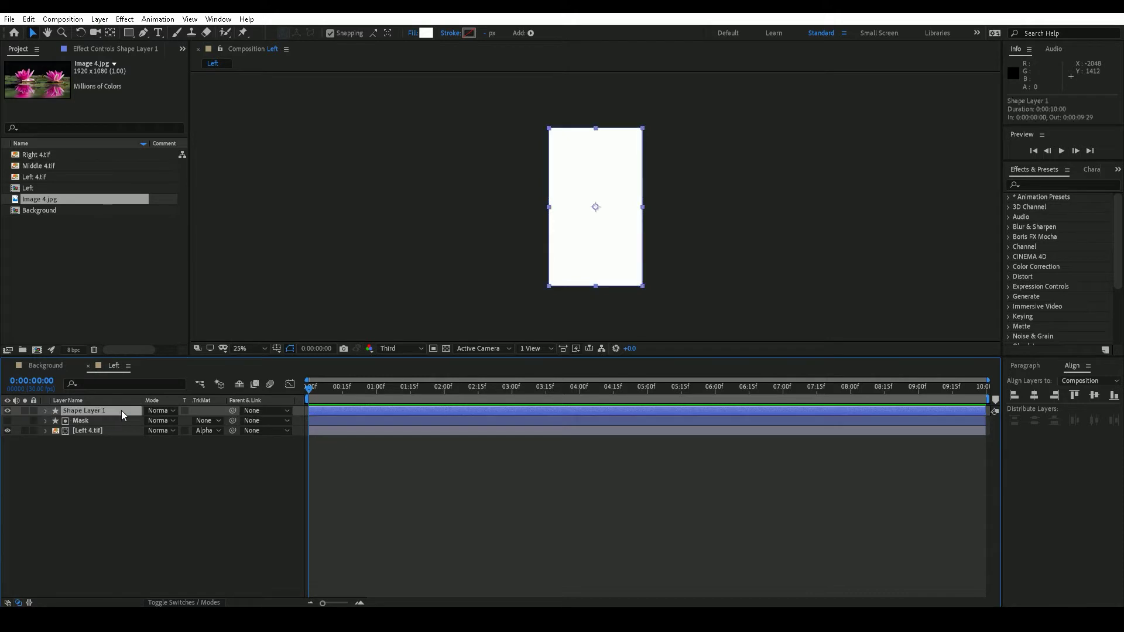
key("Return")
type("Back")
key("Return")
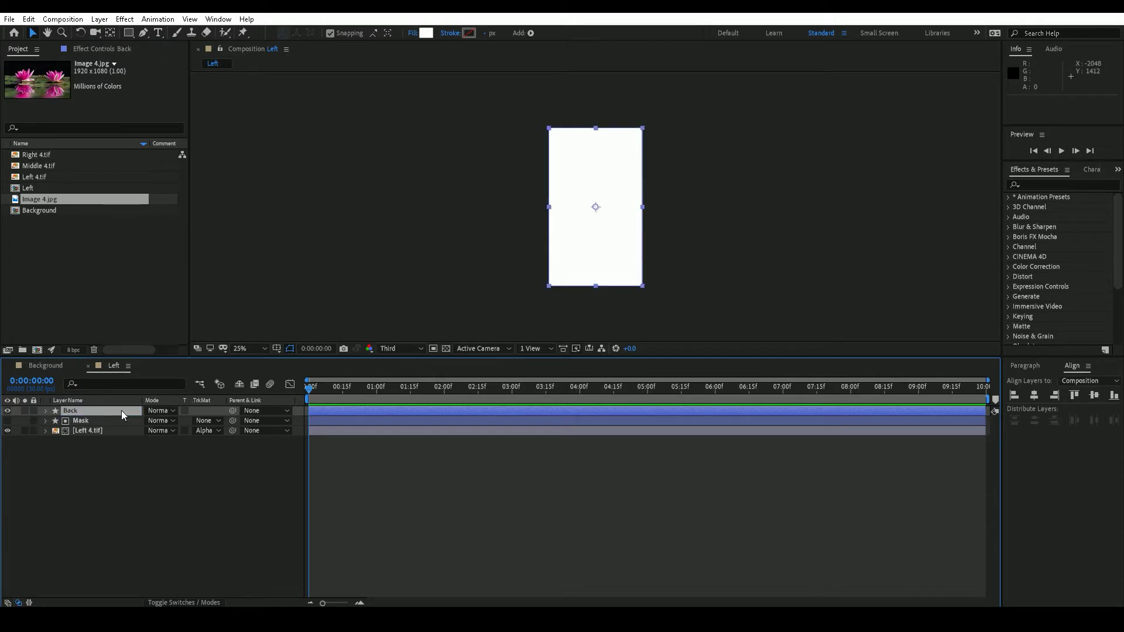
mouse_move(121, 410)
left_mouse_down()
mouse_move(120, 475)
mouse_move(116, 397)
left_mouse_up()
Turn the Mask, Left 4.tif and Back layers into 3D layers.
left_click(186, 602)
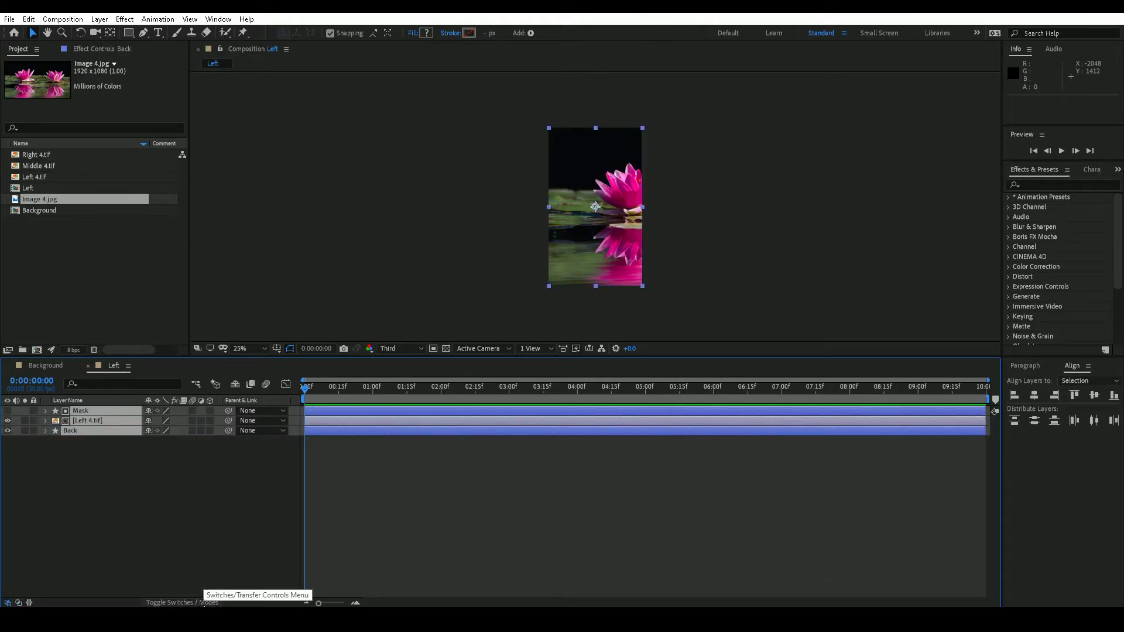
left_click(209, 410)
left_click(125, 467)
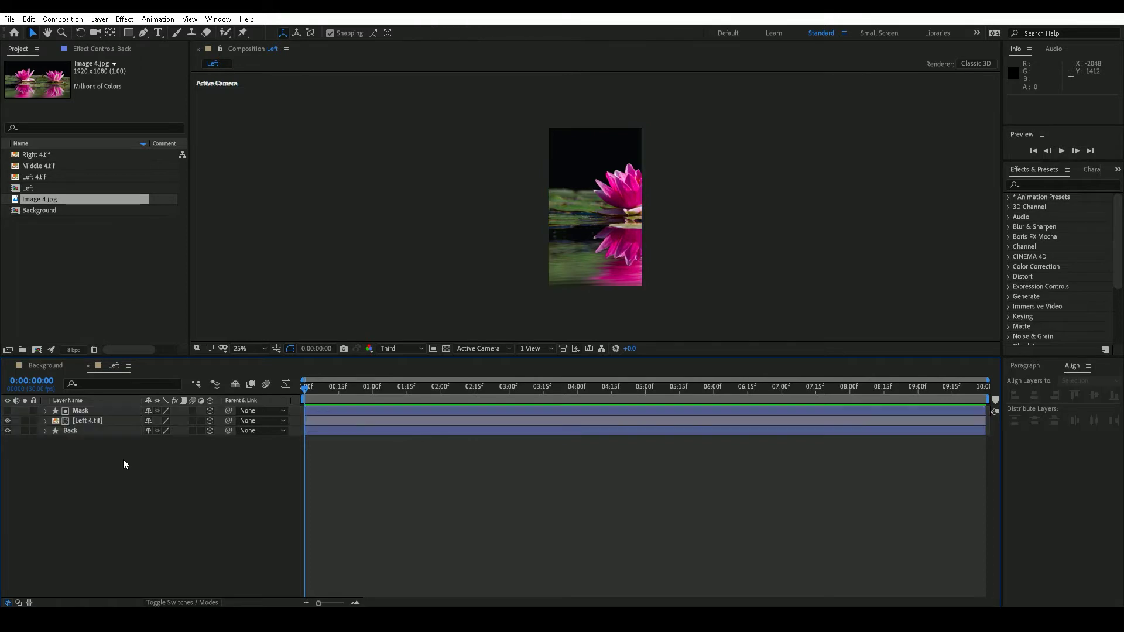
Set the Back layer's Z position to 1.
left_click(123, 431)
key("p")
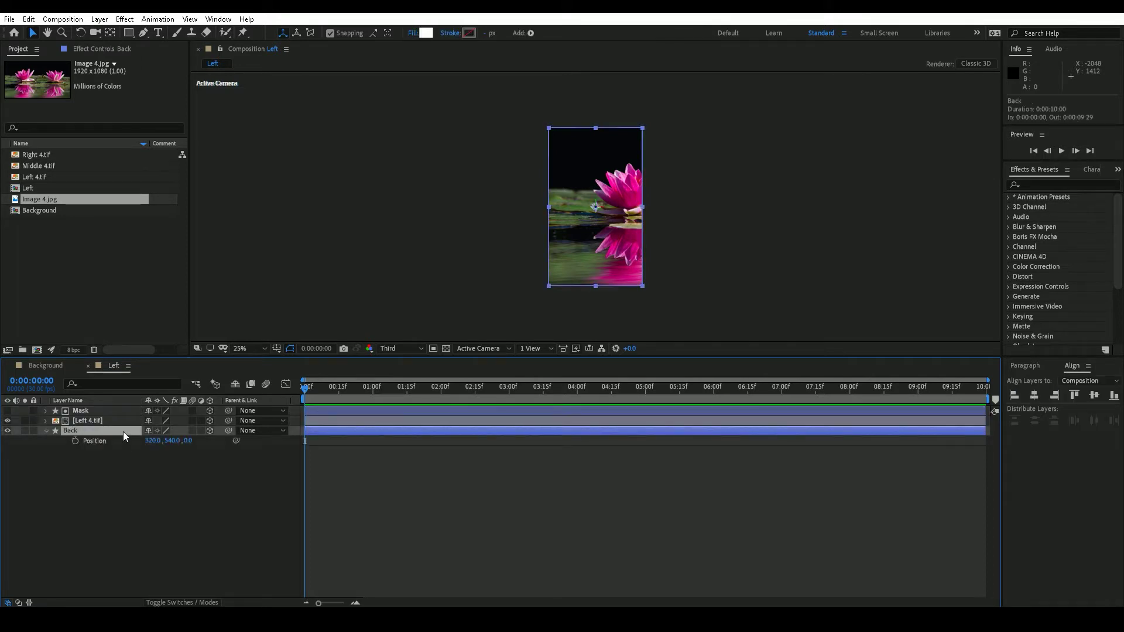
left_click(193, 442)
type("1")
key("Return")
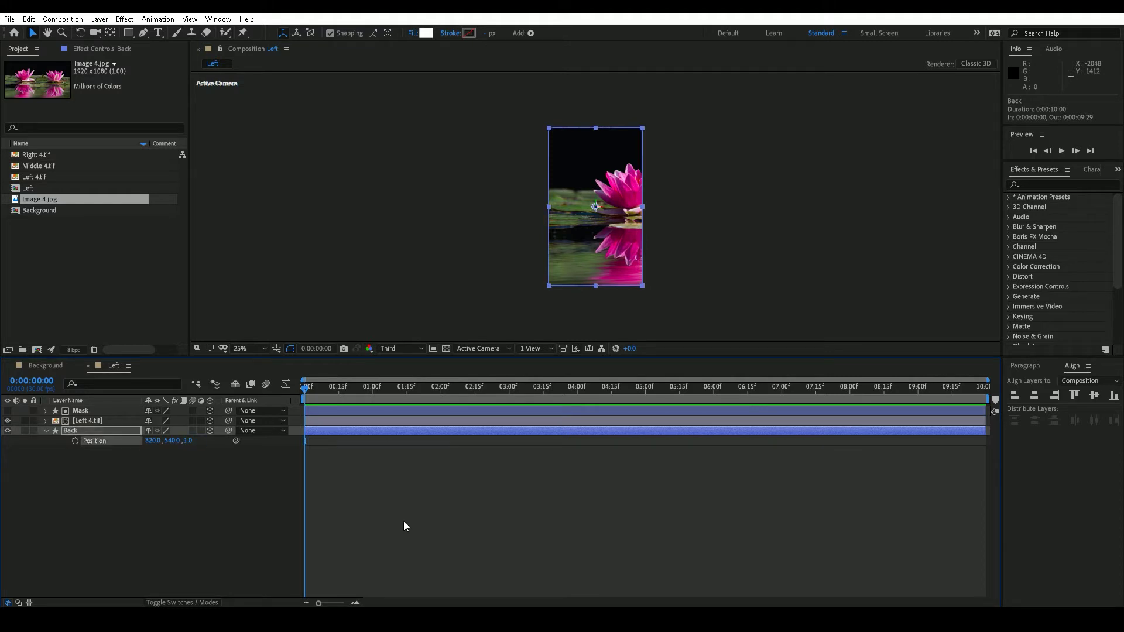
Show the Left composition in two side-by-side horizontal views to check the depth spacing.
left_click(45, 431)
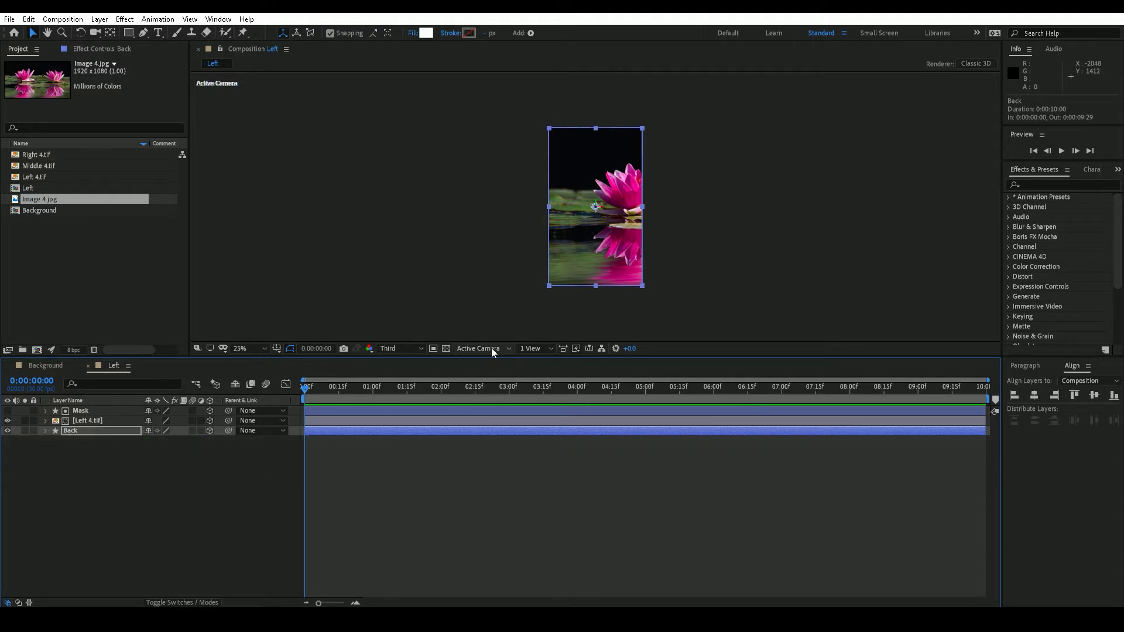
left_click(524, 349)
left_click(536, 372)
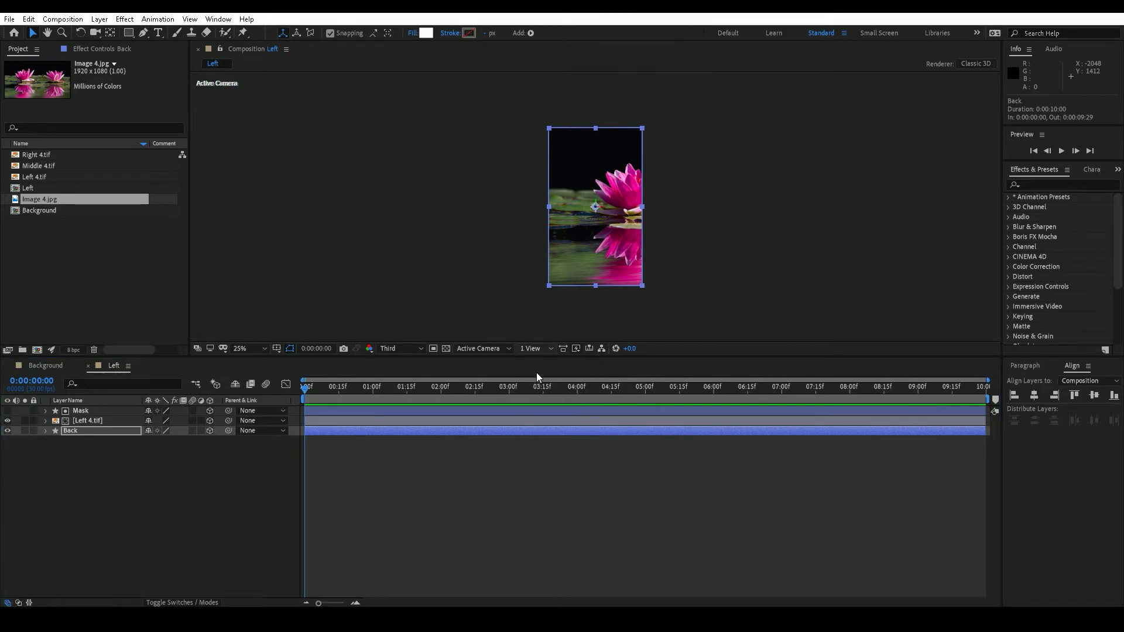
Try the Back layer's Z position at 0 and undo the change.
left_click(120, 431)
key("p")
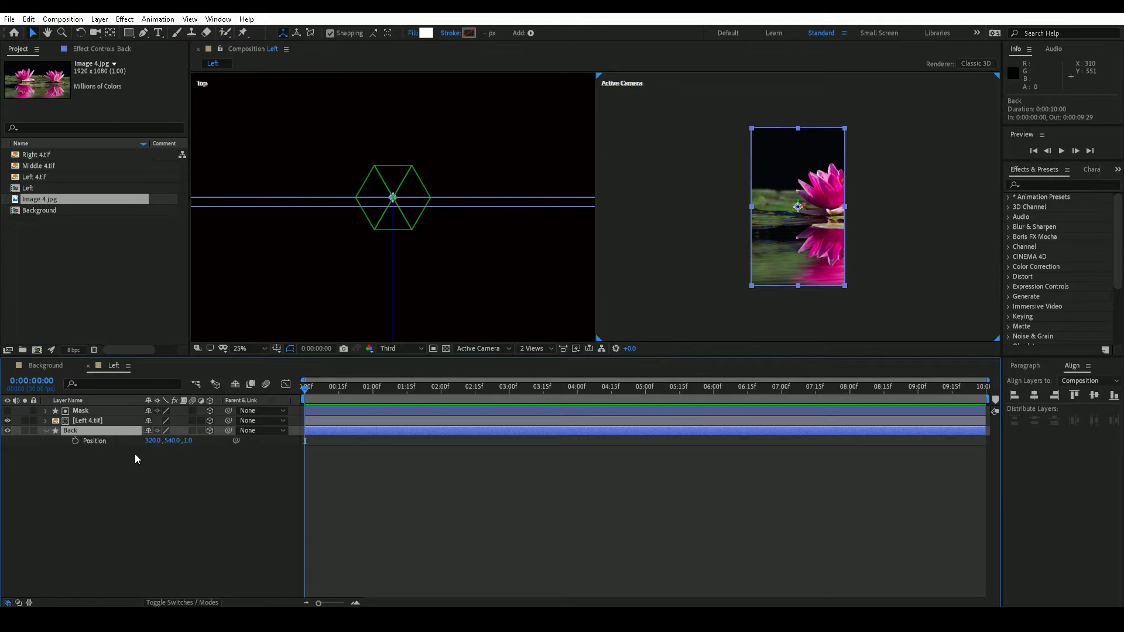
left_click(194, 443)
type("0")
key("Return")
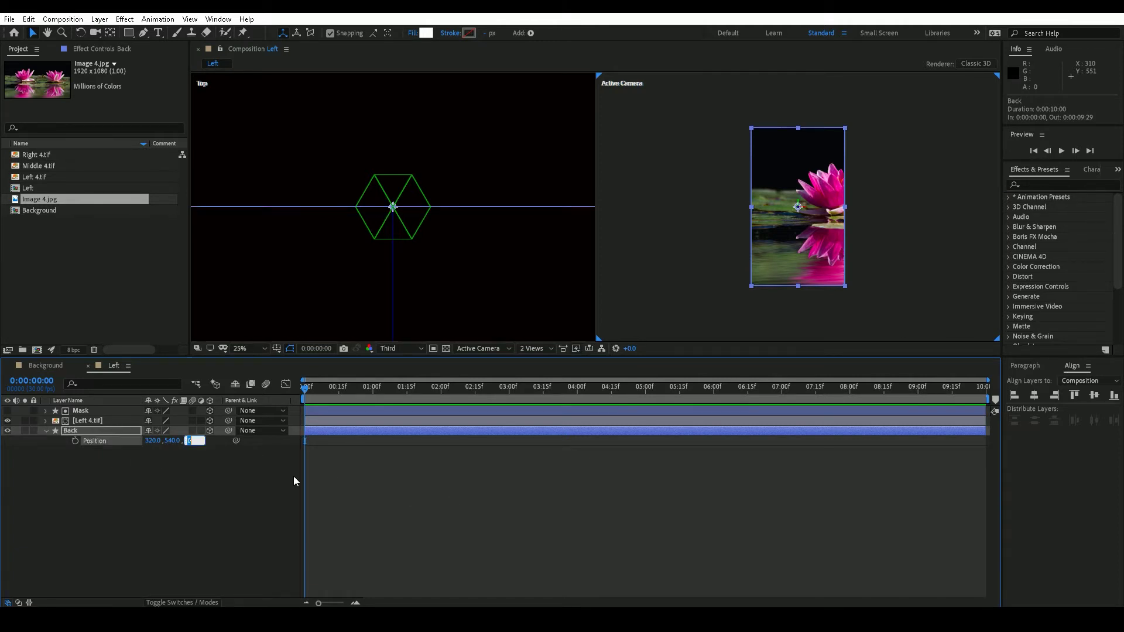
key("ctrl+z")
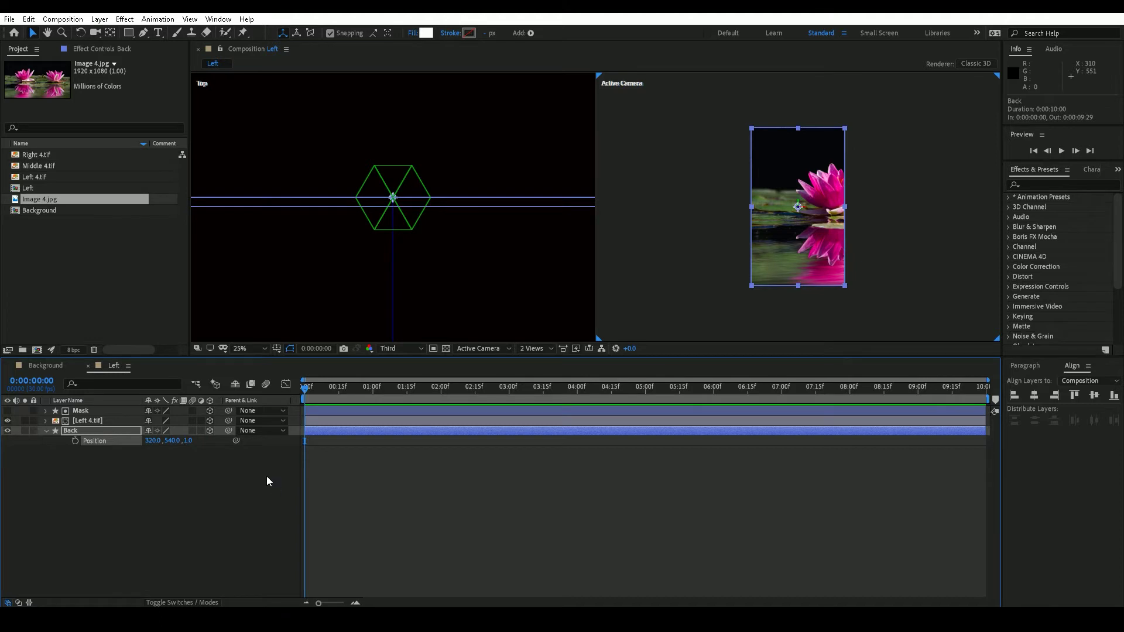
left_click(46, 431)
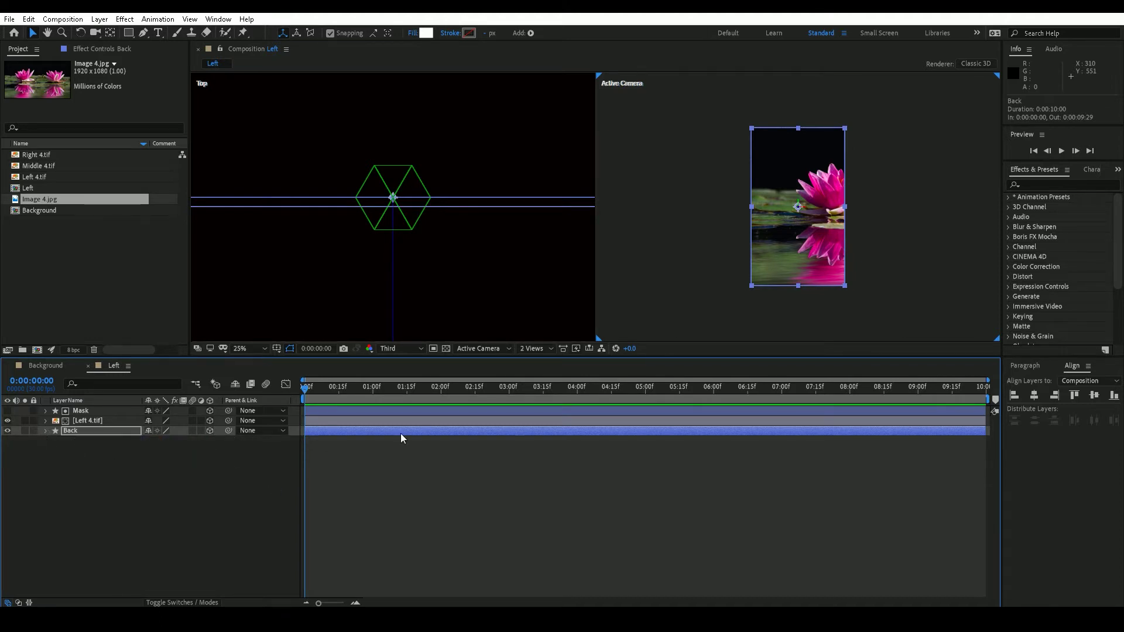
Return the Left composition's viewer to a single view and clear the layer selection.
left_click(548, 349)
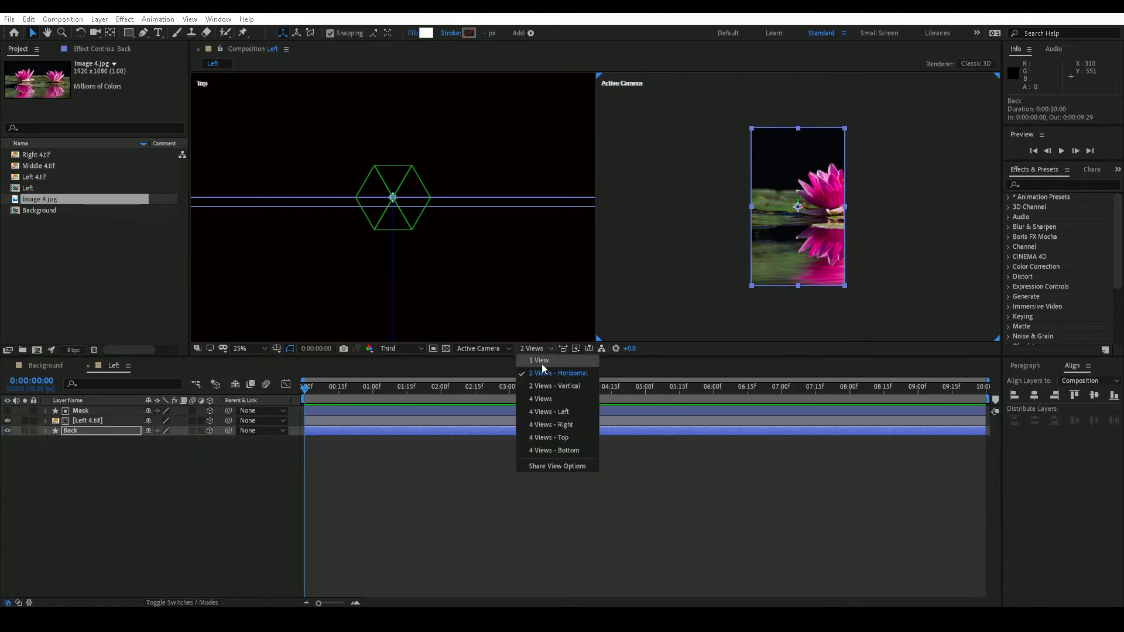
left_click(542, 363)
left_click(157, 461)
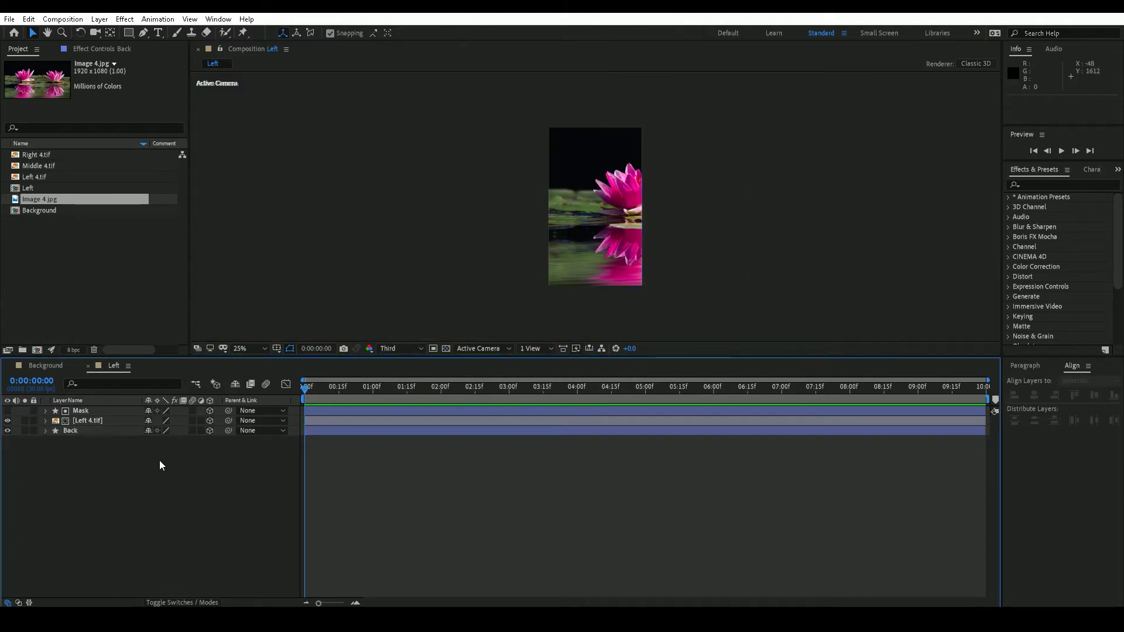
Create a 640 by 1080 px, 30 fps, 10-second composition named Middle.
left_click(97, 328)
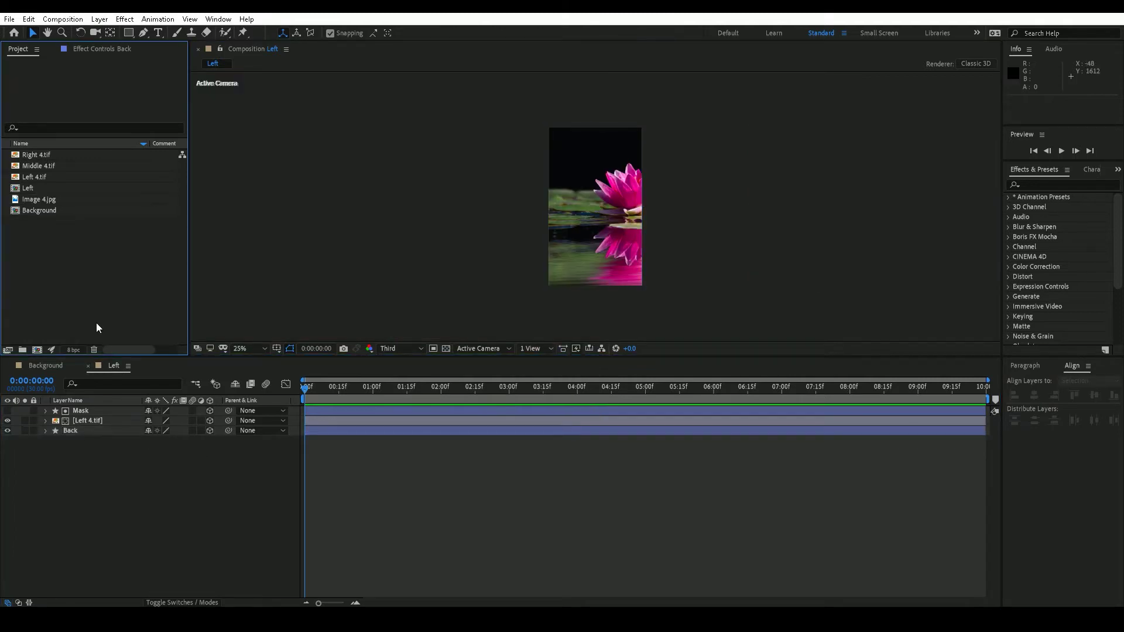
left_click(36, 350)
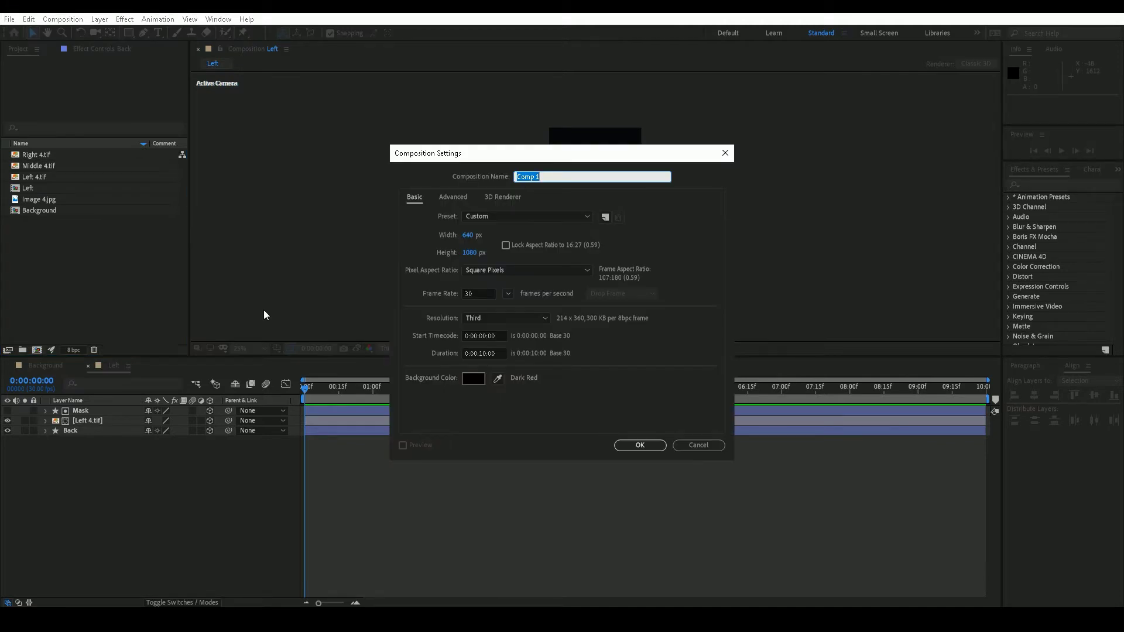
type("Middle")
left_click(649, 451)
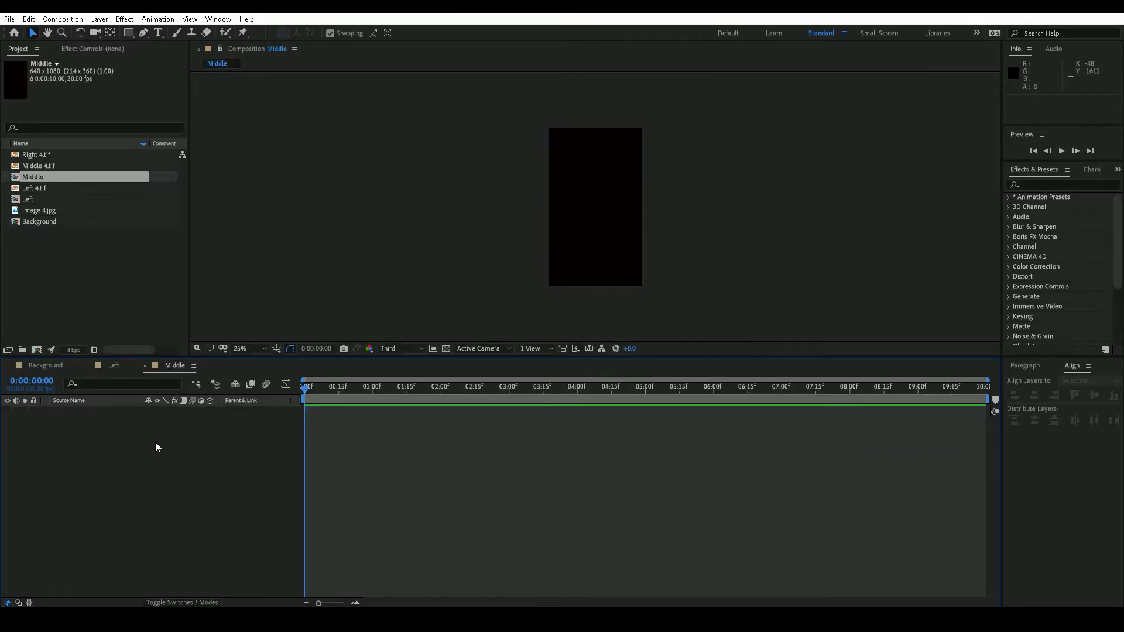
Add a full-frame white rectangle shape layer to the Middle composition and rename it Mask.
double_click(129, 33)
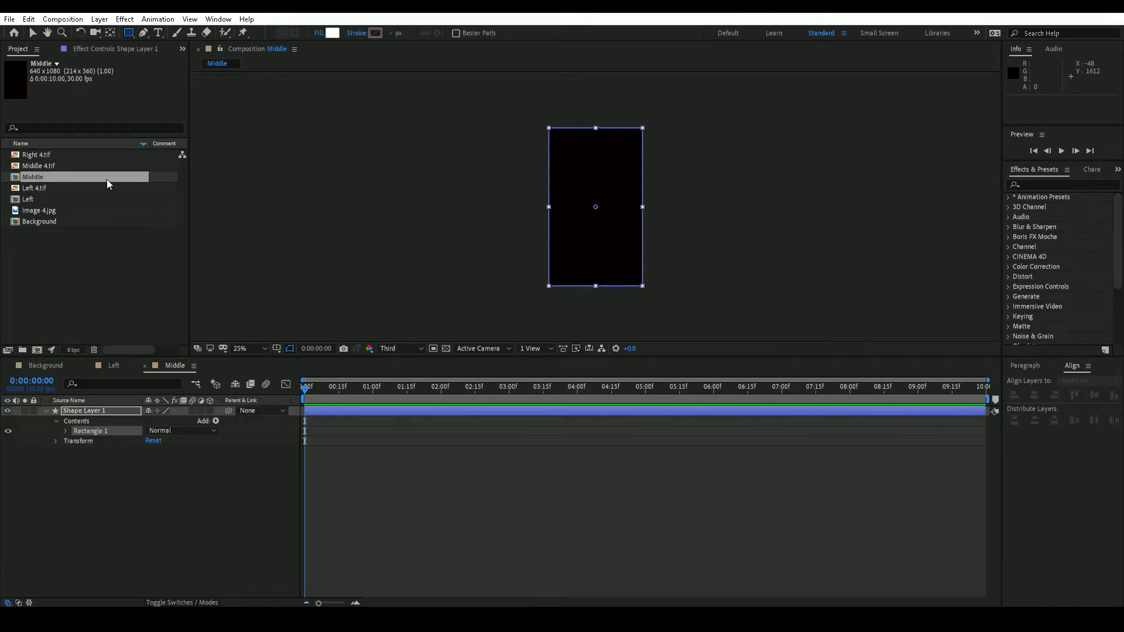
key("Return")
left_click(136, 476)
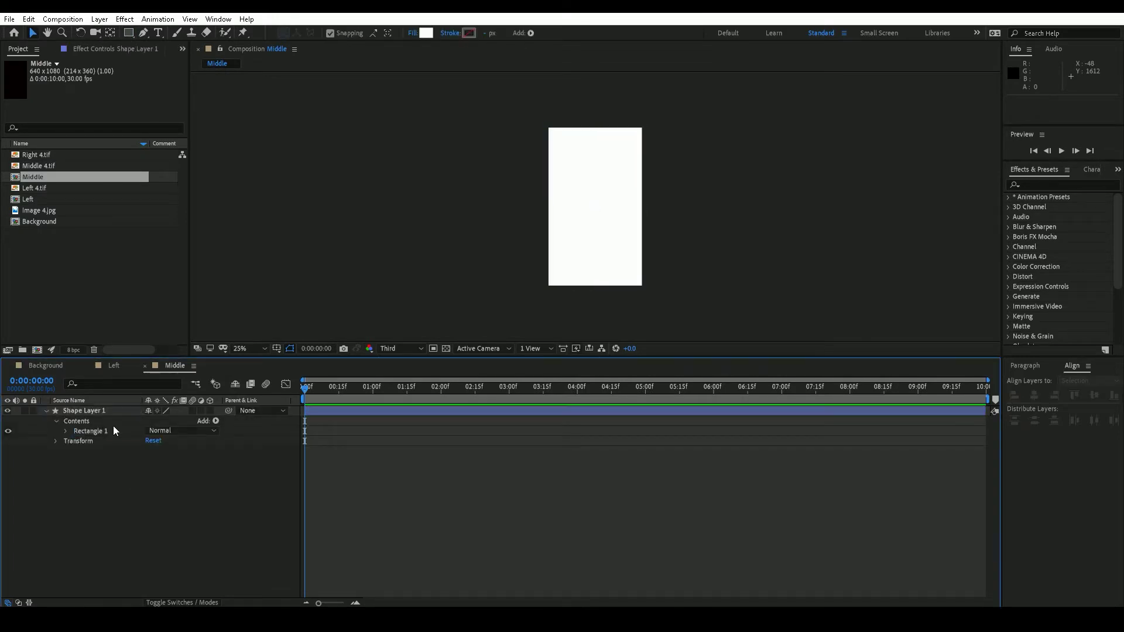
left_click(107, 410)
key("Return")
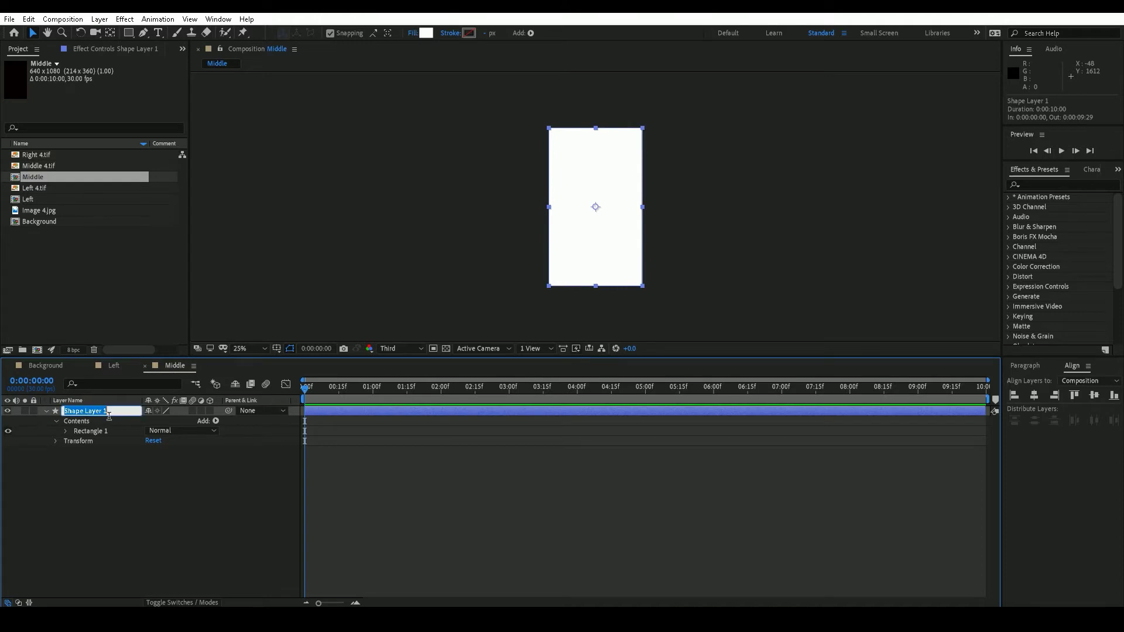
type("Mask")
key("Return")
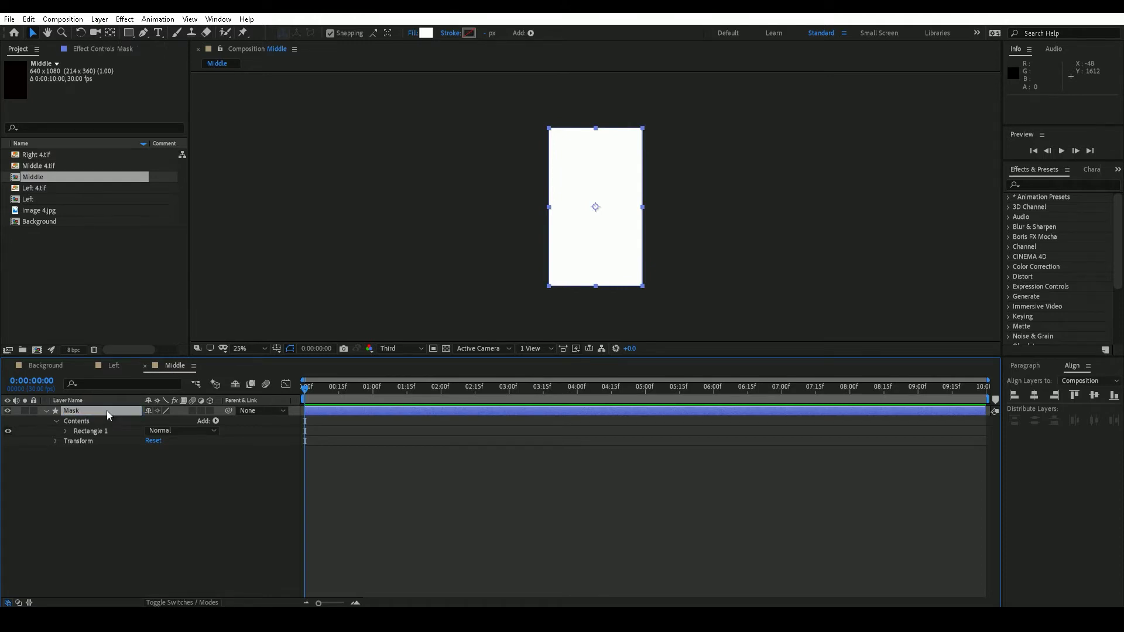
left_click(47, 409)
left_click(107, 449)
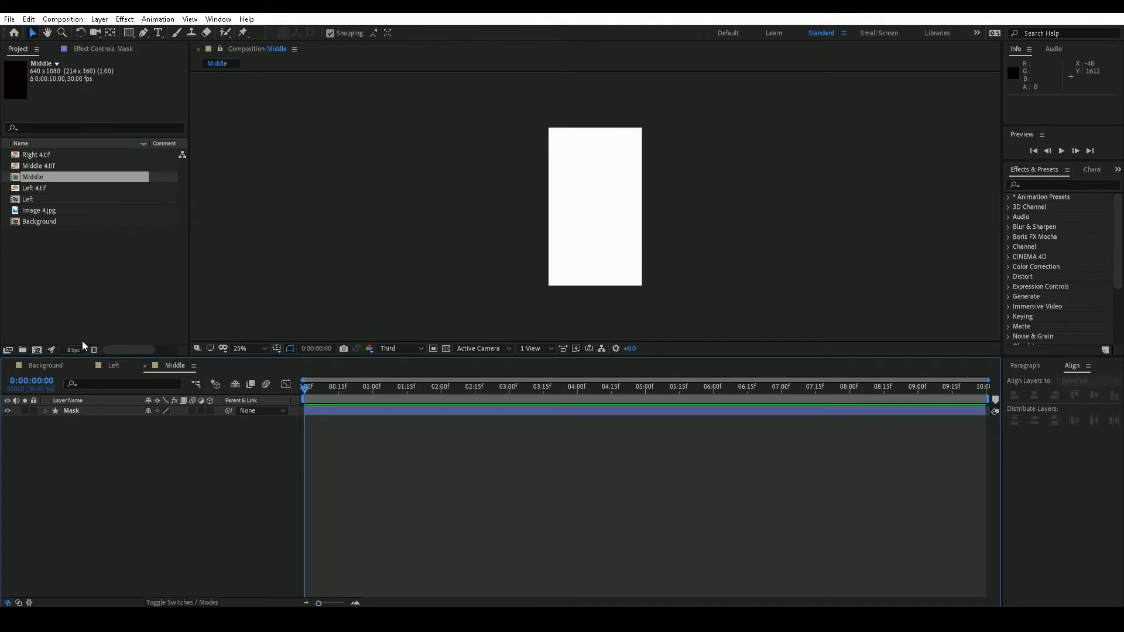
Place Middle 4.tif below the Mask layer and set its track matte to Alpha Matte.
left_click(38, 211)
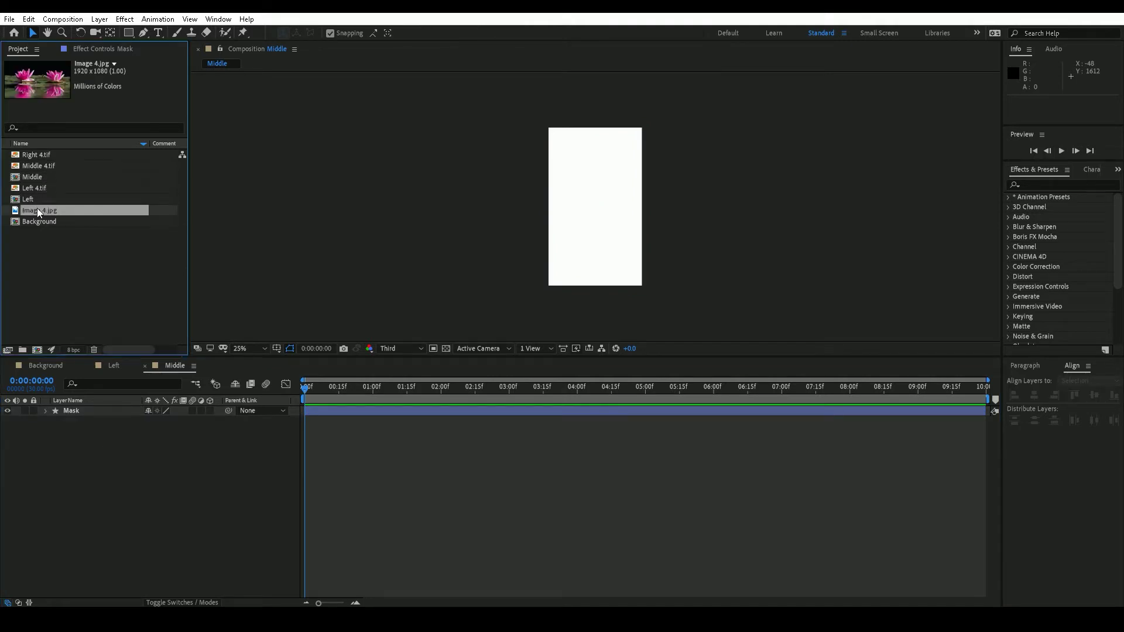
left_click(42, 168)
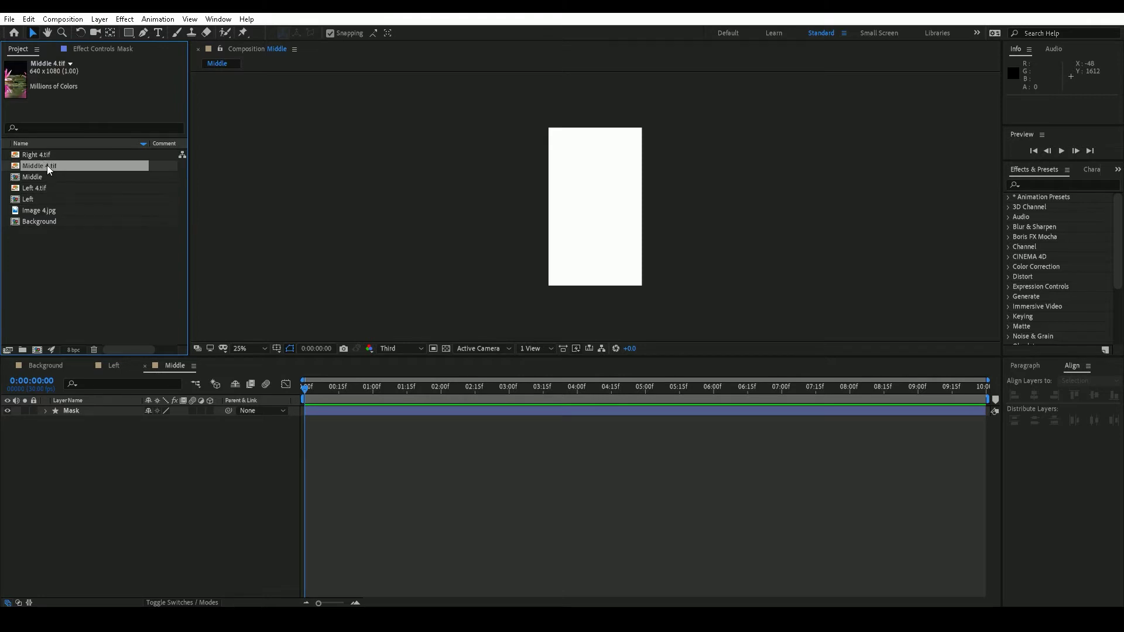
left_click_drag(47, 165, 64, 434)
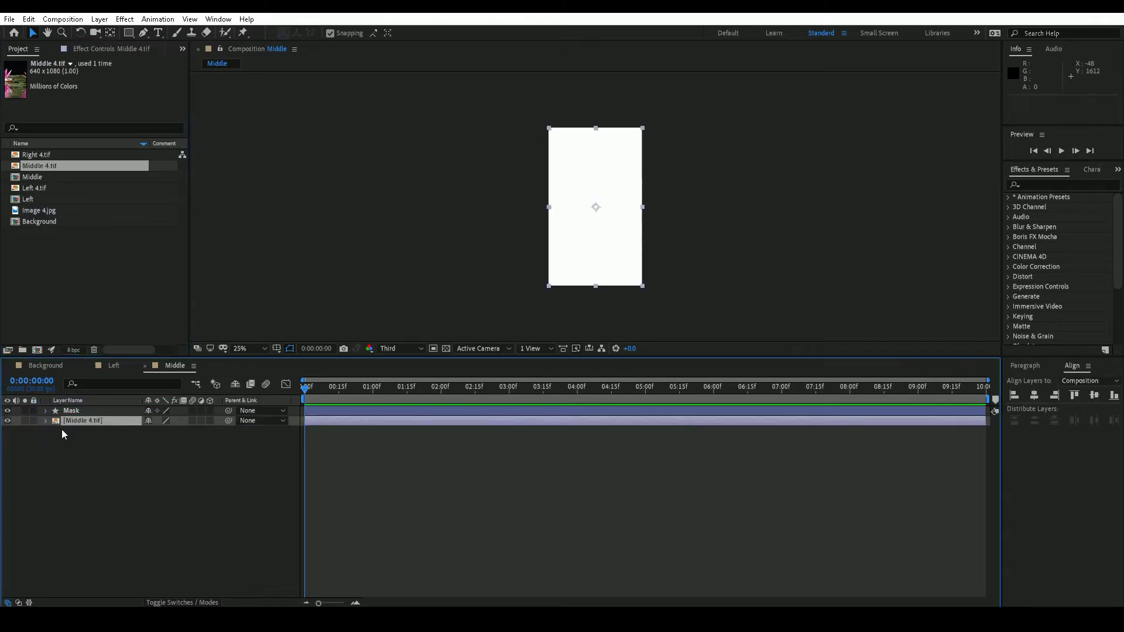
left_click(193, 602)
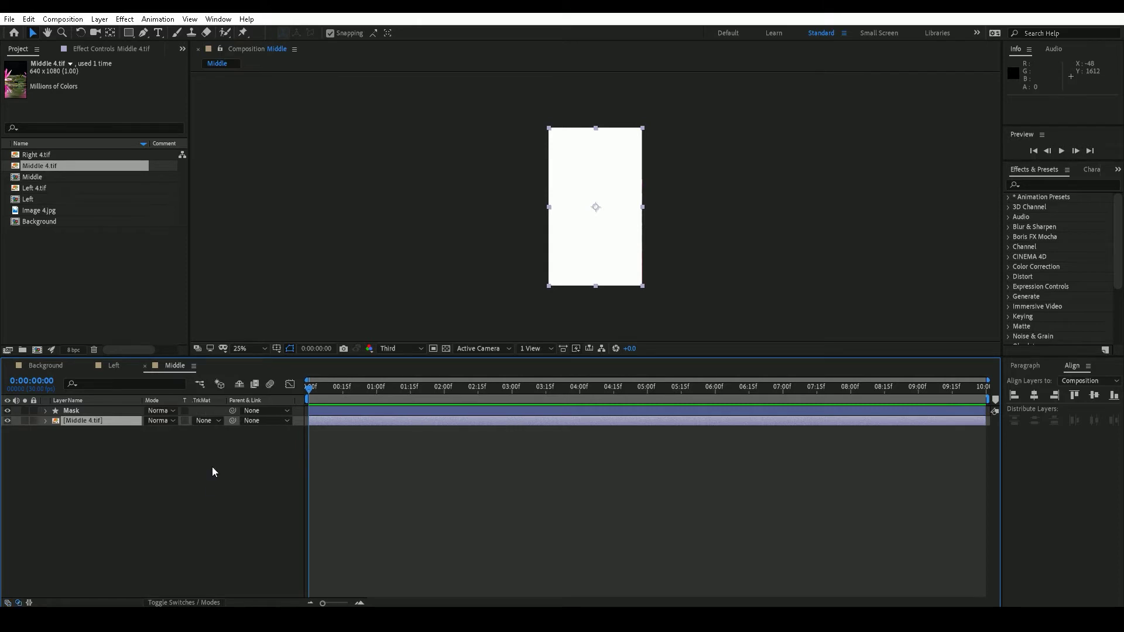
left_click(214, 422)
left_click(198, 448)
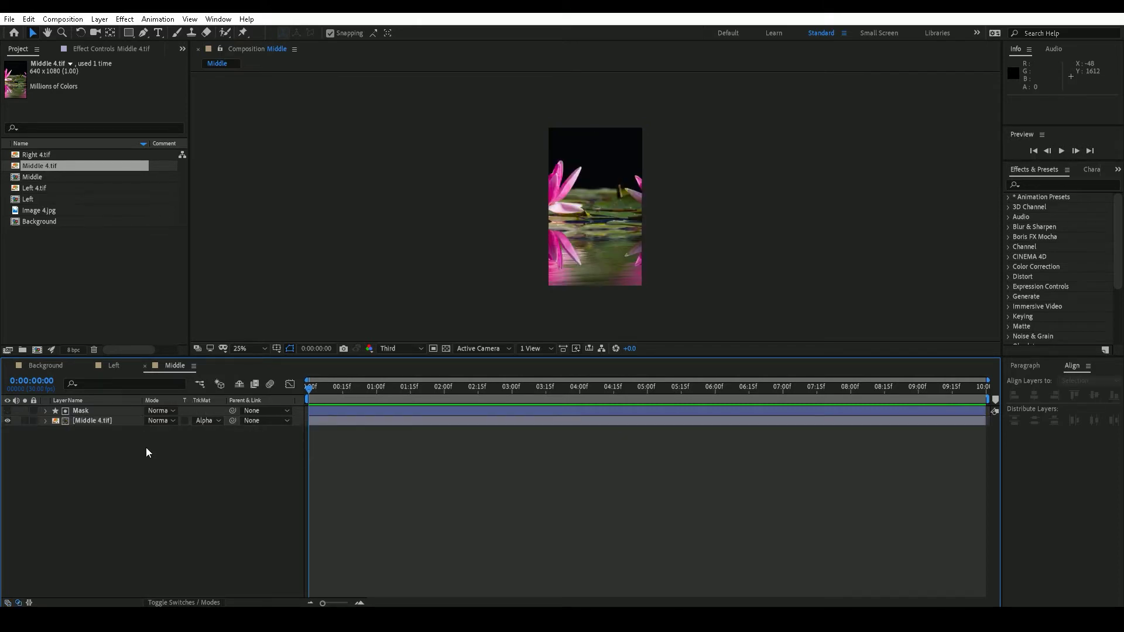
Add another full-frame white rectangle as a new shape layer in the Middle composition.
left_click(93, 411)
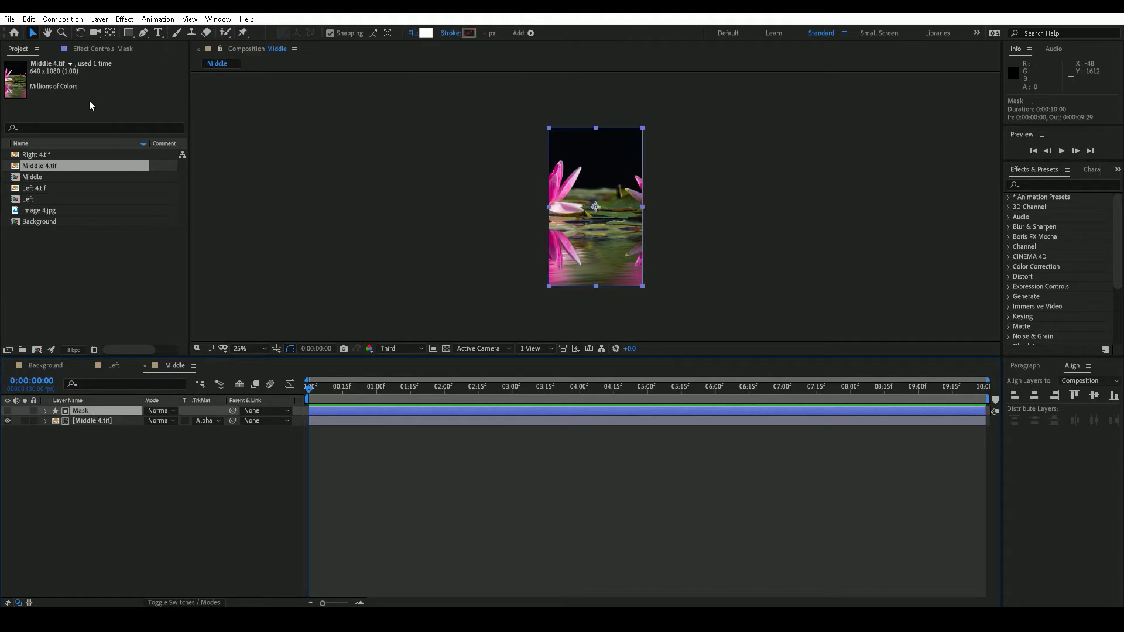
left_click(128, 469)
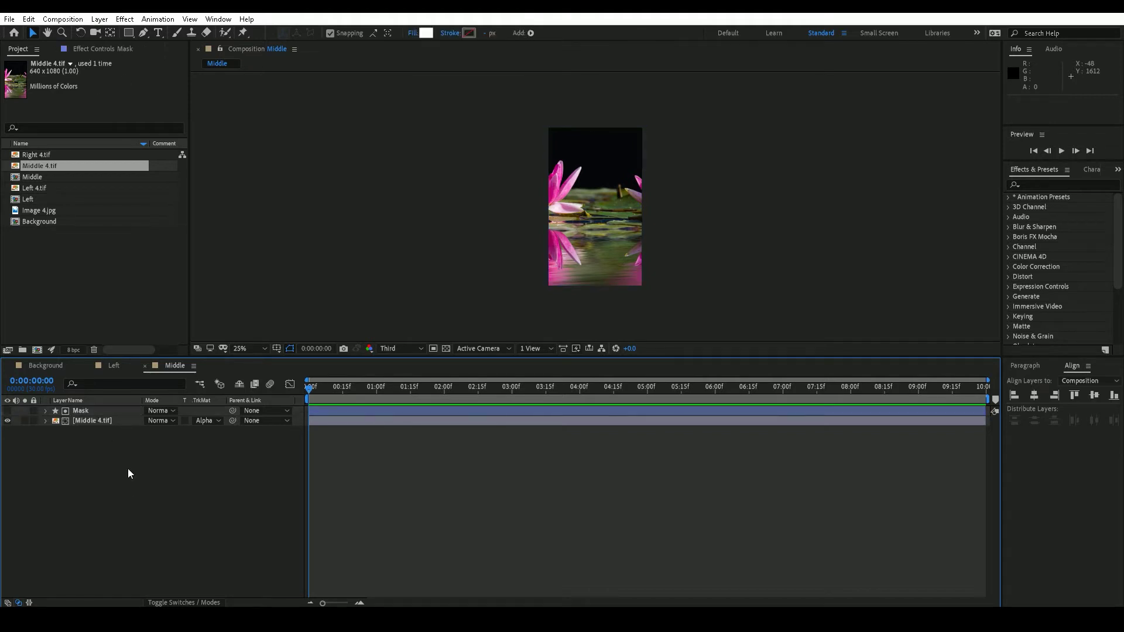
double_click(130, 32)
Rename the new shape layer Back and place it below the Middle 4.tif layer.
left_click(113, 411)
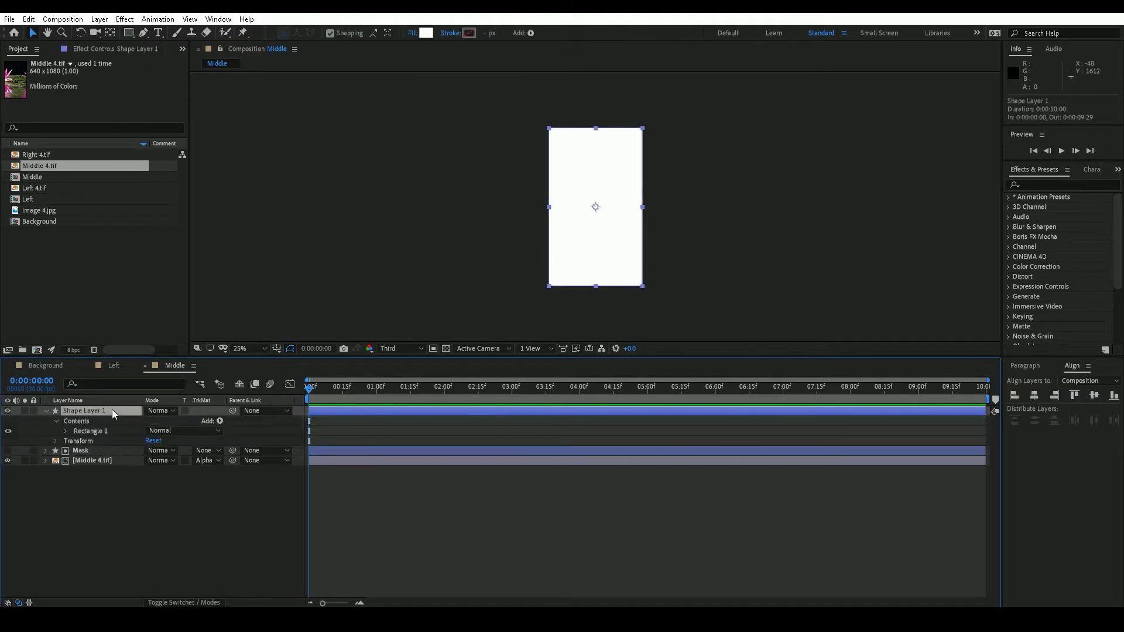
key("Return")
type("Back")
key("Return")
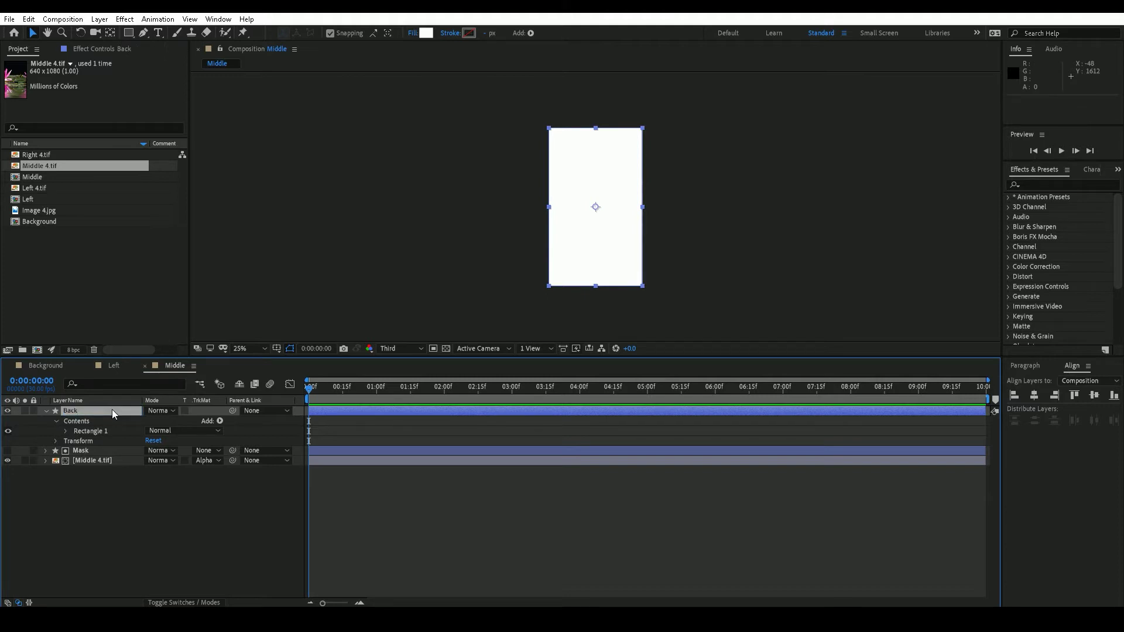
left_click(45, 411)
left_click_drag(92, 410, 91, 473)
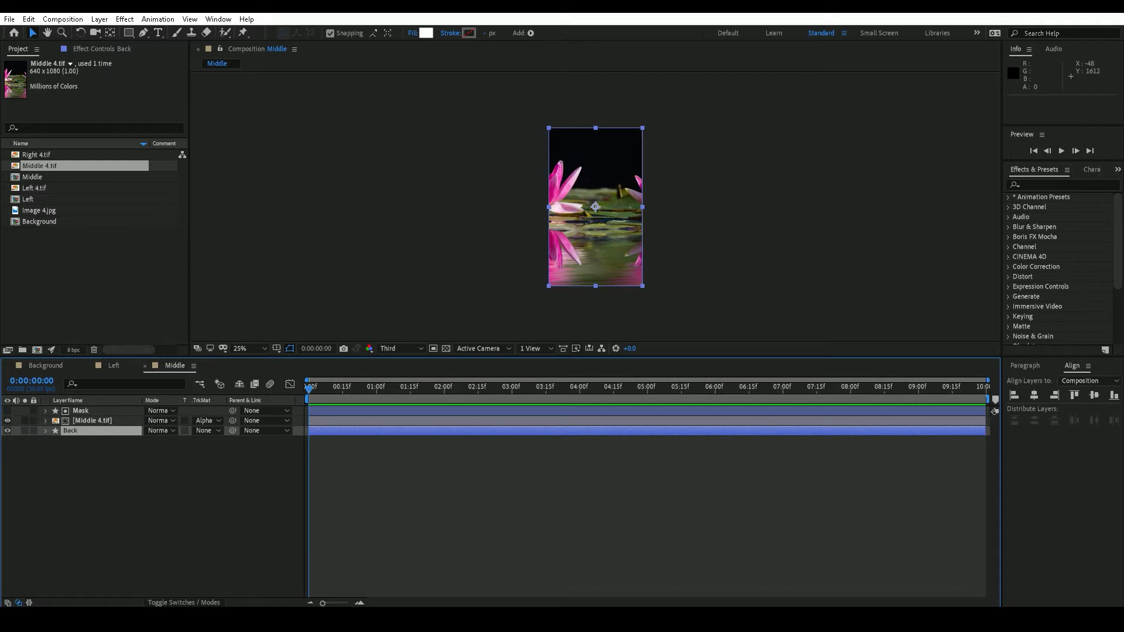
Turn the Mask, Middle 4.tif and Back layers into 3D layers.
left_click(183, 602)
left_click_drag(140, 539, 125, 413)
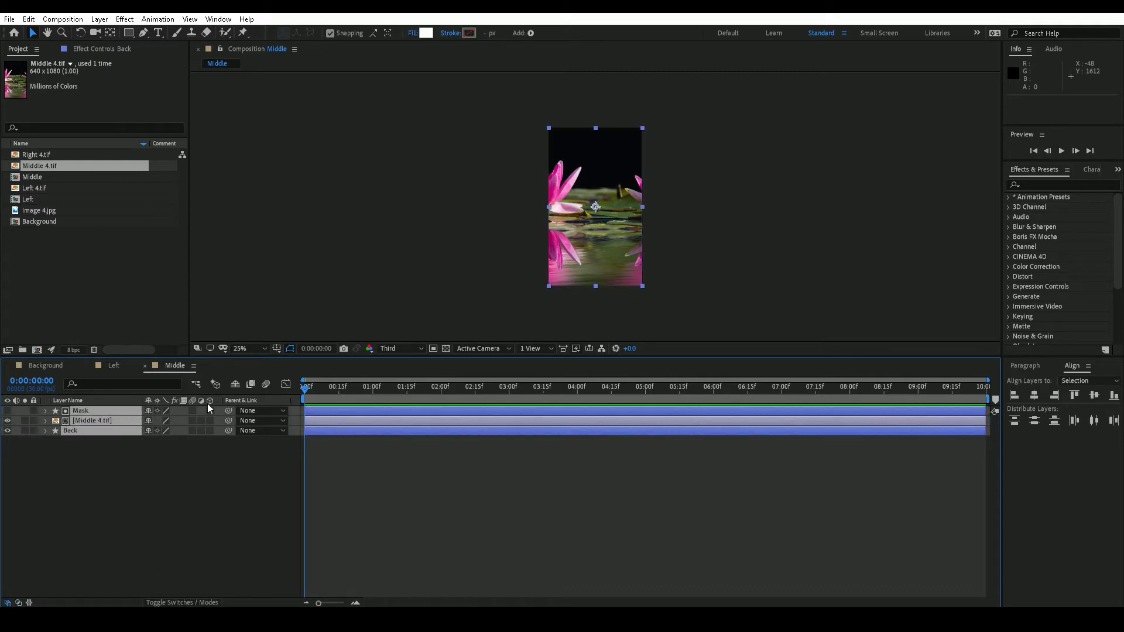
left_click(210, 410)
left_click(124, 480)
Set the Z position of the Middle composition's Back layer to 1.
left_click(108, 429)
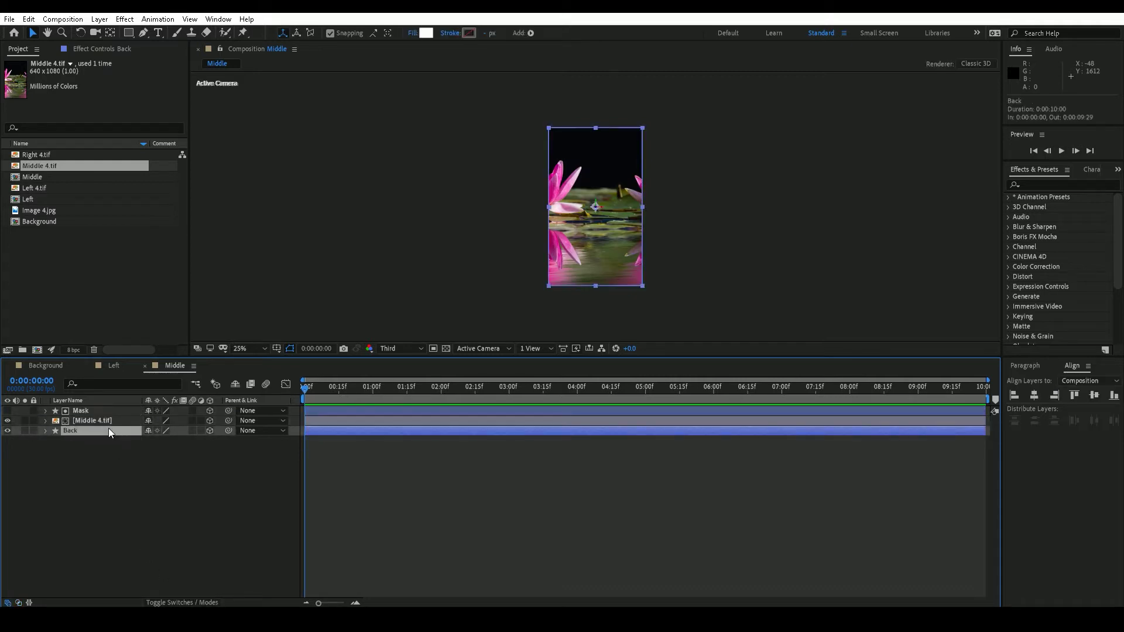
key("p")
left_click(192, 440)
type("1")
key("Return")
left_click(147, 514)
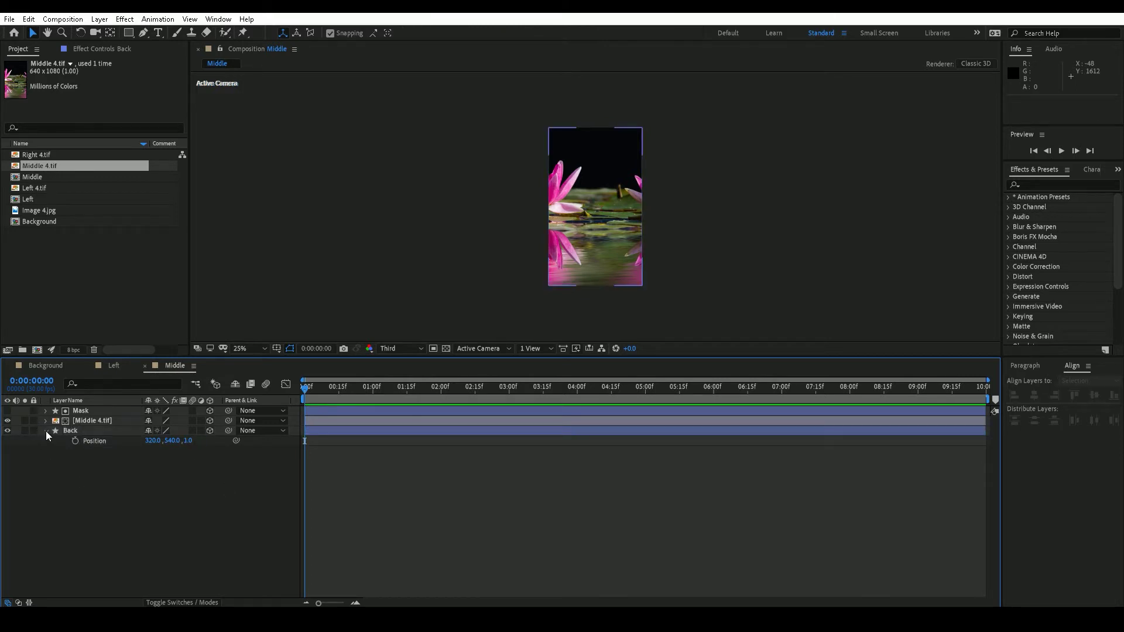
left_click(46, 431)
Create a 640 by 1080 px, 30 fps, 10-second composition named Right.
left_click(45, 356)
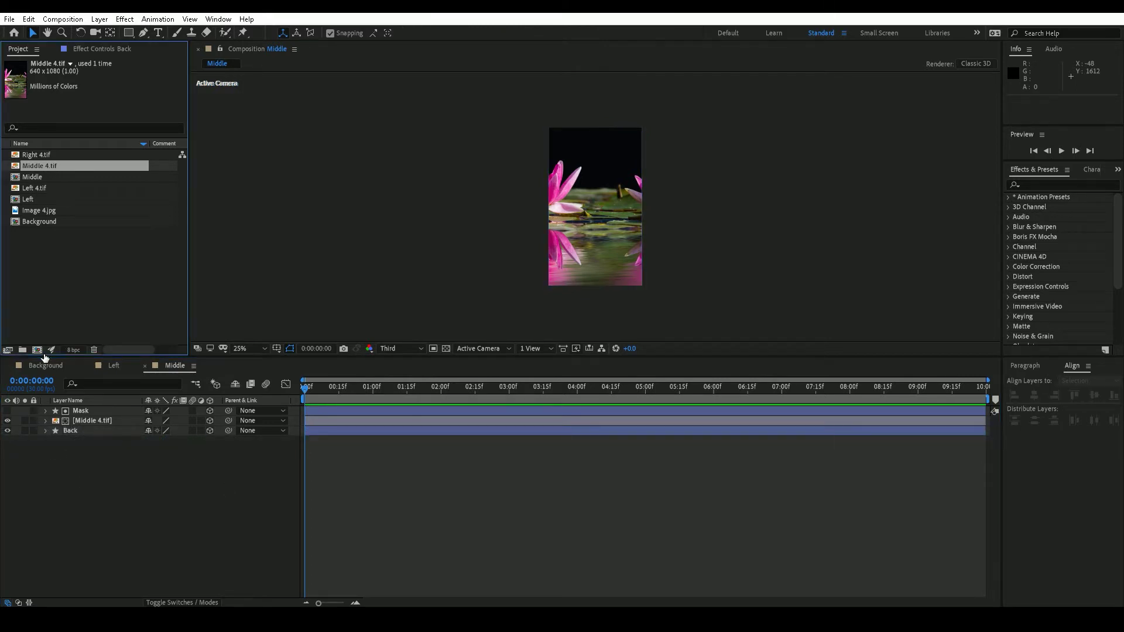
key("ctrl+n")
type("Ri")
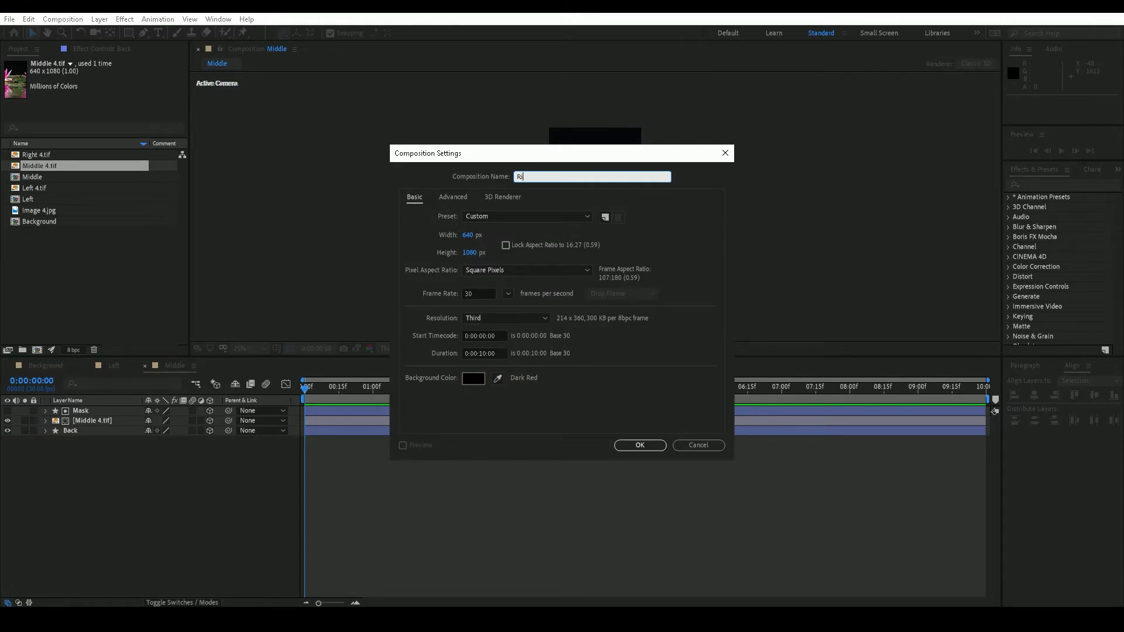
type("ght")
key("Return")
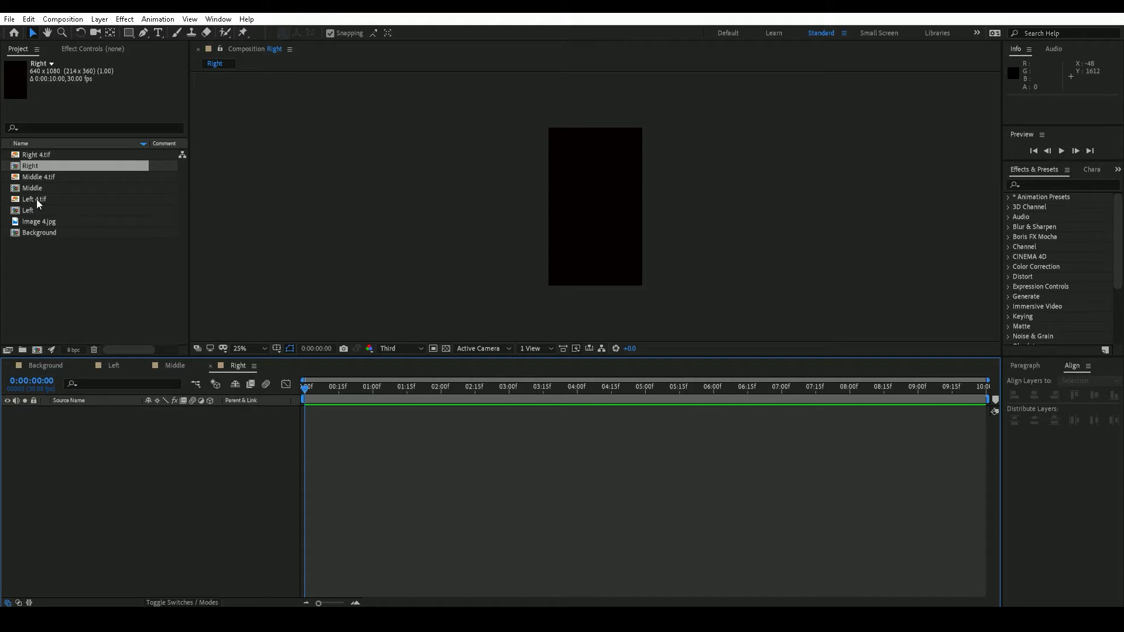
Add Right 4.tif as a layer in the Right composition.
left_click(35, 222)
left_click(45, 156)
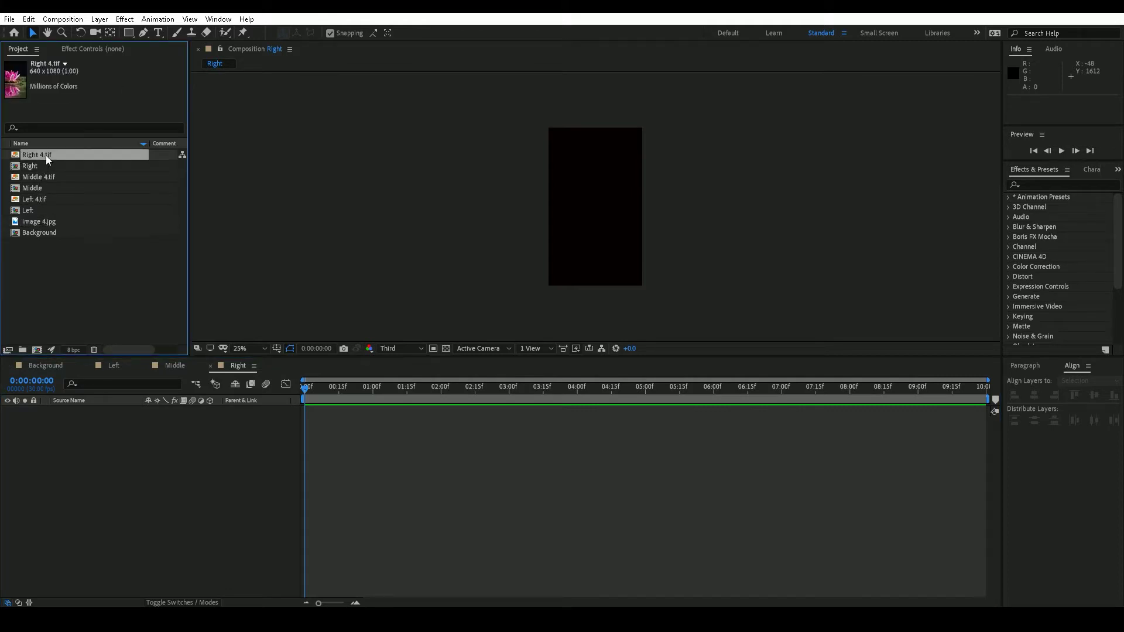
left_click_drag(46, 156, 77, 412)
left_click(168, 441)
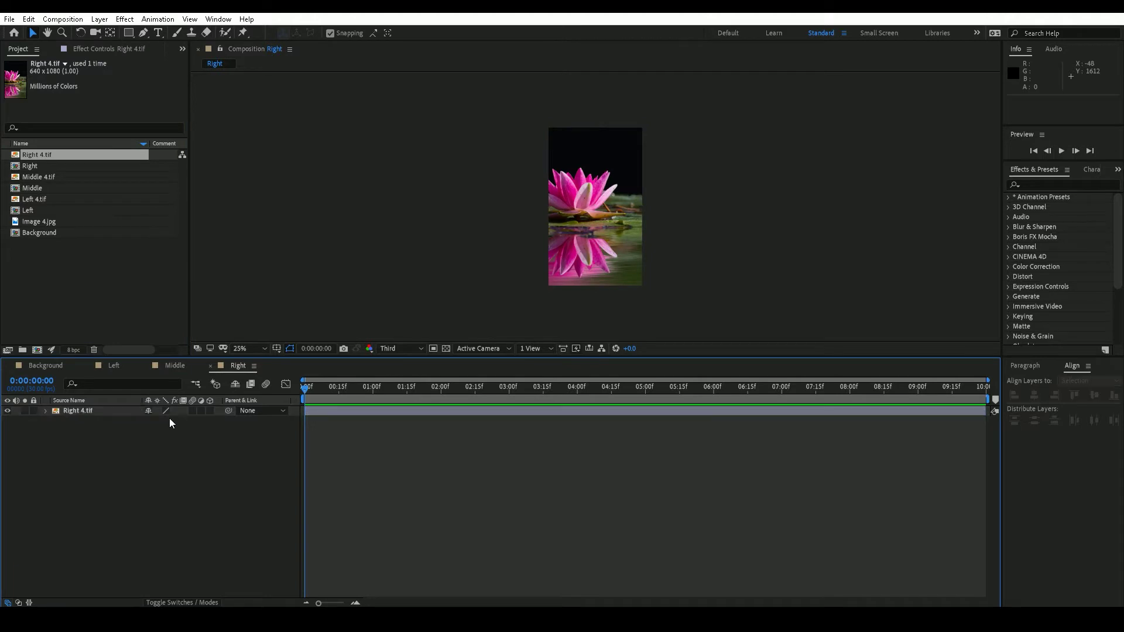
Add a full-frame white rectangle shape layer above Right 4.tif in the Right composition and rename it Mask.
double_click(128, 33)
left_click(129, 410)
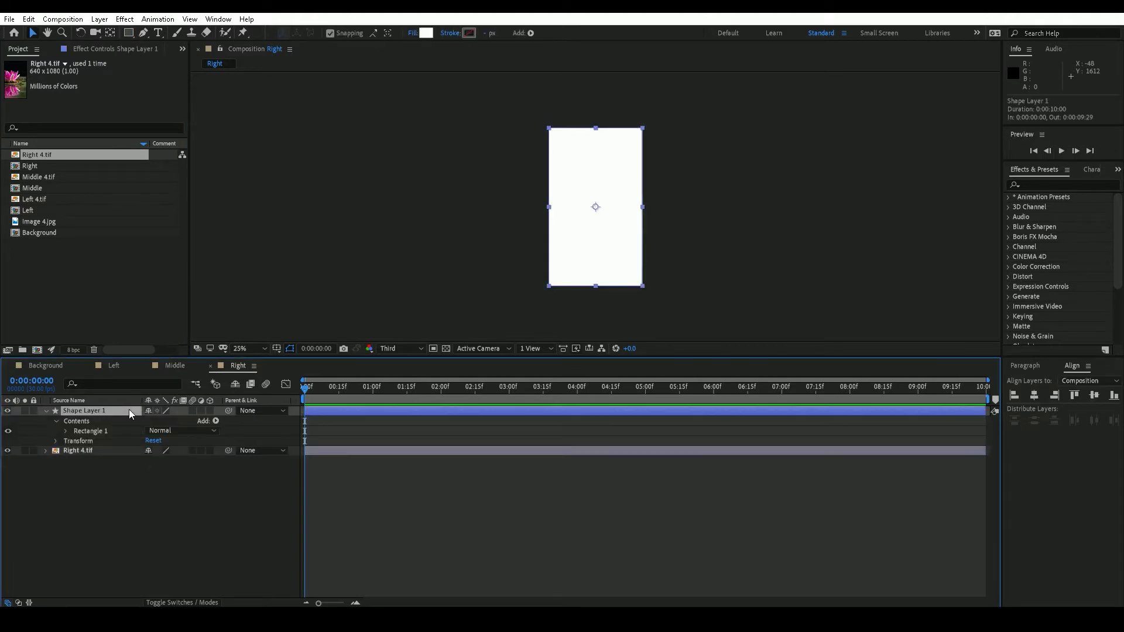
key("Return")
type("Mask")
key("Return")
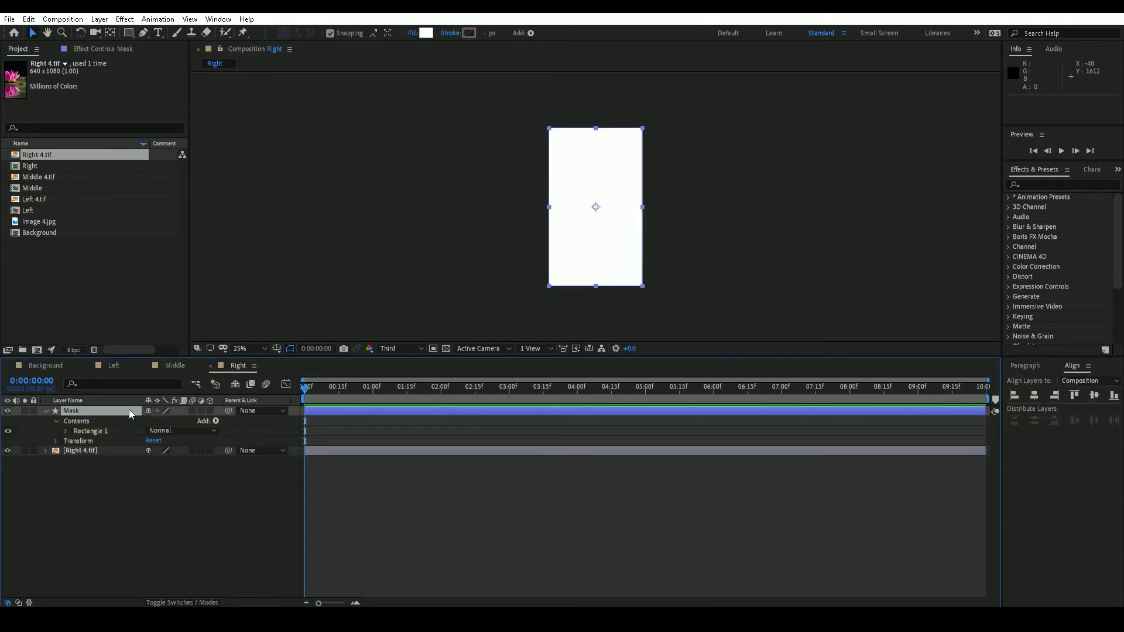
left_click(46, 411)
left_click(177, 470)
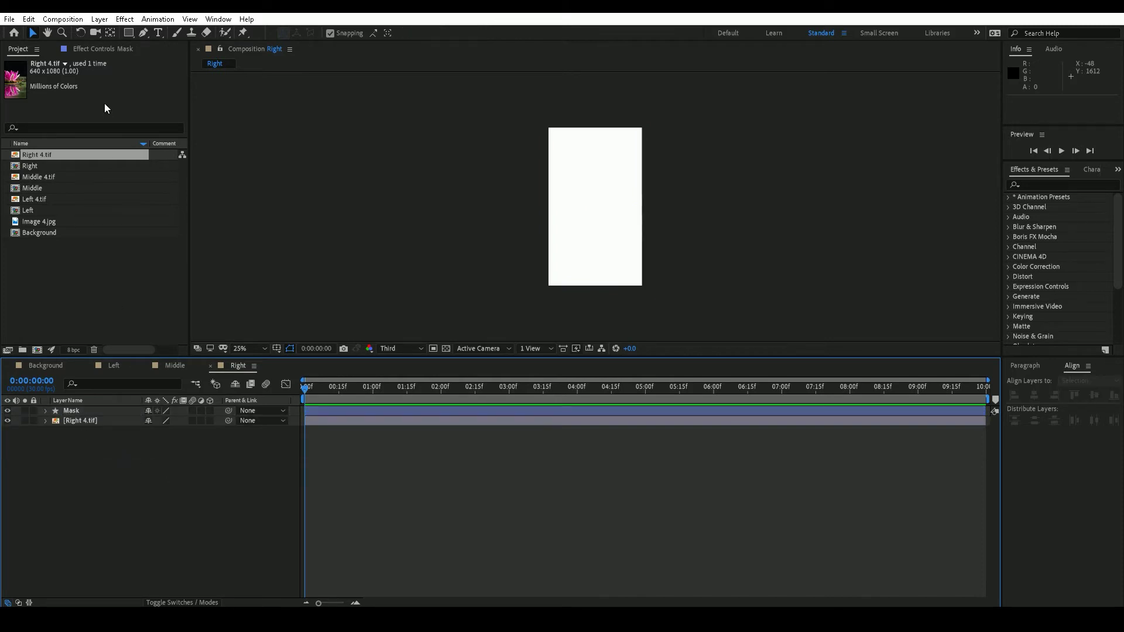
Add a second full-frame white rectangle layer, rename it Back, and move it below Right 4.tif.
double_click(128, 34)
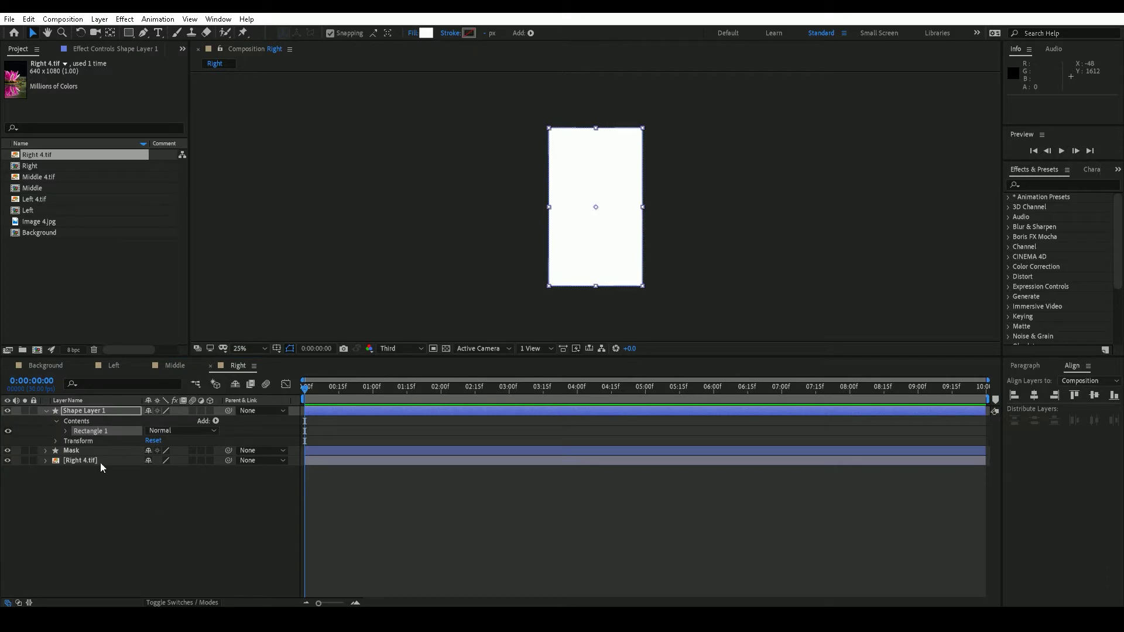
left_click(44, 412)
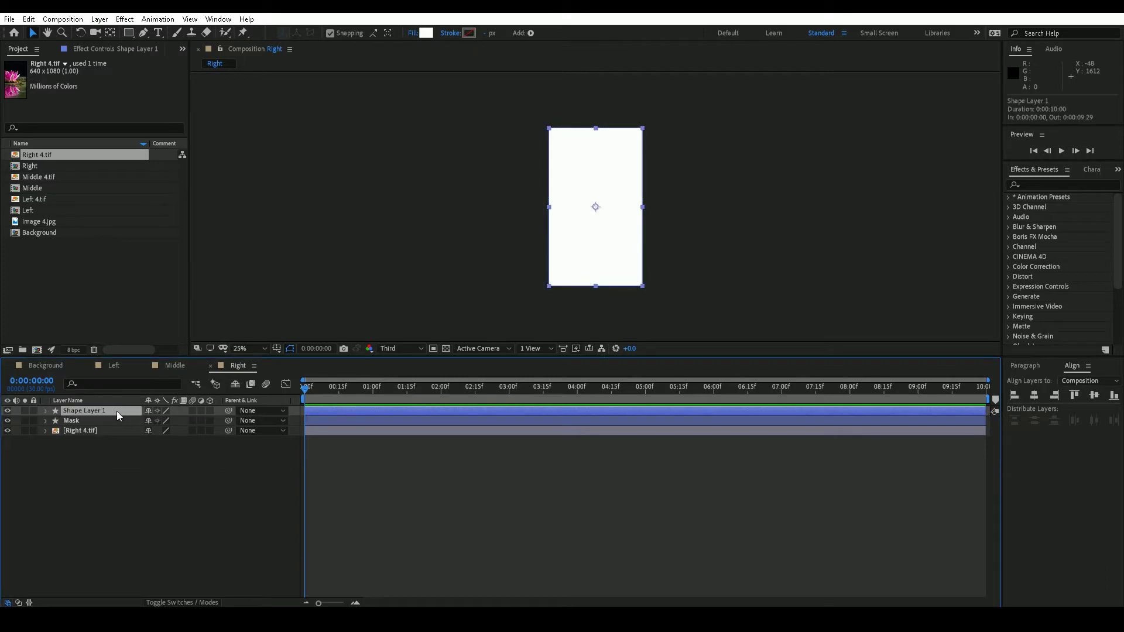
key("Return")
type("Back")
key("Return")
left_click_drag(117, 411, 109, 462)
left_click(109, 462)
Turn all three Right composition layers into 3D layers and set Right 4.tif's track matte to Alpha Matte "Mask".
key("ctrl+a")
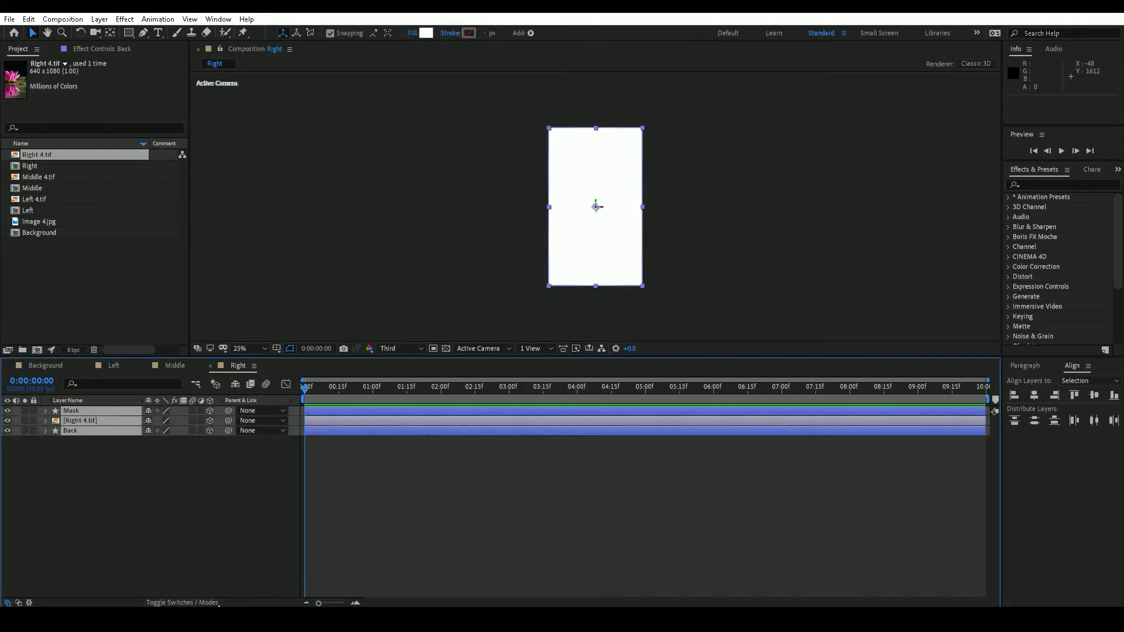
left_click(182, 602)
left_click(209, 532)
left_click(205, 421)
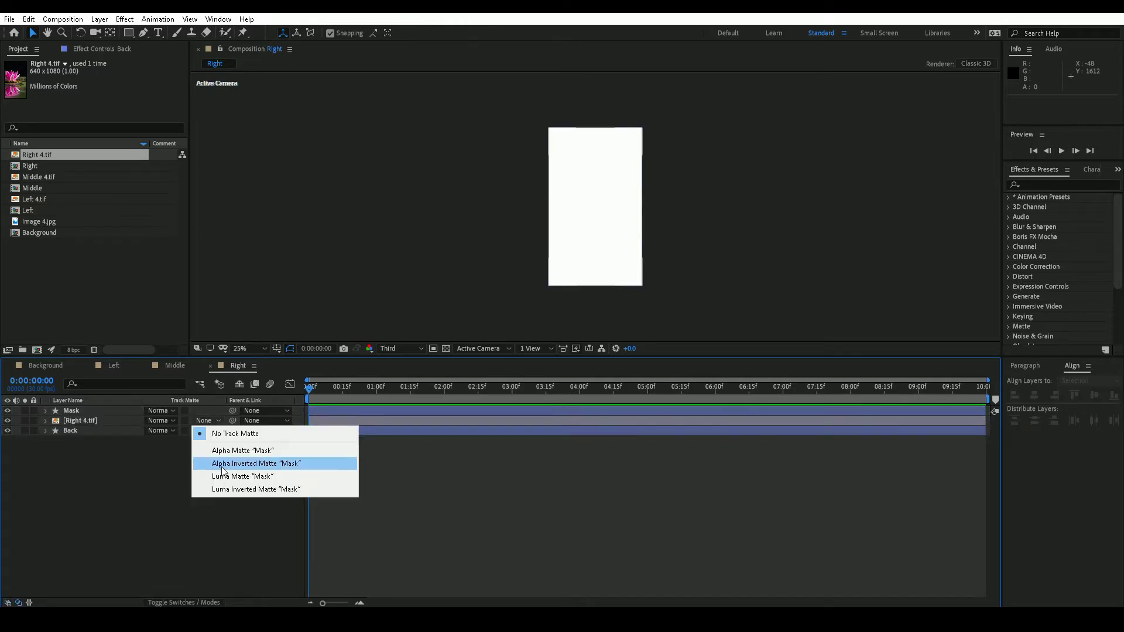
left_click(242, 451)
Set the Z position of the Right composition's Back layer to 1.
left_click(113, 432)
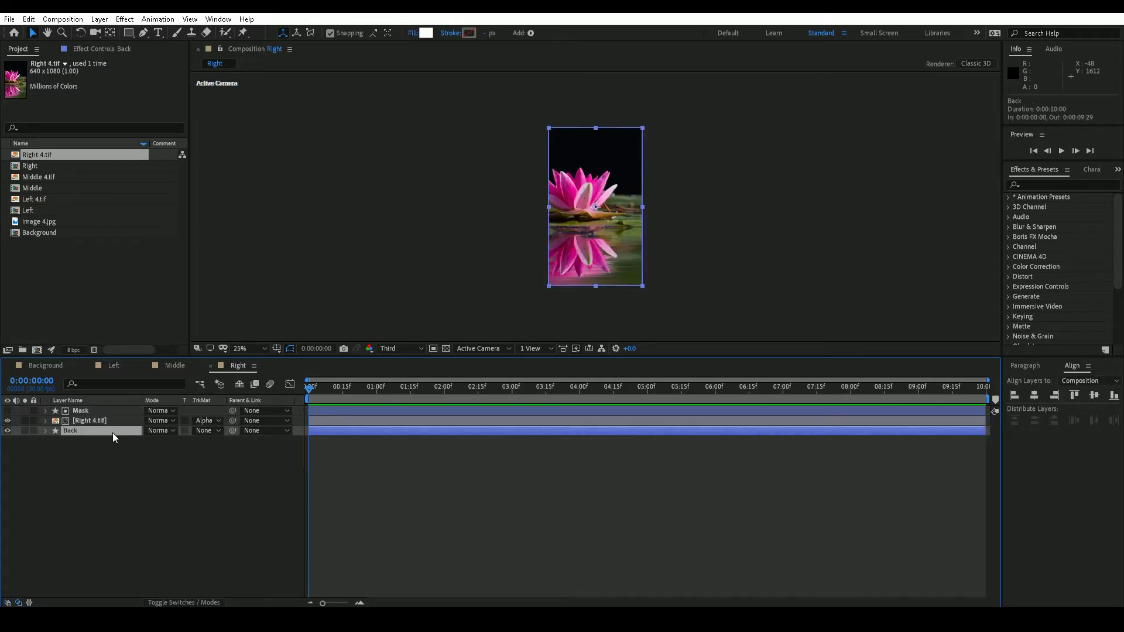
key("p")
left_click(189, 441)
type("1")
left_click(374, 538)
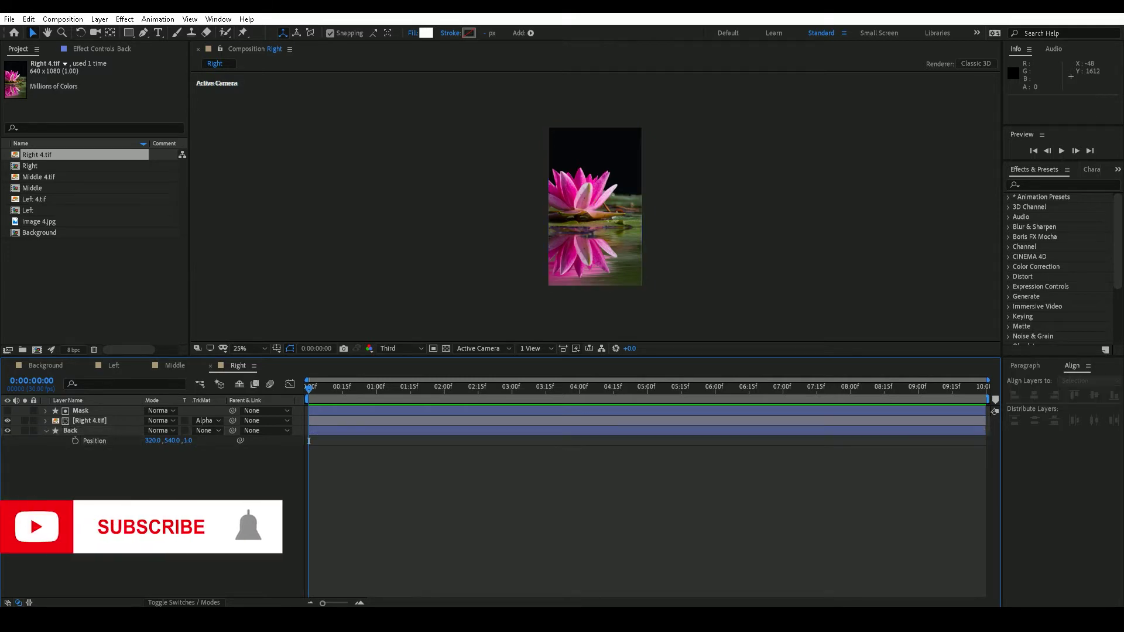
left_click(45, 430)
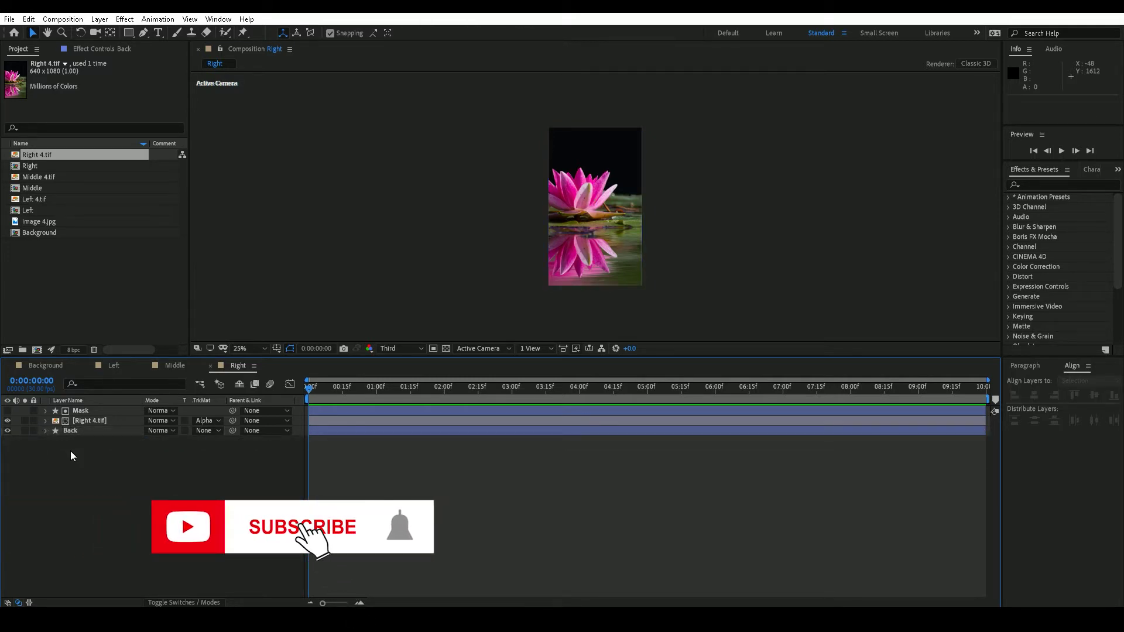
Create a 640 by 1080 px composition named Slide 1 and place its timeline before all the others.
left_click(62, 280)
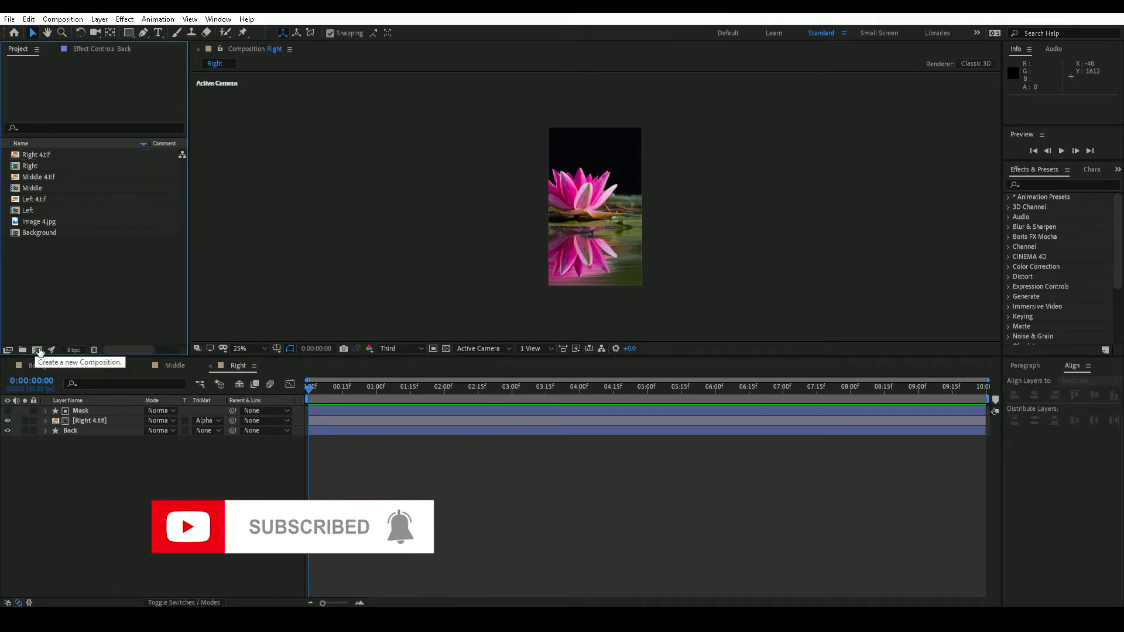
left_click(37, 350)
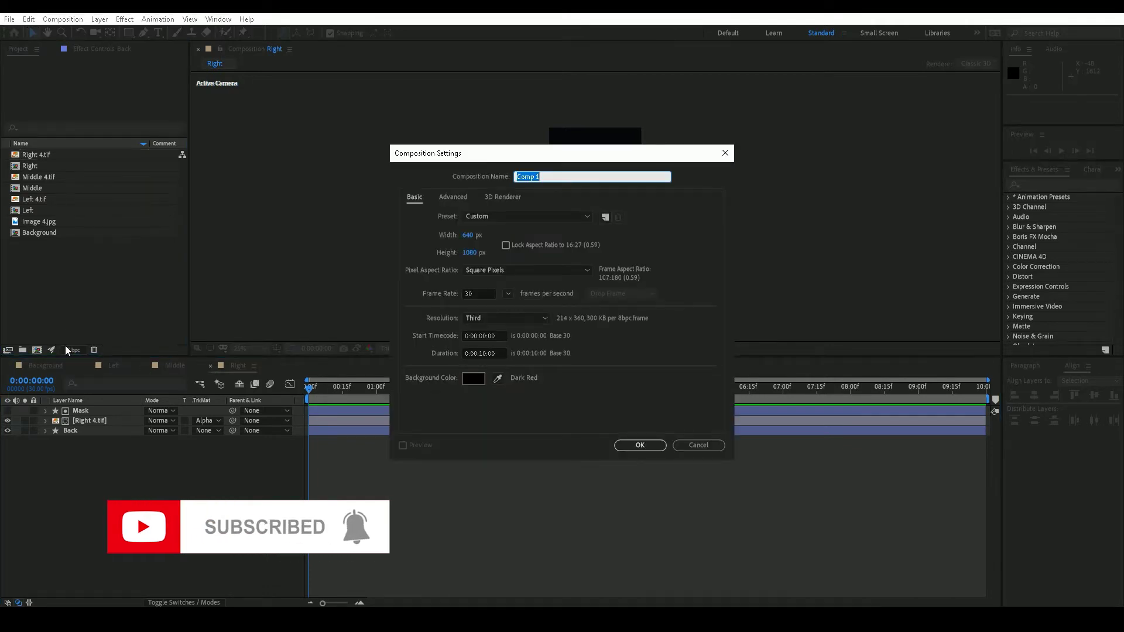
type("Slide ")
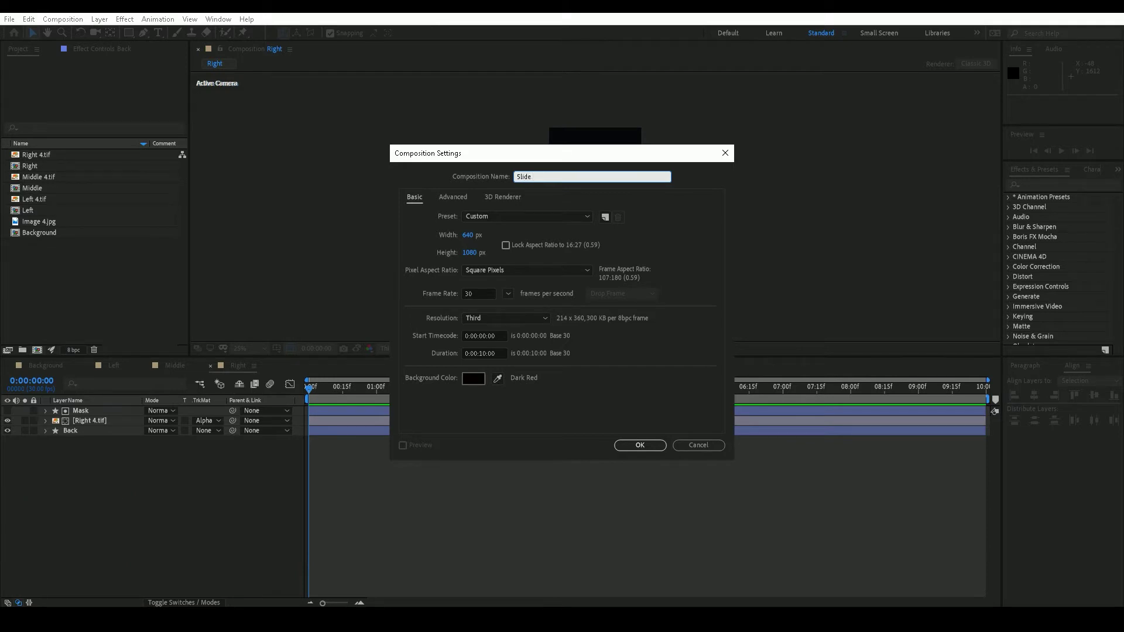
type("1")
key("Return")
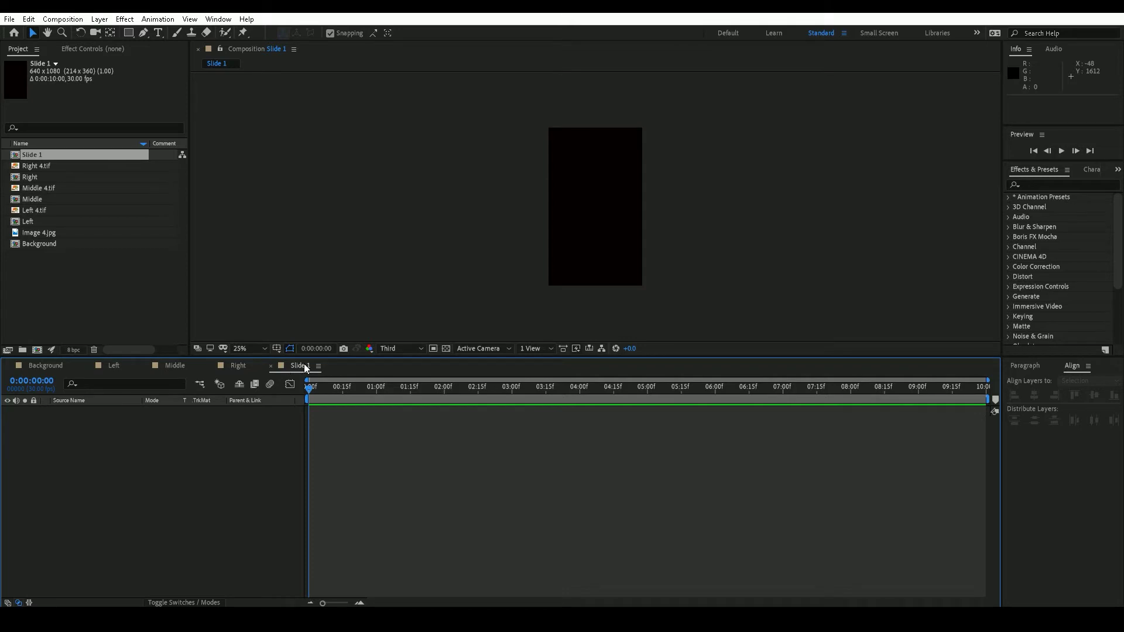
left_click_drag(304, 363, 41, 368)
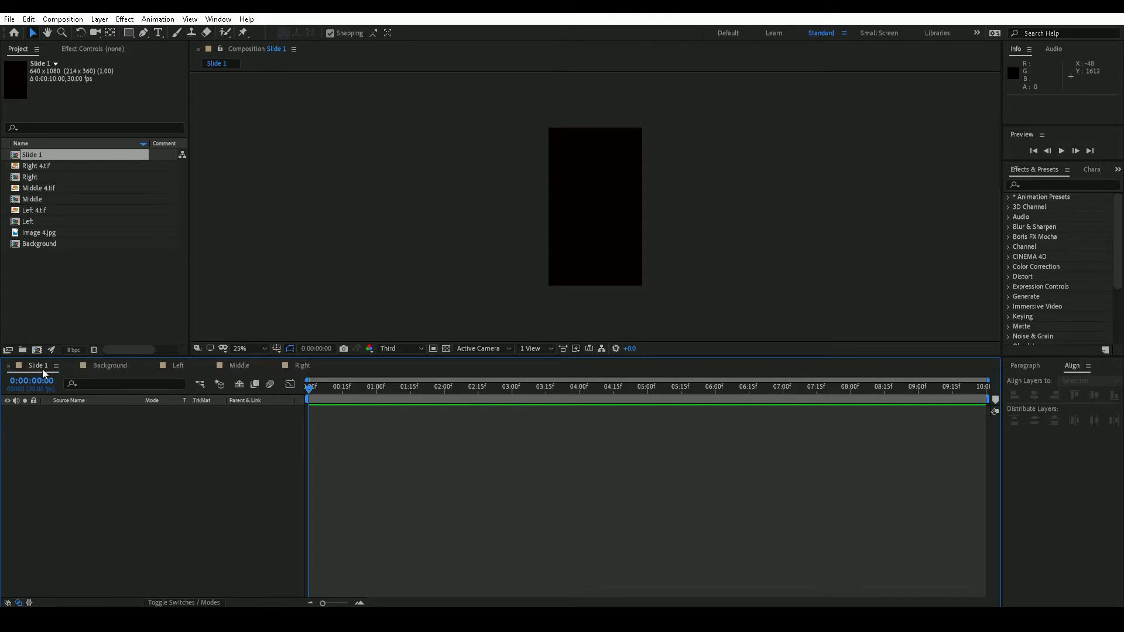
Set the width of the Slide 1 composition to 1920 px.
left_click(62, 19)
left_click(76, 52)
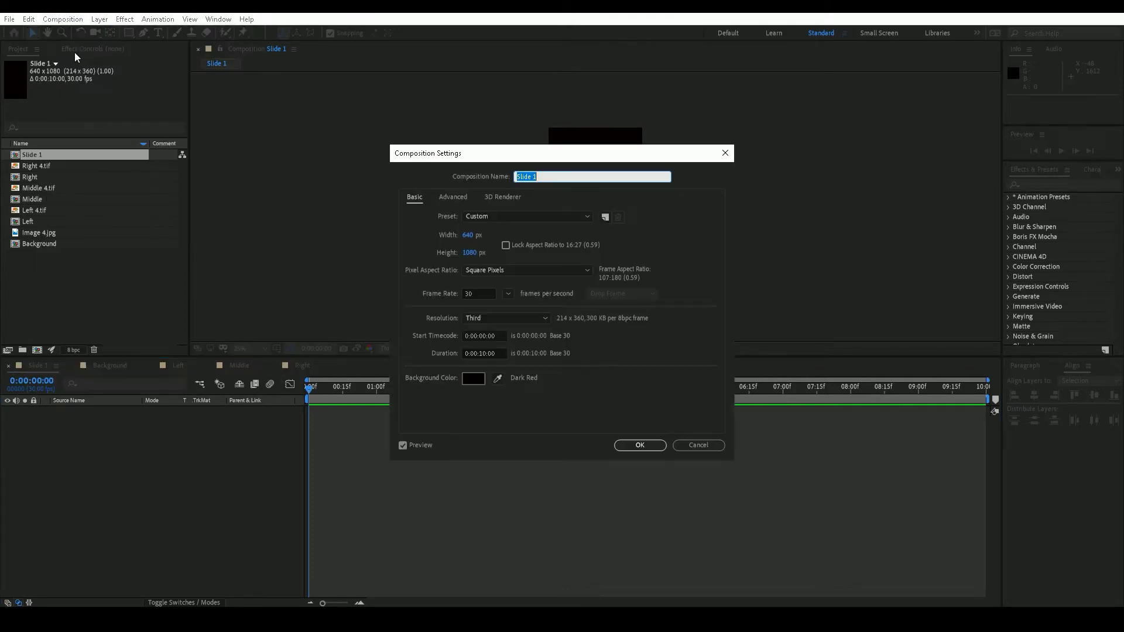
left_click(469, 236)
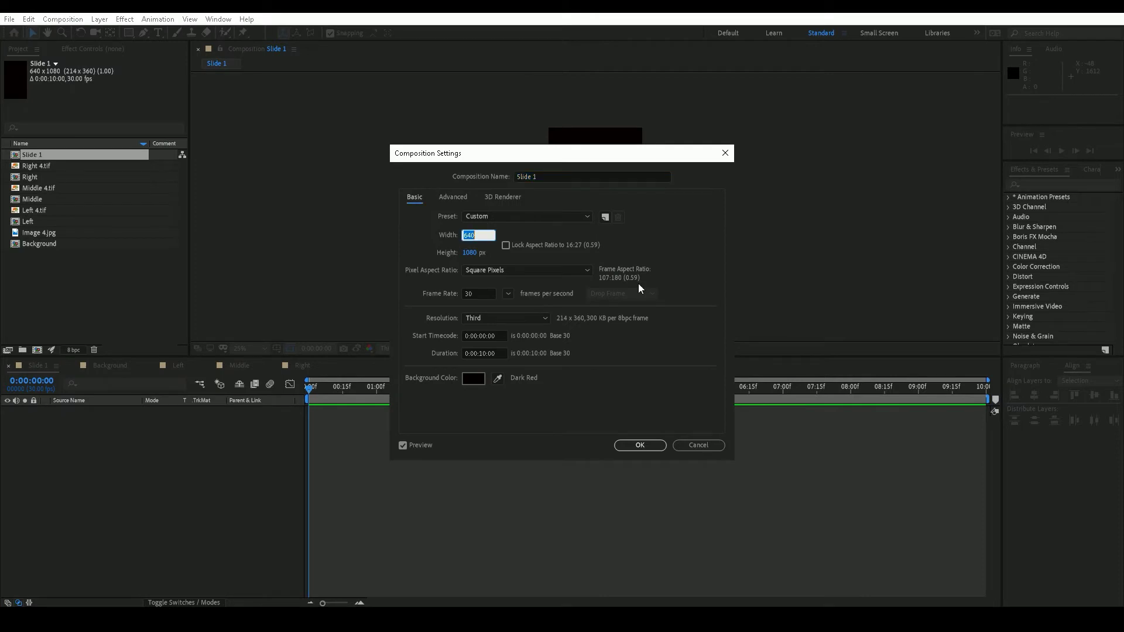
type("1920")
key("Return")
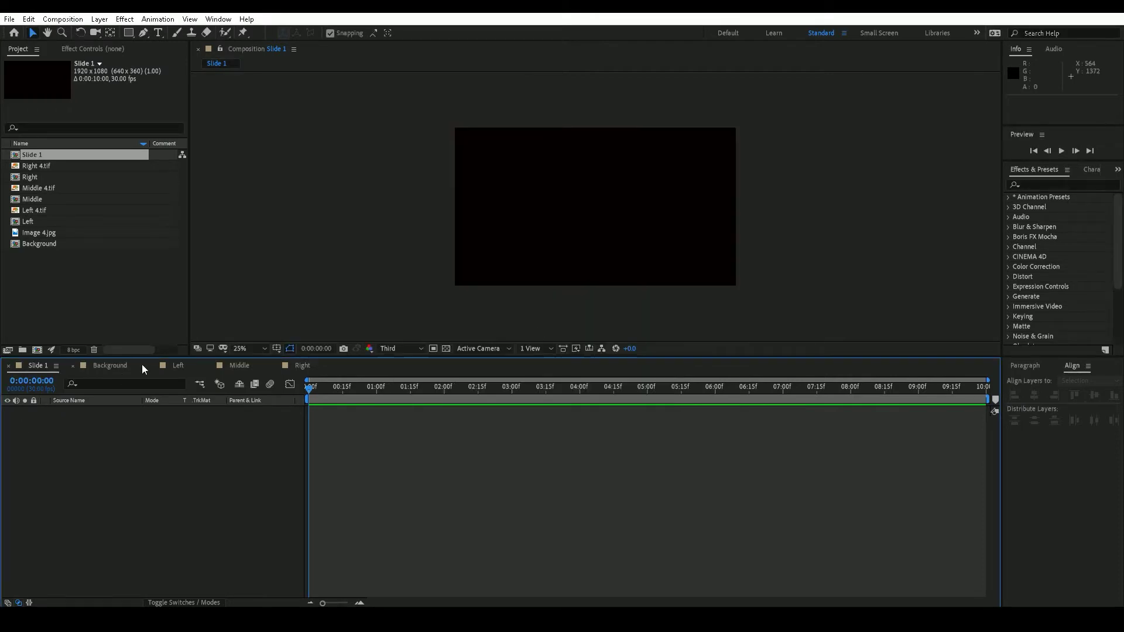
Close the Background, Left, Middle and Right timelines, leaving only Slide 1 open.
left_click(124, 365)
left_click(135, 366)
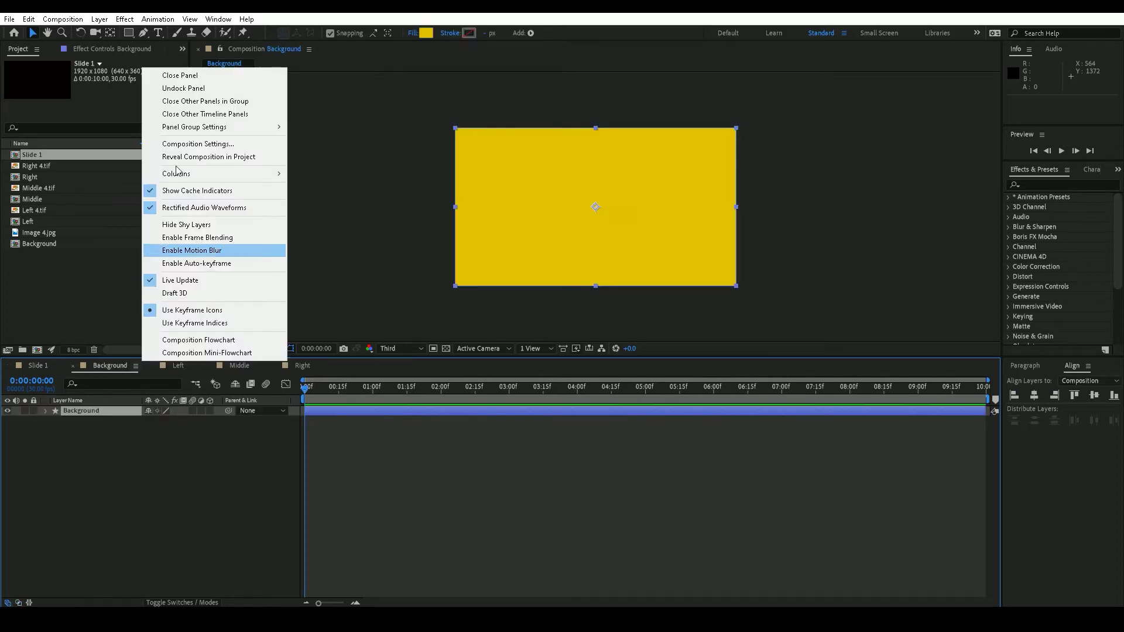
left_click(201, 76)
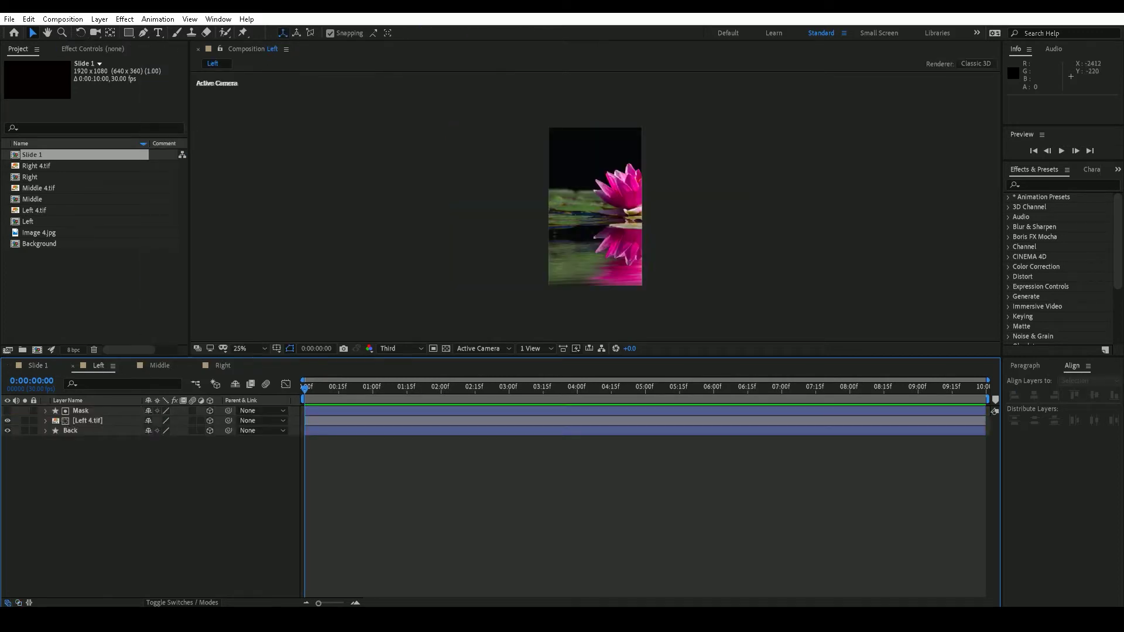
left_click(129, 366)
left_click(129, 365)
left_click(113, 365)
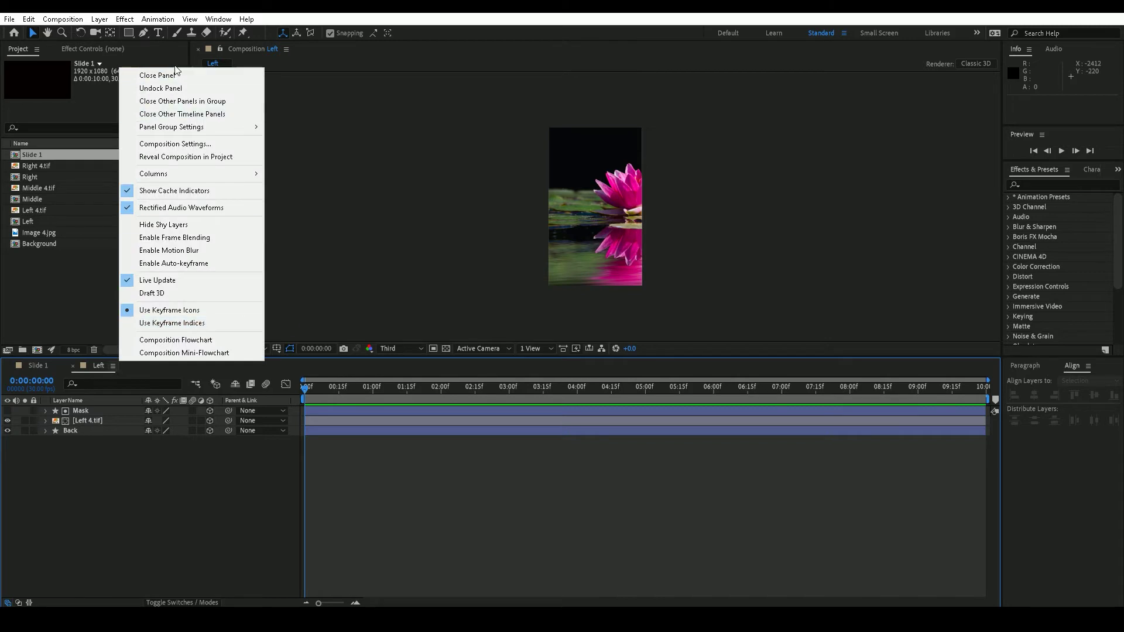
left_click(157, 75)
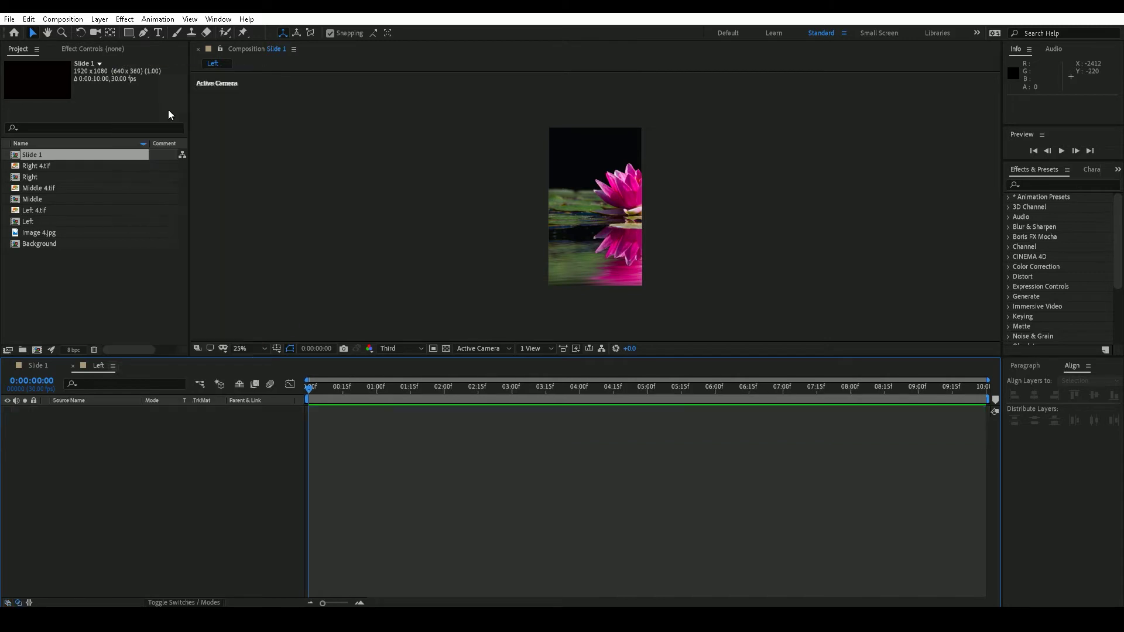
Add the Left, Middle and Right compositions as layers in Slide 1, stacked in that order.
left_click(32, 220)
left_click(33, 201, "ctrl")
left_click(37, 178, "ctrl")
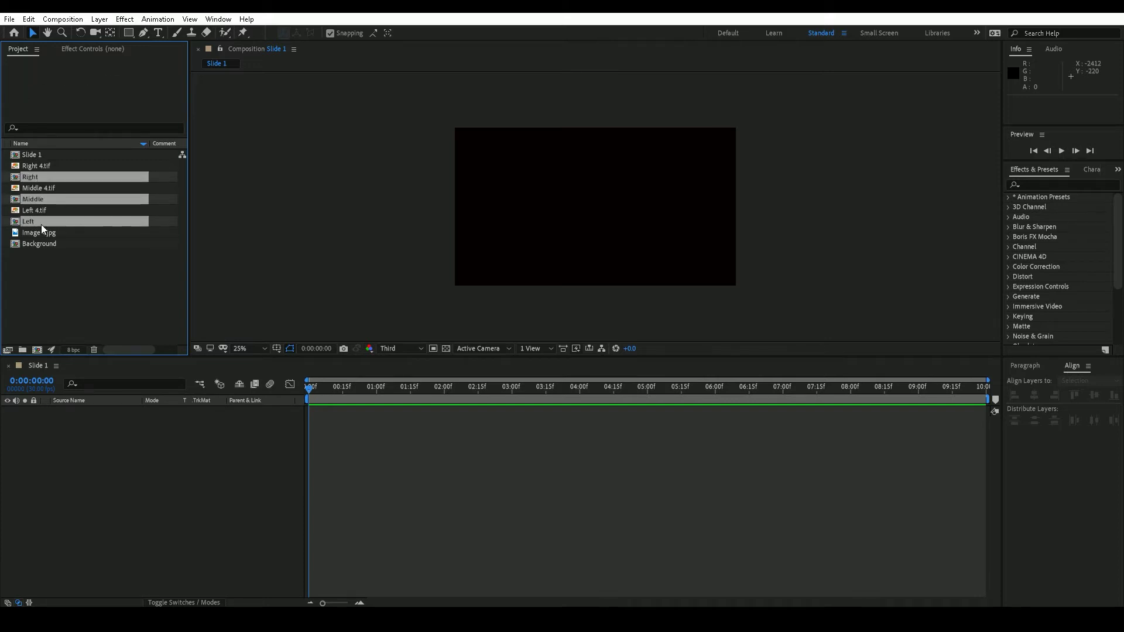
left_click_drag(41, 223, 73, 464)
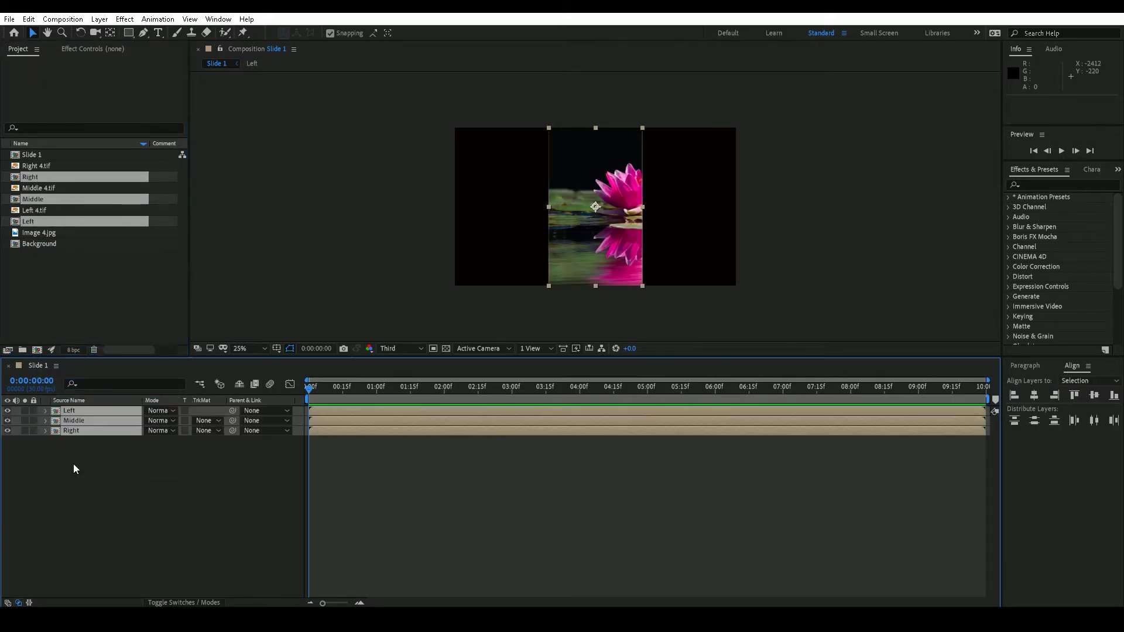
left_click(72, 463)
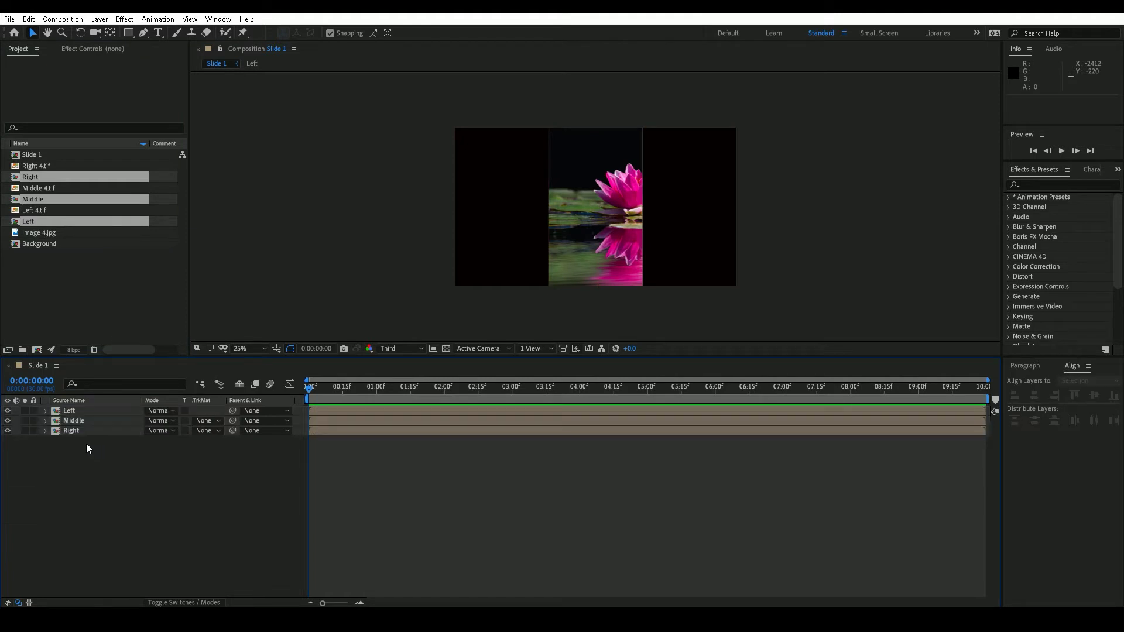
Center the Left, Middle and Right layers horizontally and vertically relative to the selection.
left_click(106, 412)
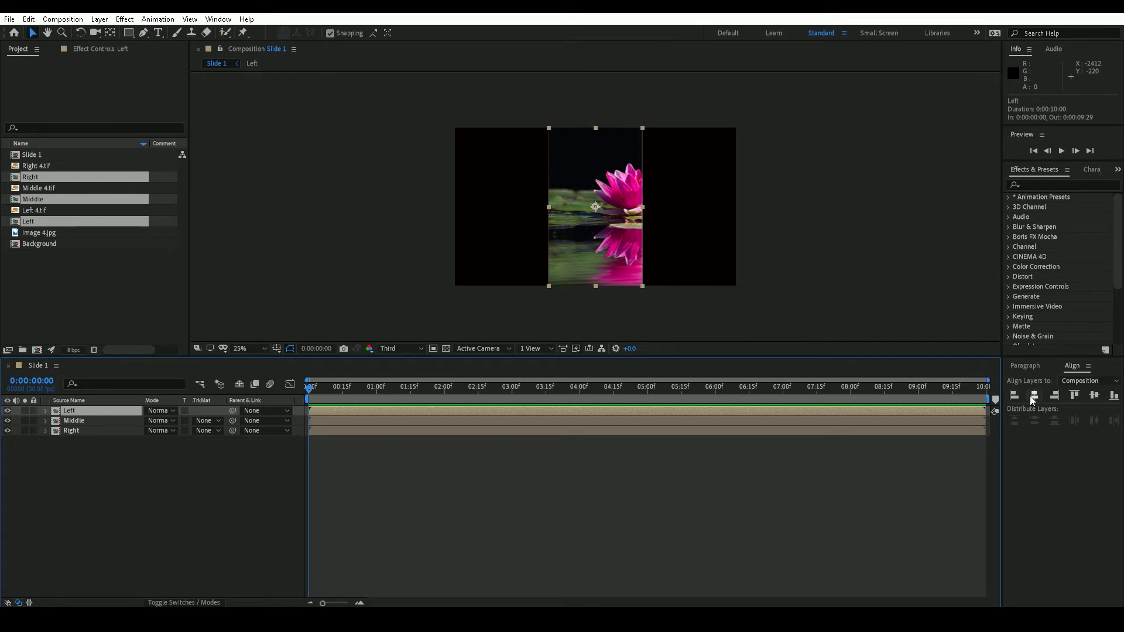
left_click_drag(163, 483, 141, 407)
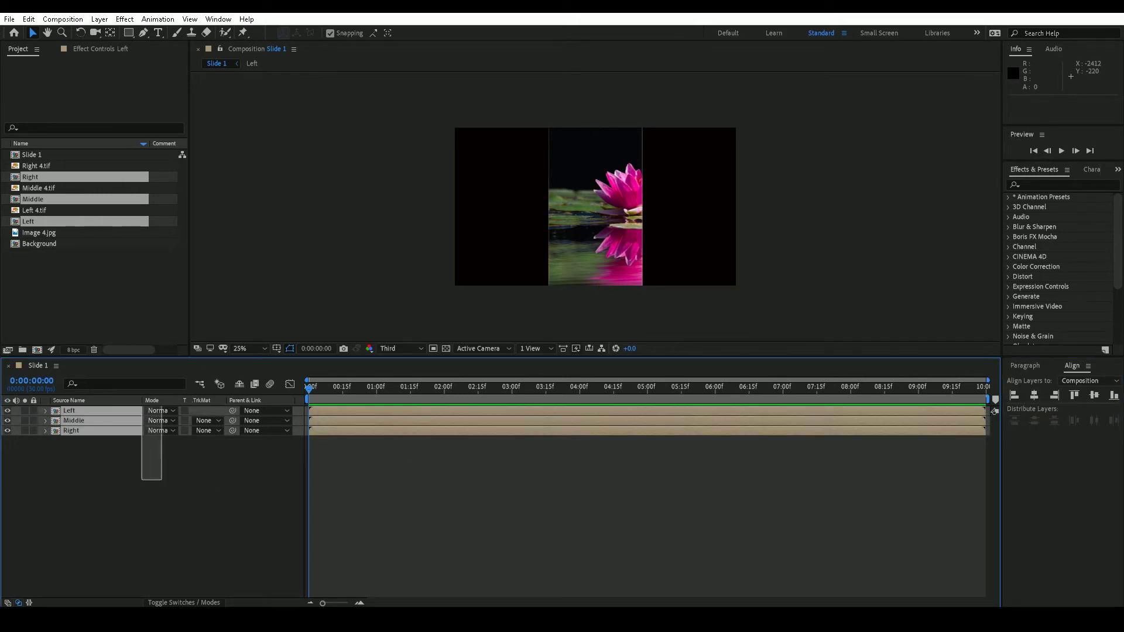
left_click(1035, 397)
left_click(1094, 396)
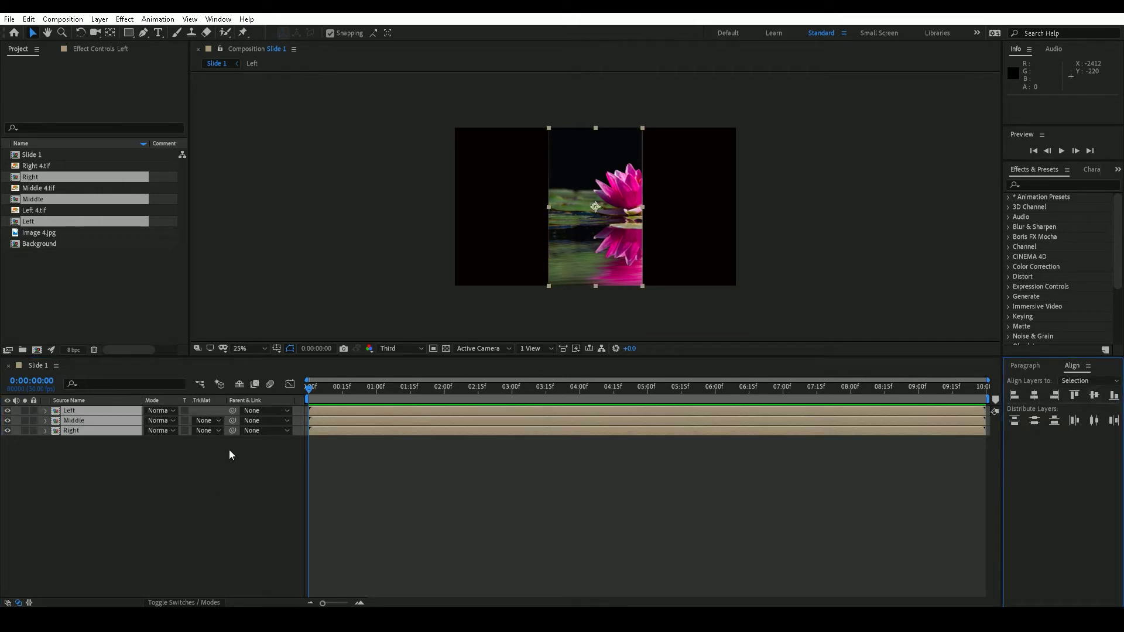
left_click(230, 450)
Align the Left layer to the composition's left edge and center the Middle layer horizontally and vertically in the composition.
left_click(82, 411)
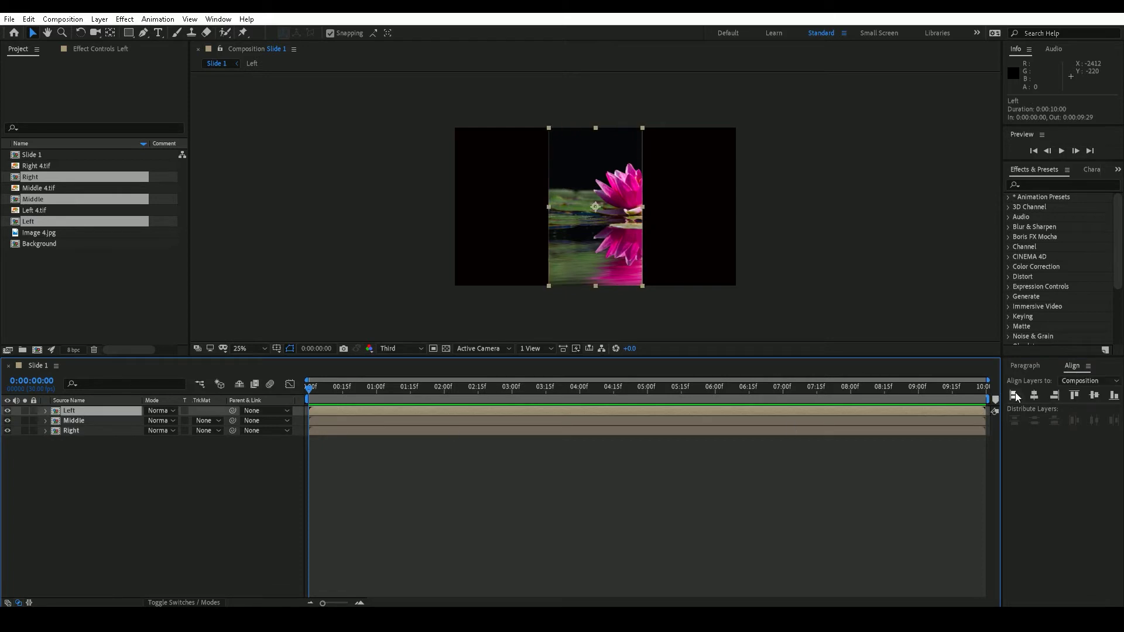
left_click(1014, 396)
left_click(89, 421)
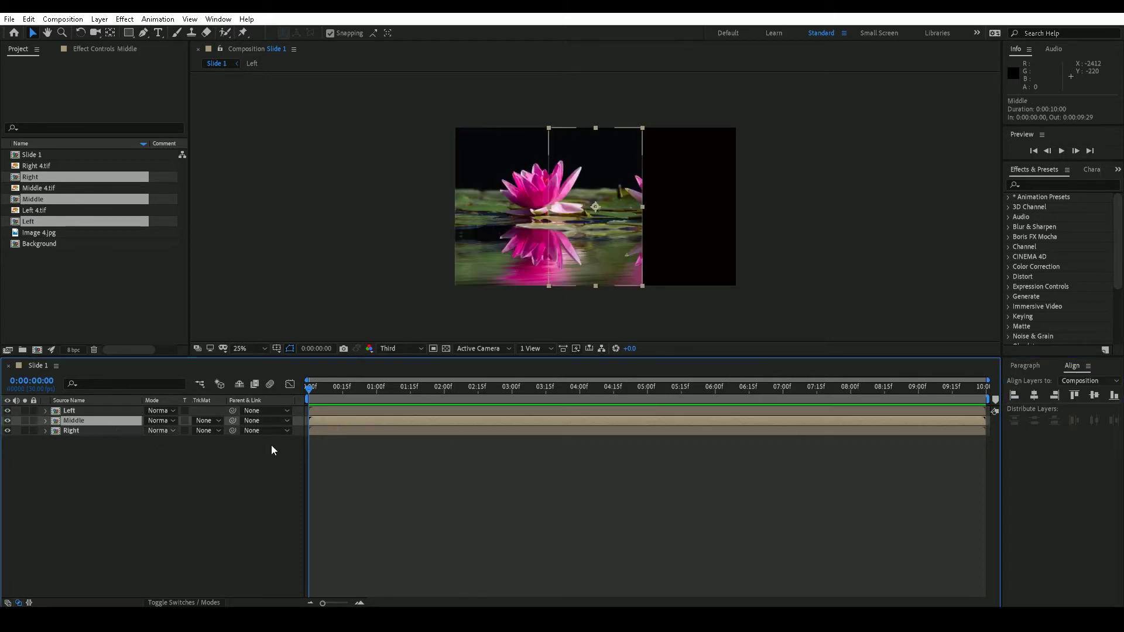
left_click(1035, 396)
left_click(1093, 396)
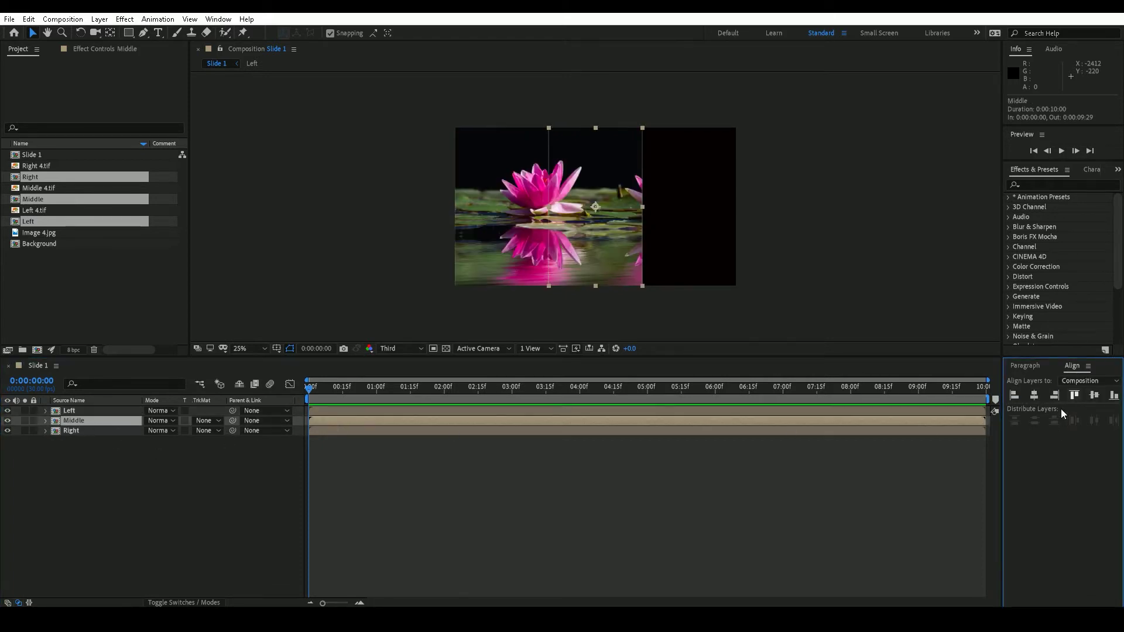
Align the Right layer to the composition's right edge.
left_click(82, 431)
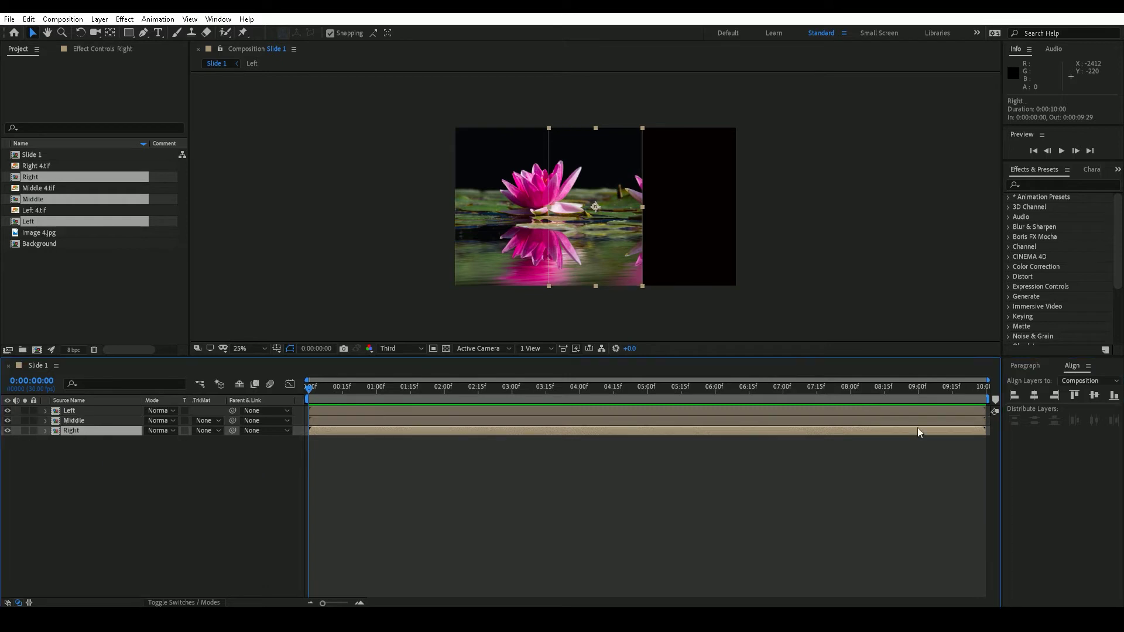
left_click(1054, 397)
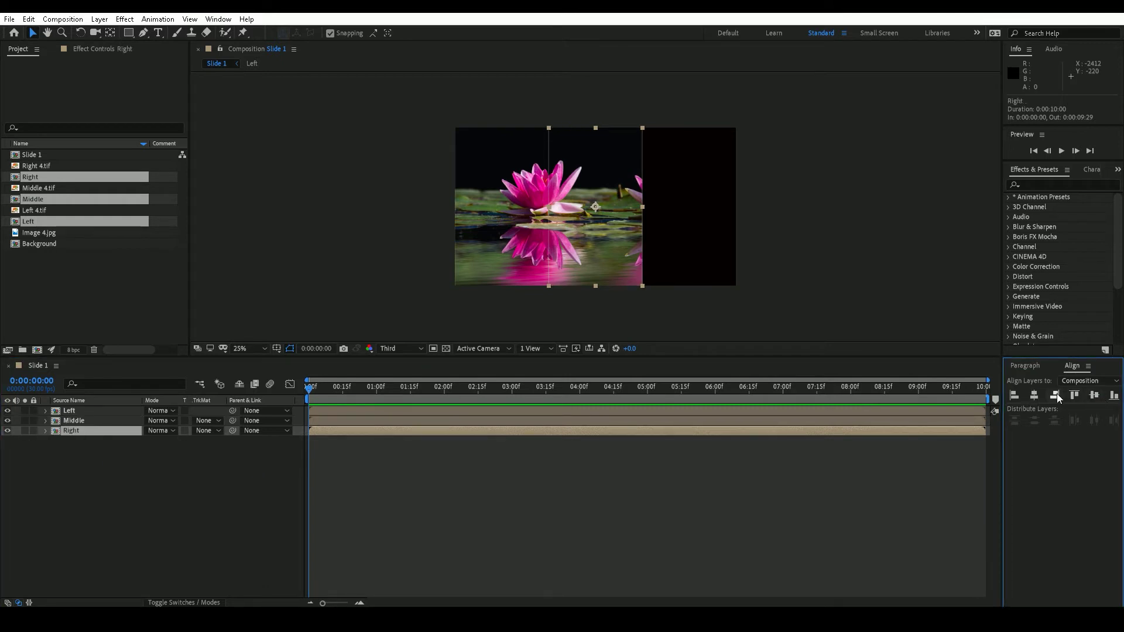
left_click(1055, 397)
left_click(252, 489)
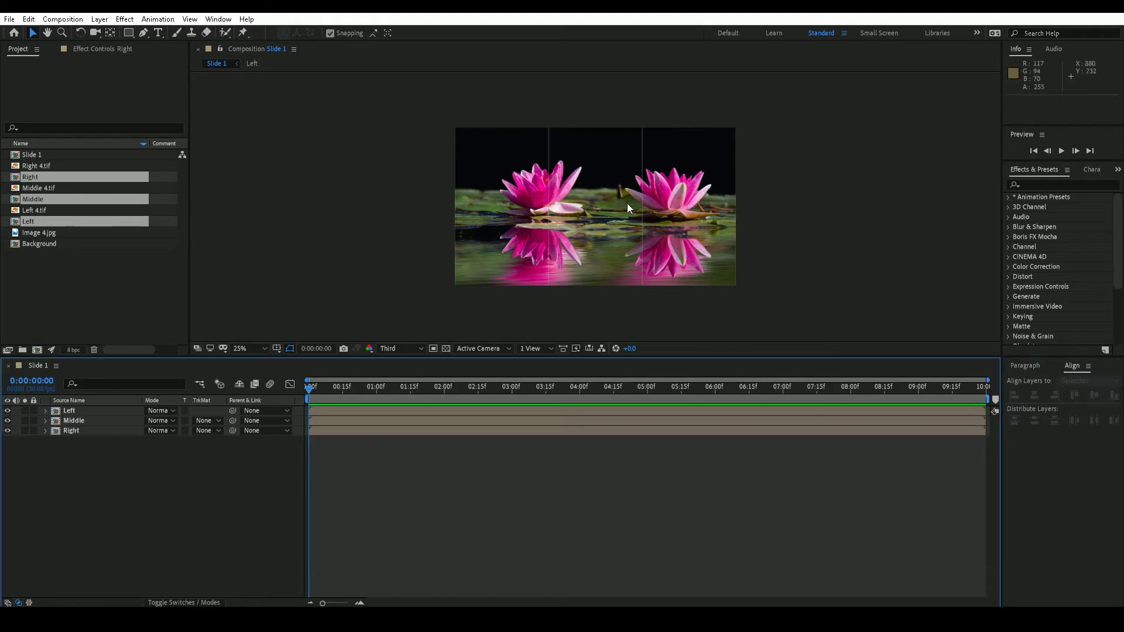
scroll(627, 203, "up", 4)
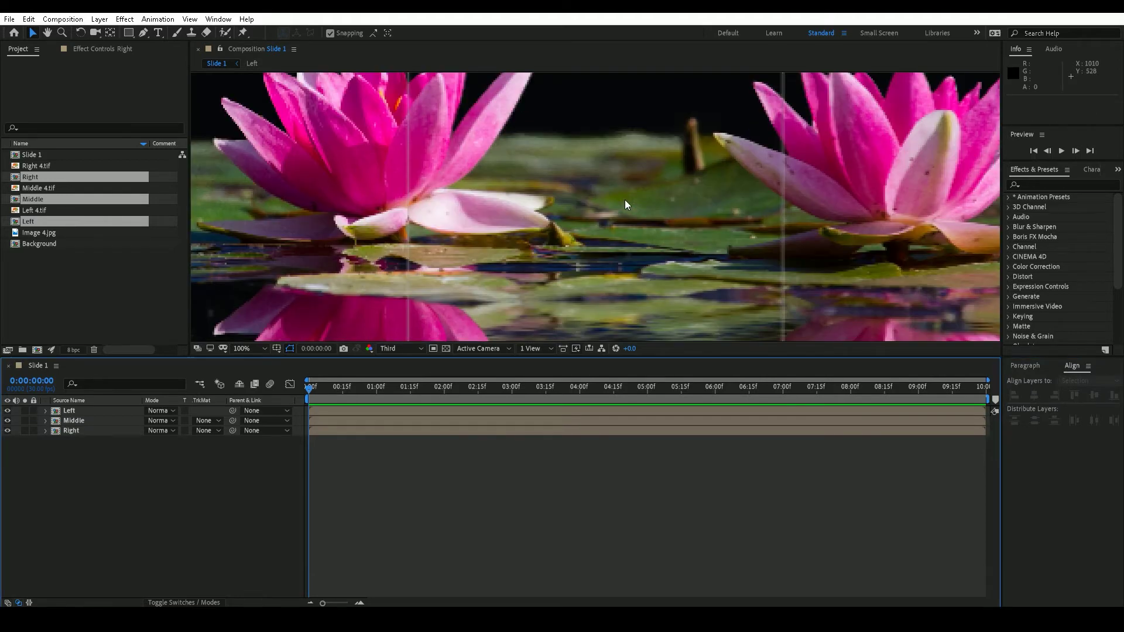
Set the preview resolution of the Slide 1 composition to Full.
scroll(624, 199, "down", 2)
left_click(400, 349)
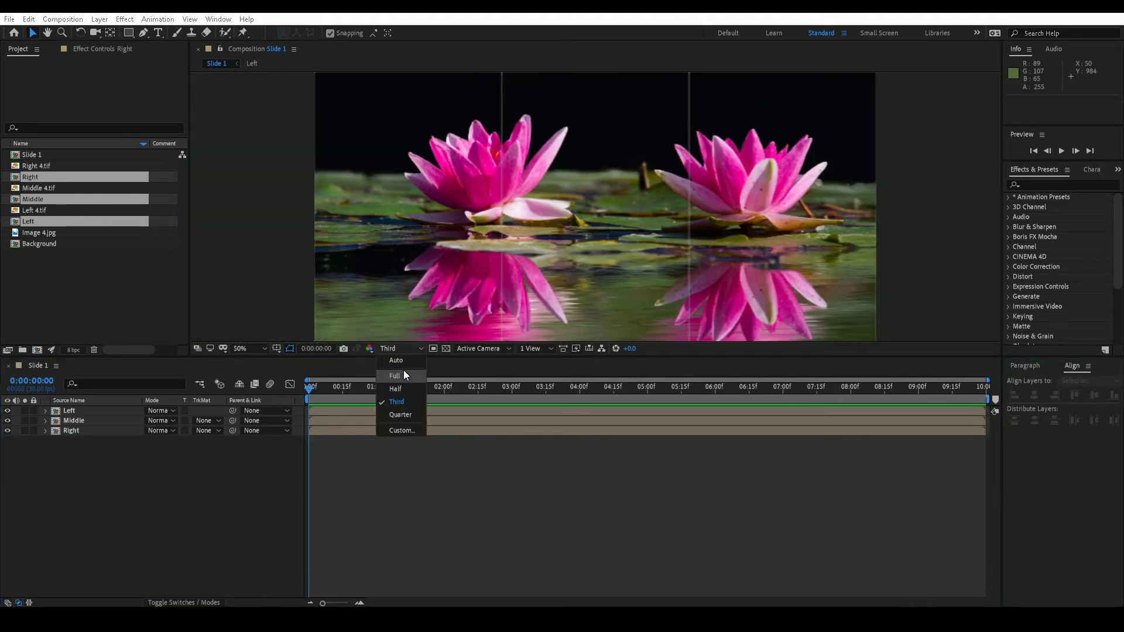
left_click(400, 375)
scroll(563, 240, "down", 2)
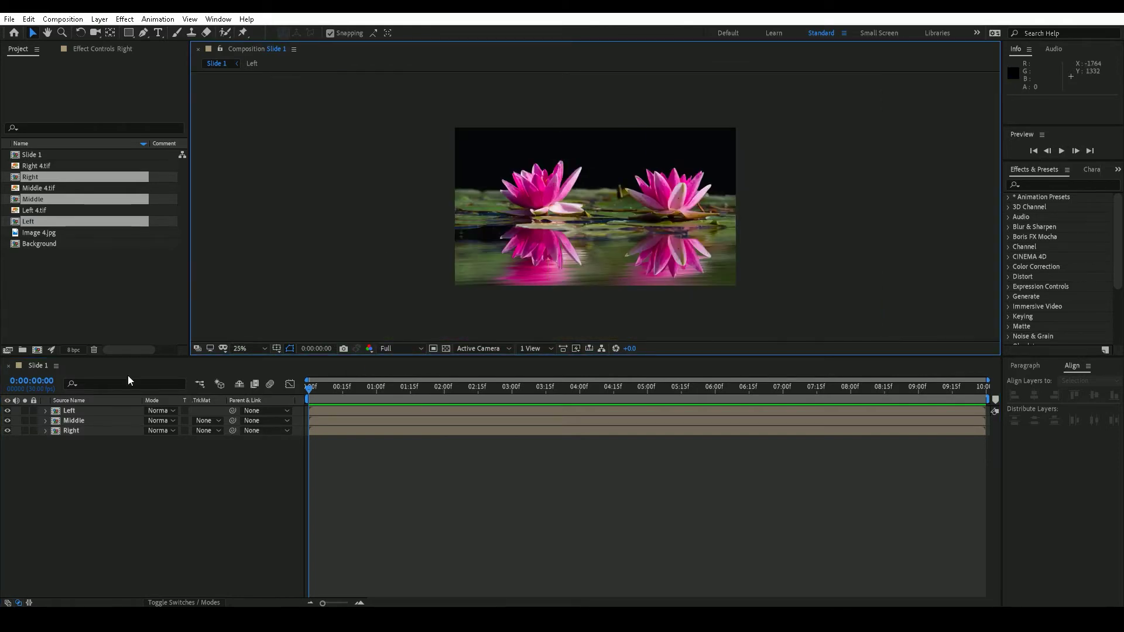
left_click(108, 410)
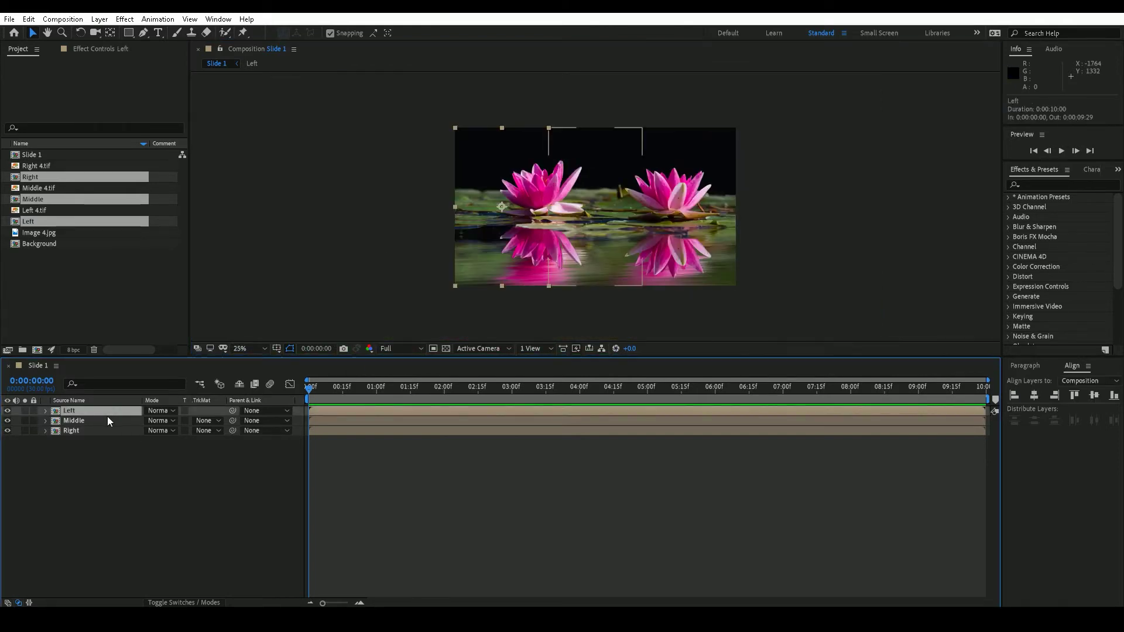
left_click(107, 421)
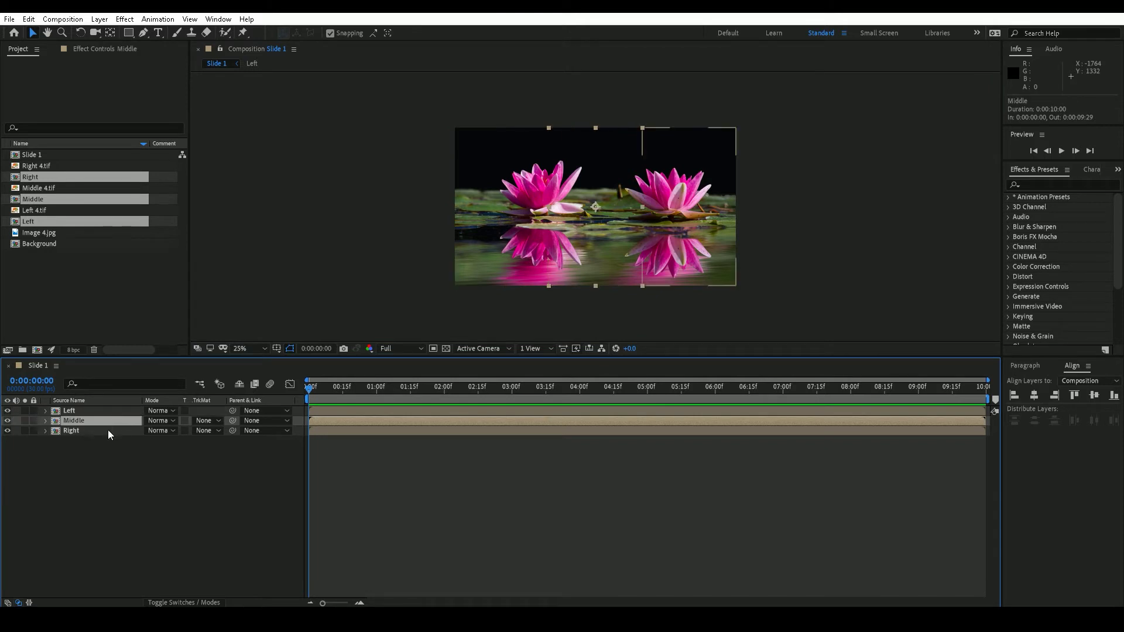
left_click(108, 431)
left_click(104, 471)
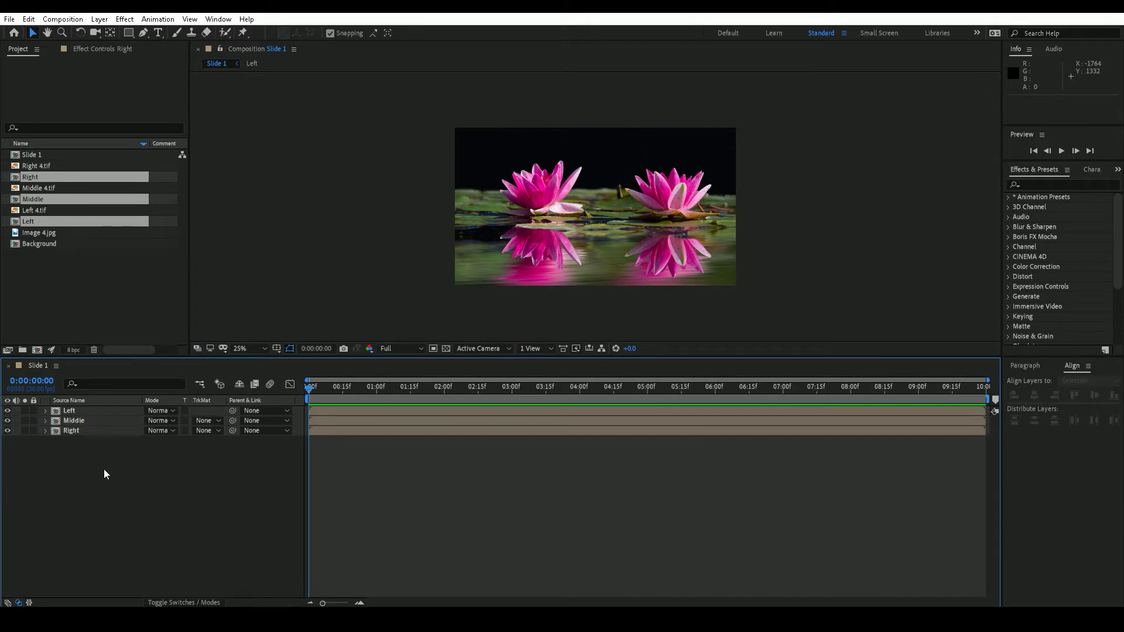
Turn the Left, Middle and Right layers into 3D layers.
left_click_drag(104, 473, 108, 392)
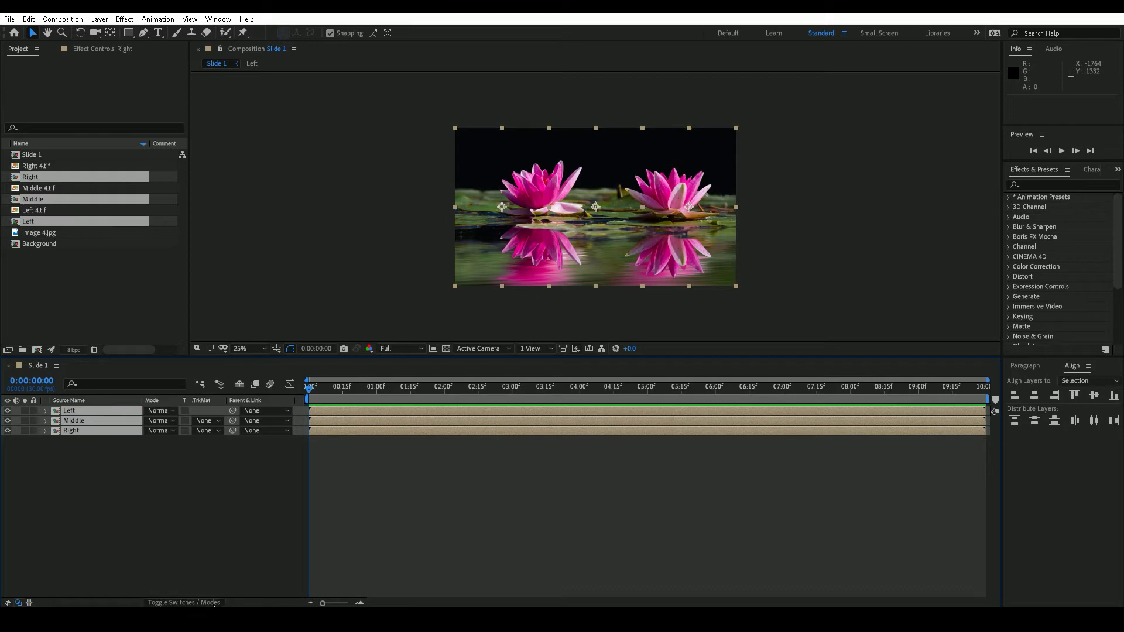
left_click(183, 603)
left_click(209, 411)
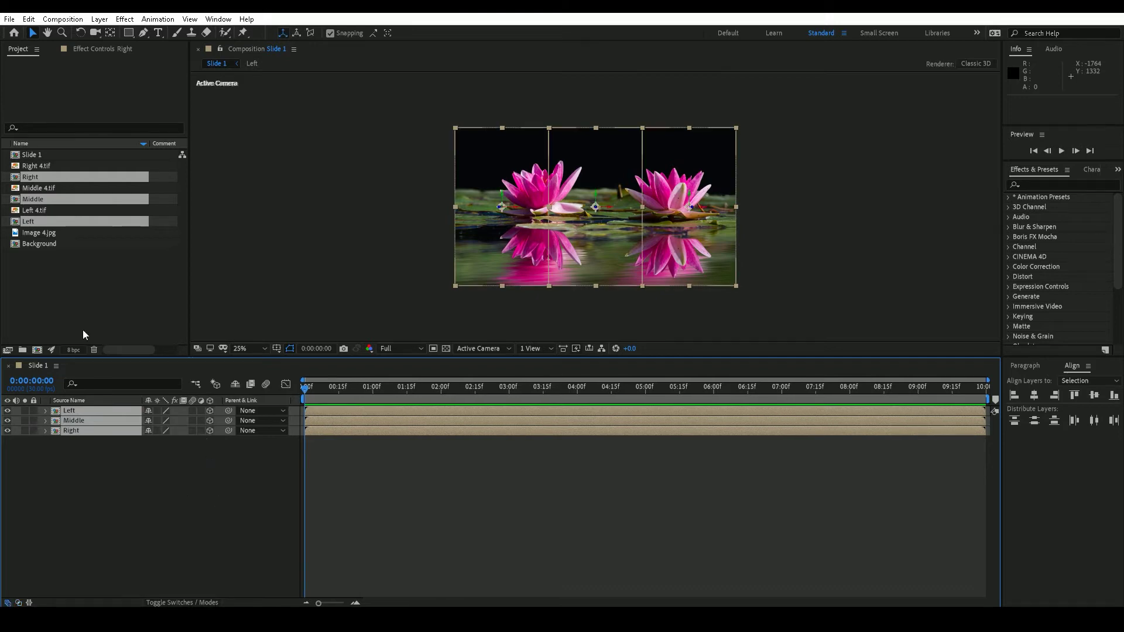
left_click(206, 557)
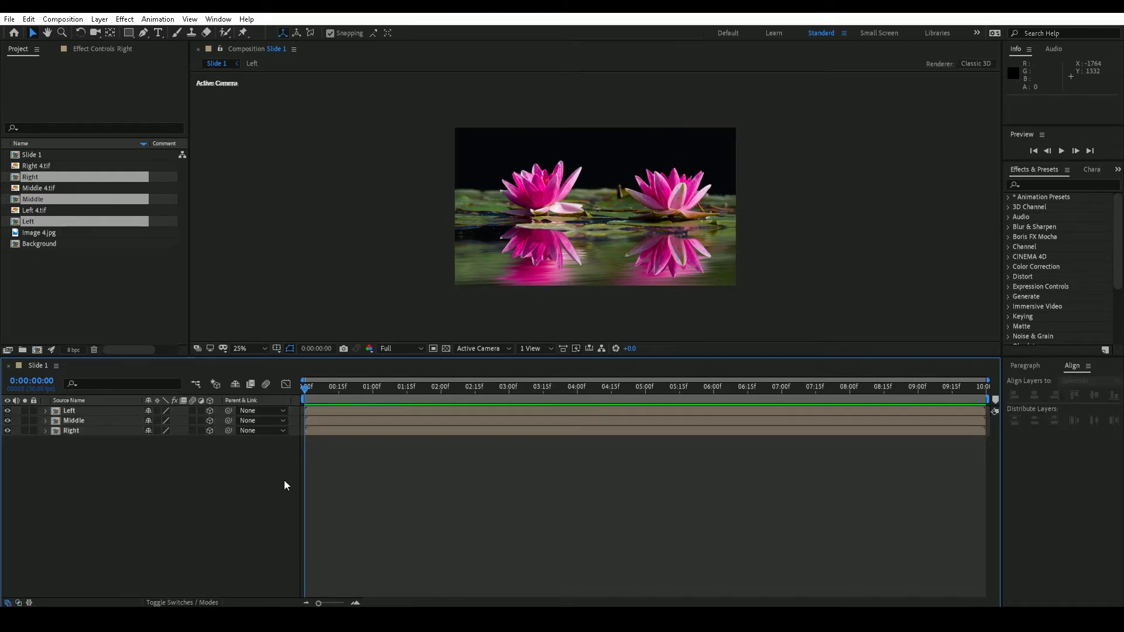
Move the current time to 0:00:02:00 and enable Collapse Transformations on the Left, Middle and Right layers.
left_click_drag(304, 391, 441, 418)
left_click(107, 420)
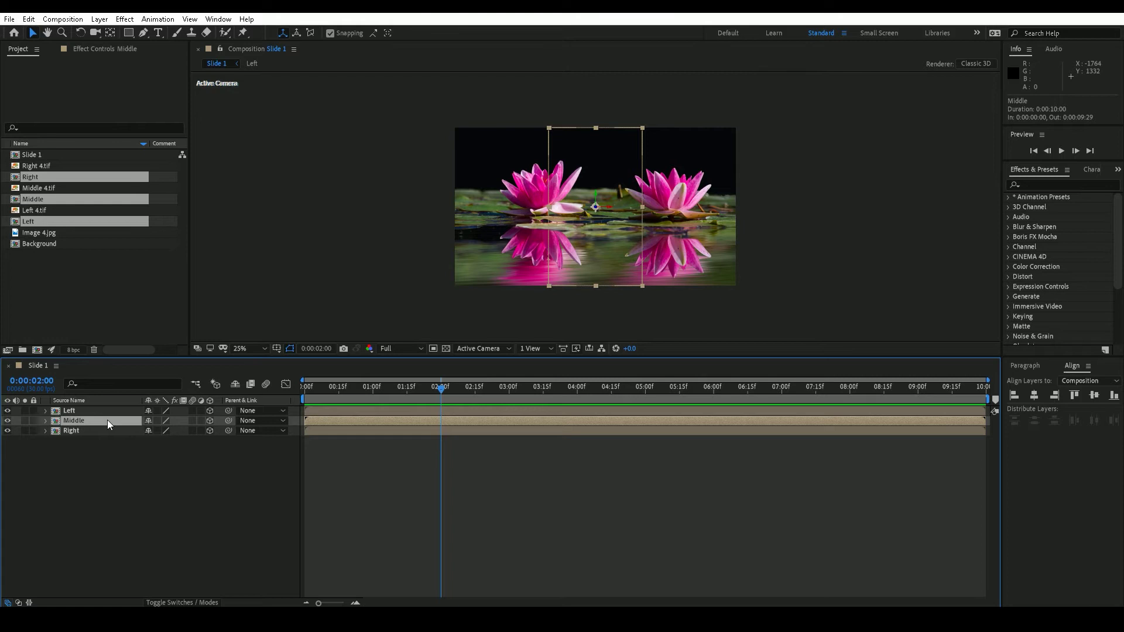
left_click(129, 482)
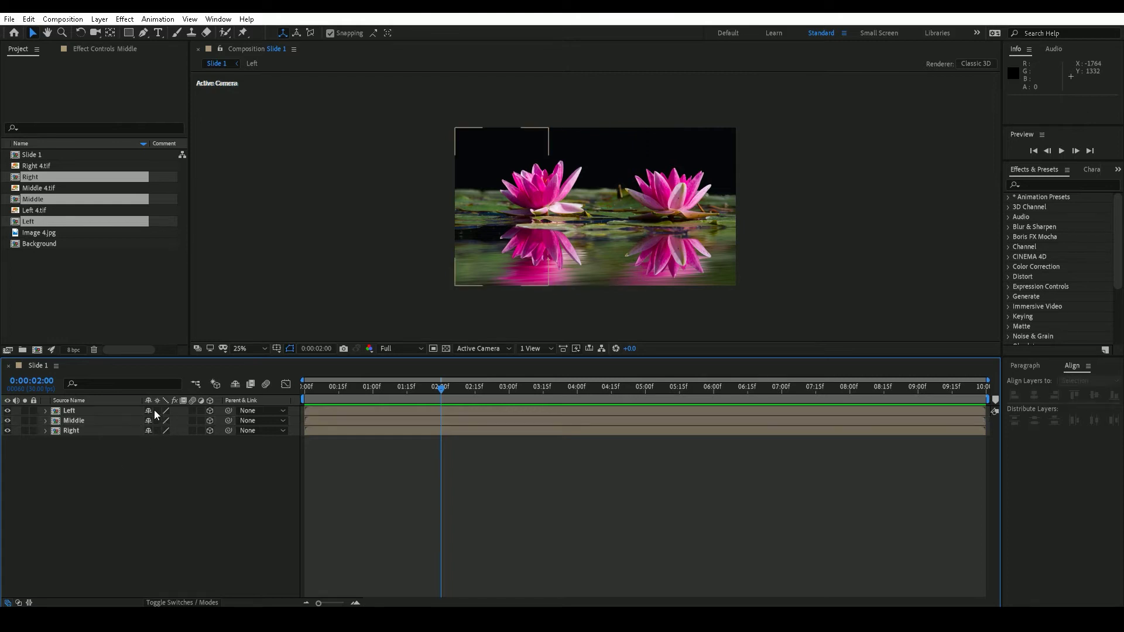
left_click_drag(103, 453, 103, 410)
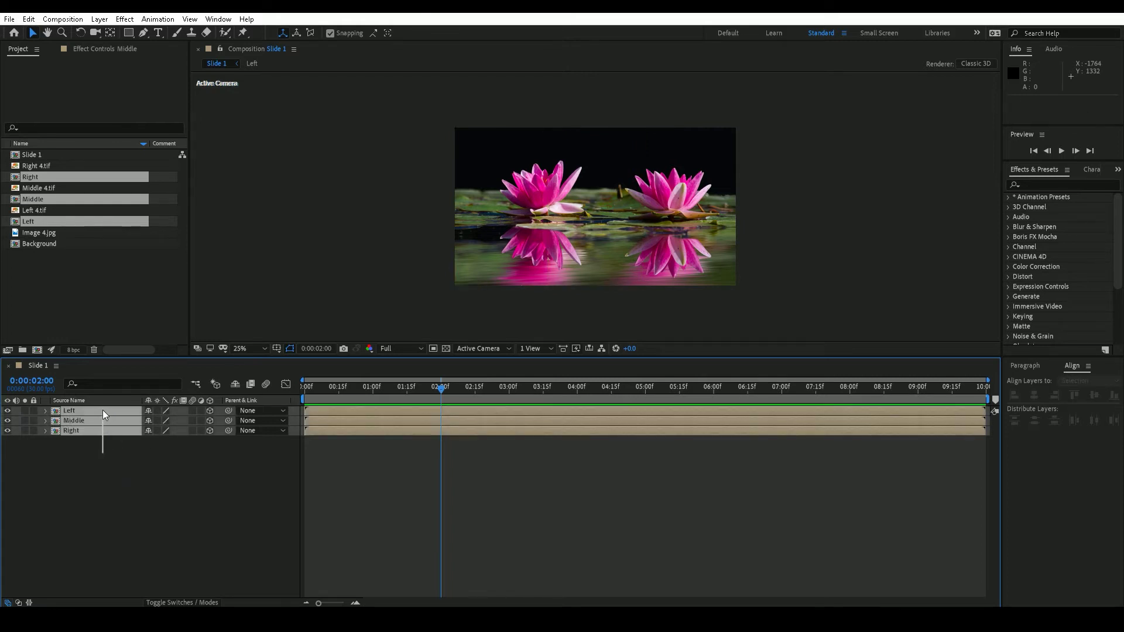
left_click(157, 411)
left_click(144, 484)
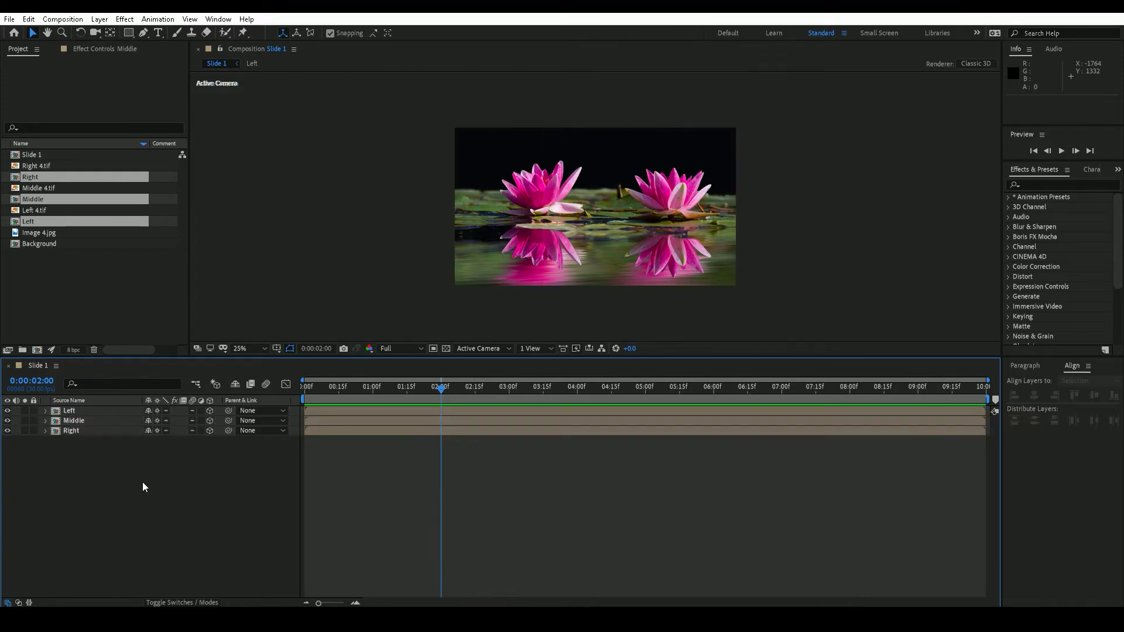
Reveal the Middle layer's rotation properties and add a Y Rotation keyframe at 0:00:02:00.
left_click(106, 422)
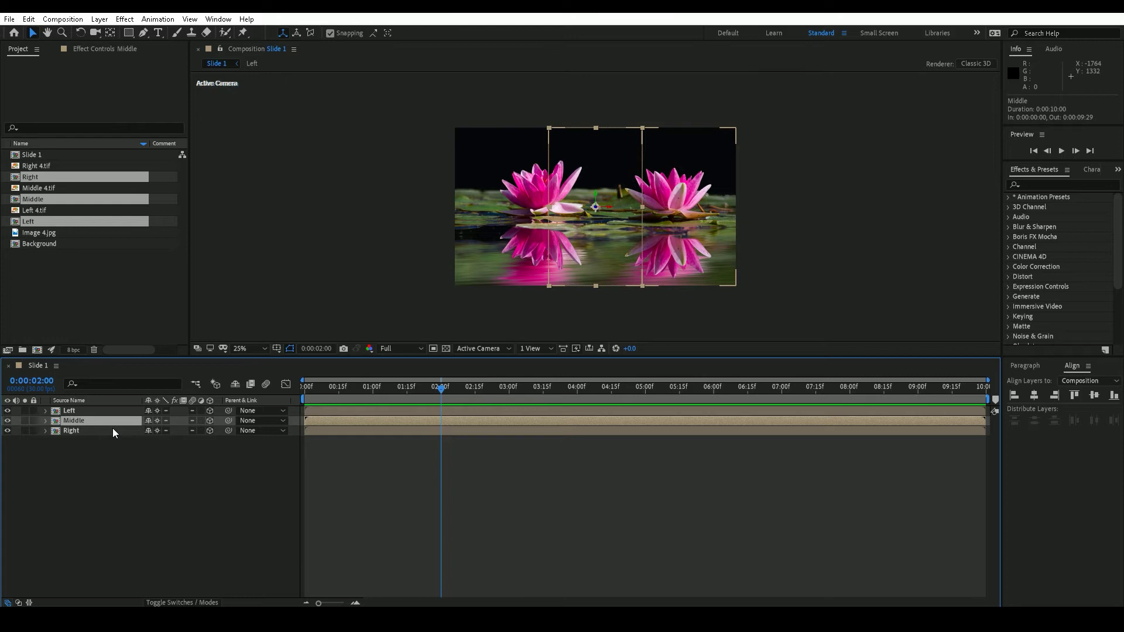
key("r")
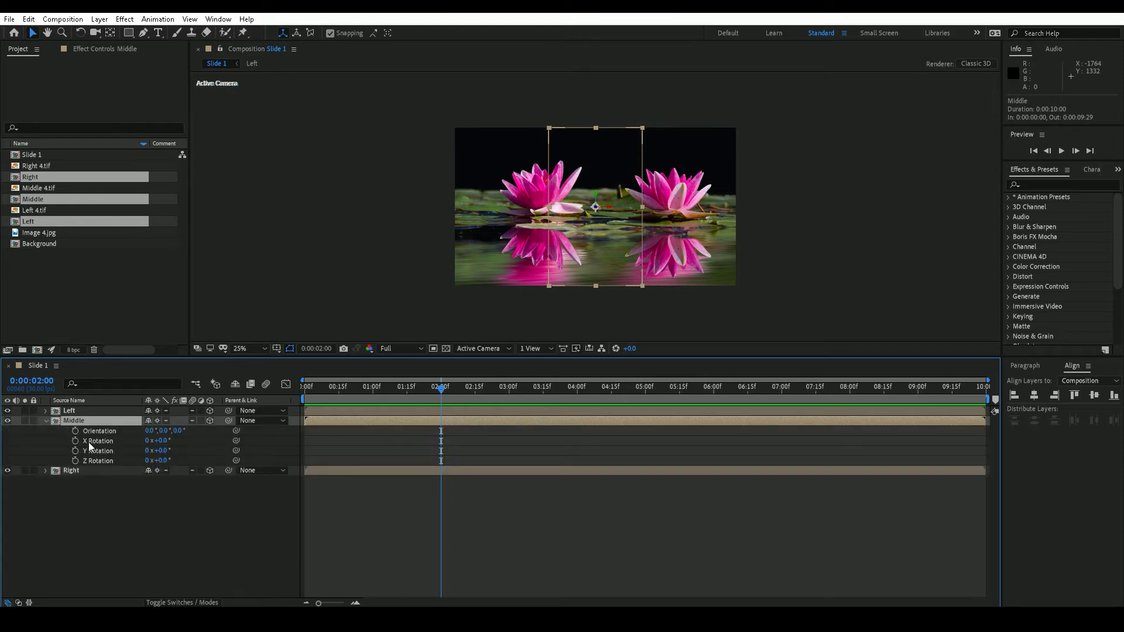
left_click(76, 452)
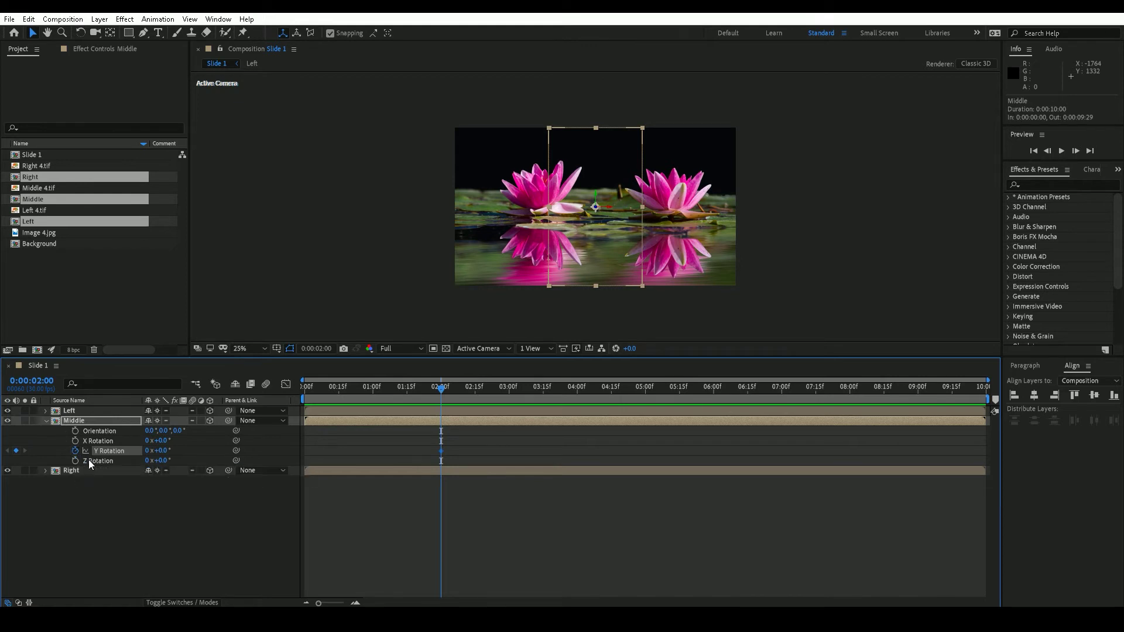
Try a Y Rotation of 180° on the Middle layer around its centered anchor point, and undo it.
left_click(162, 451)
type("180")
key("Return")
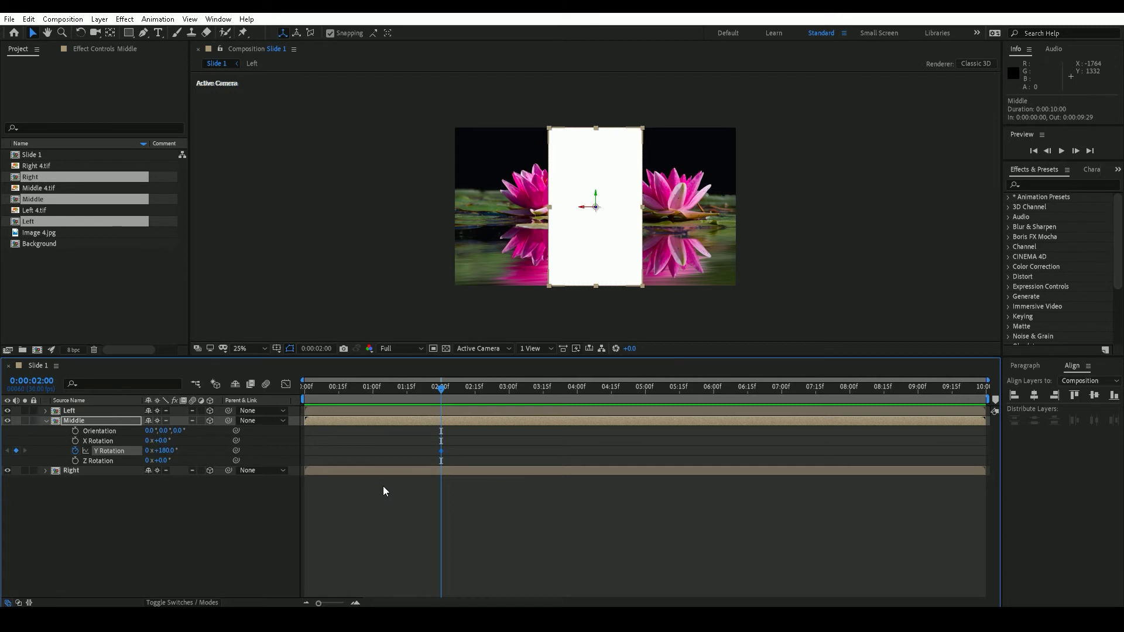
key("ctrl+z")
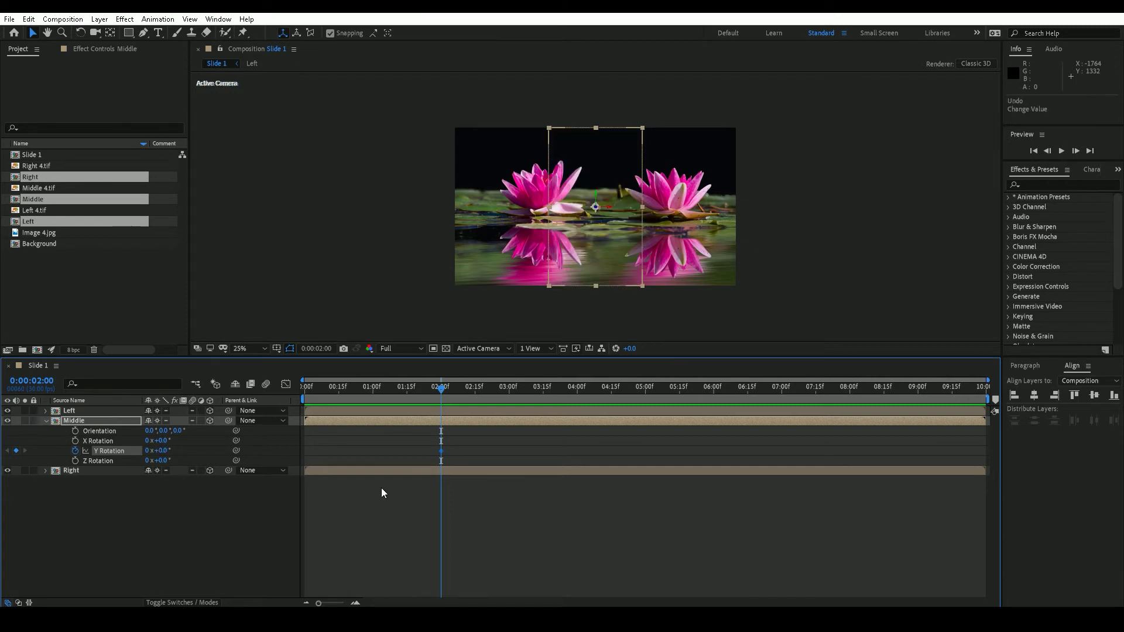
Move the Middle layer's anchor point to its left edge and set its Y Rotation to 180° at 0:00:02:00.
left_click(109, 32)
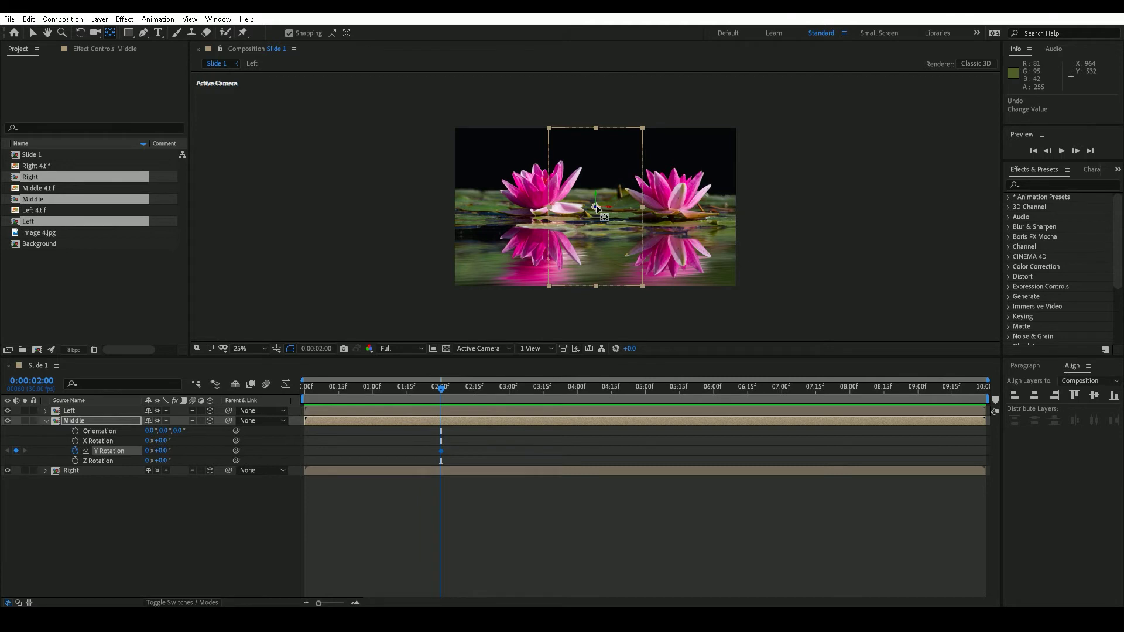
left_click_drag(596, 208, 549, 207)
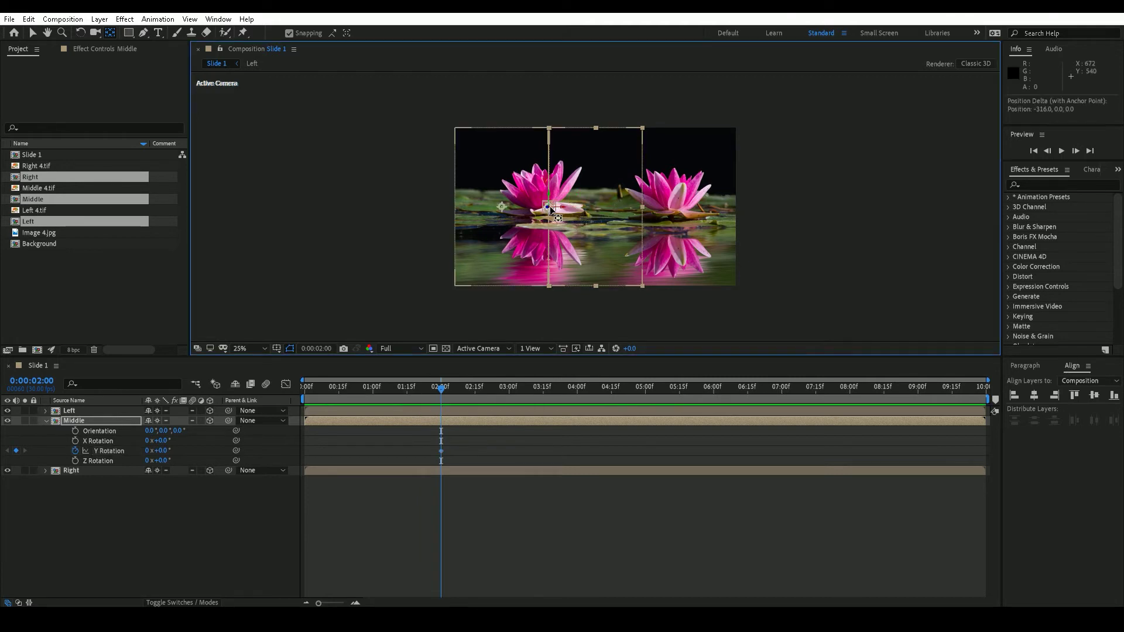
left_click(163, 451)
type("18")
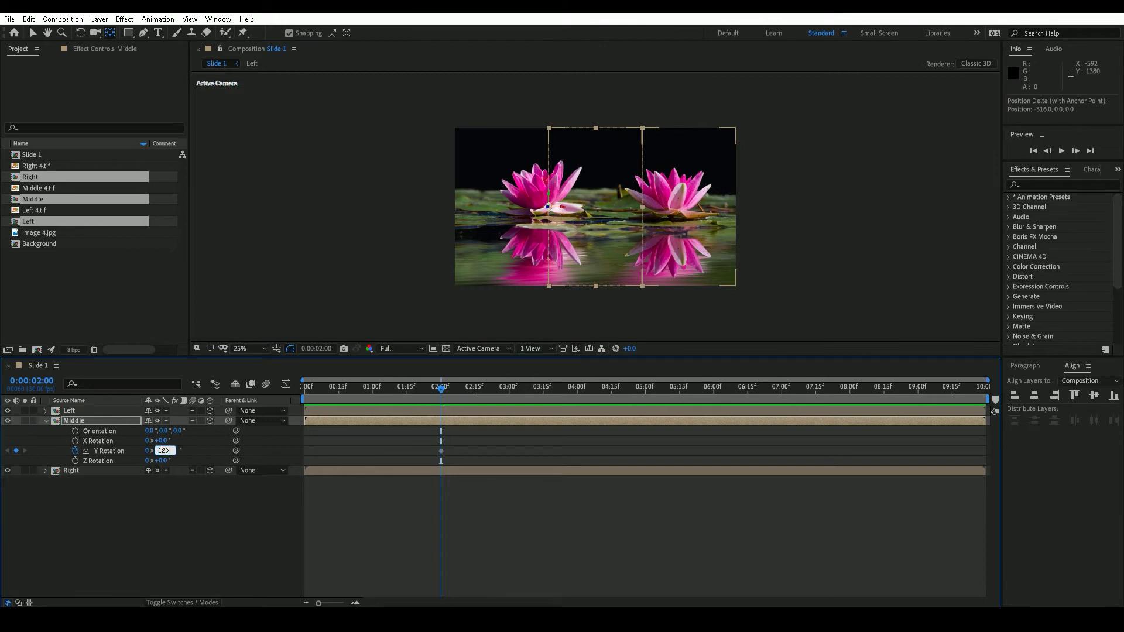
type("0")
key("Return")
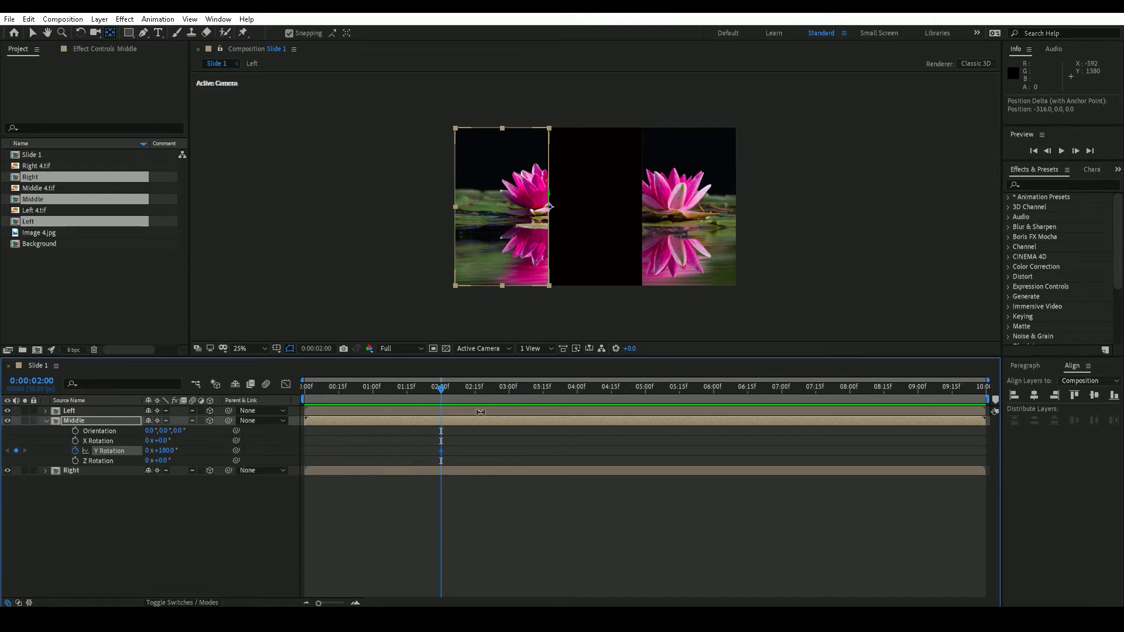
Set the Middle layer's Y Rotation to 0° at 0:00:03:00 and collapse its properties.
left_click(507, 390)
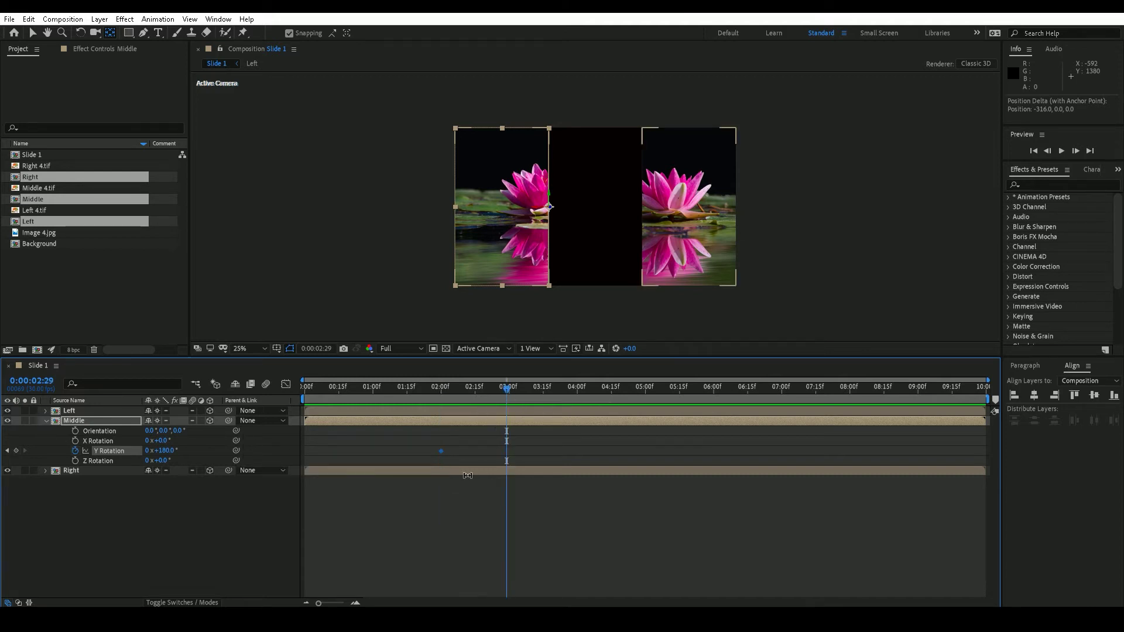
left_click(1076, 151)
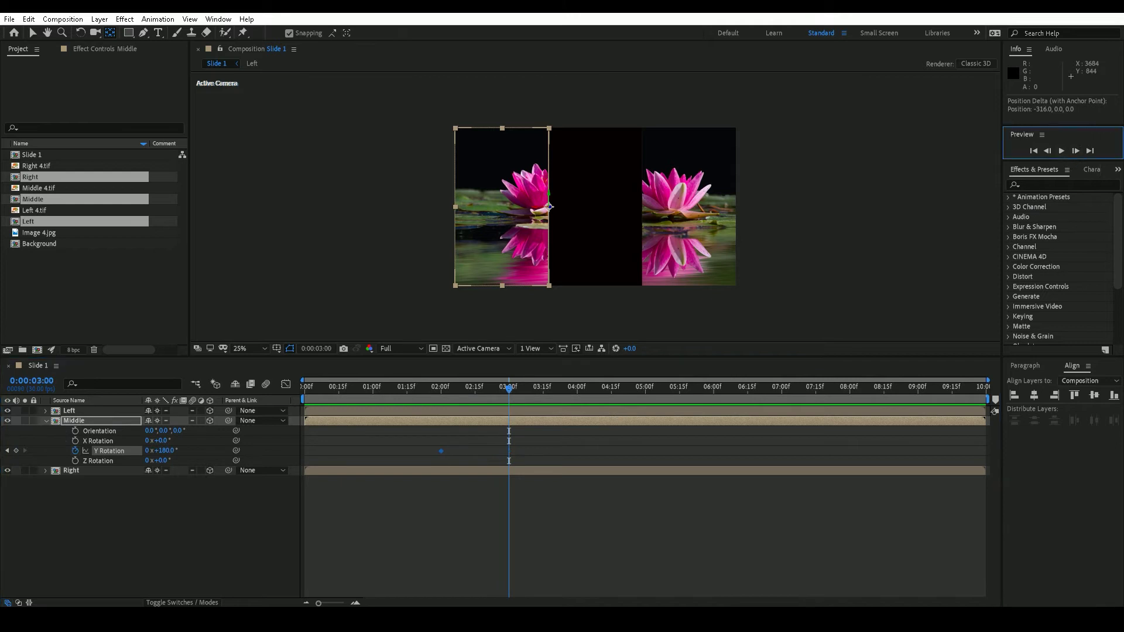
left_click(173, 453)
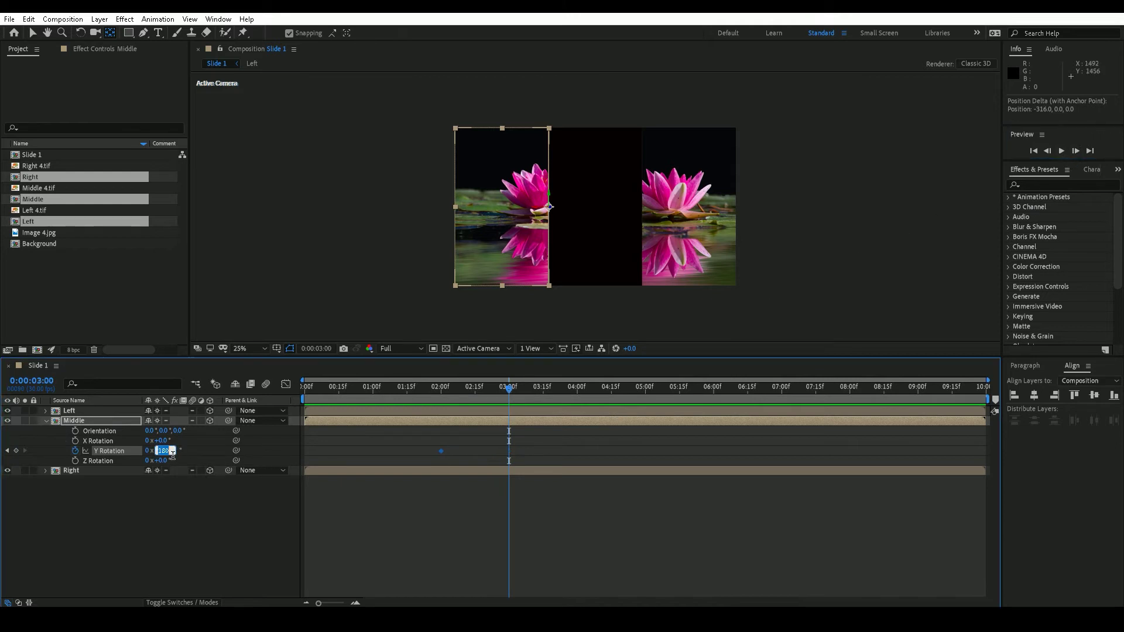
type("0")
key("Return")
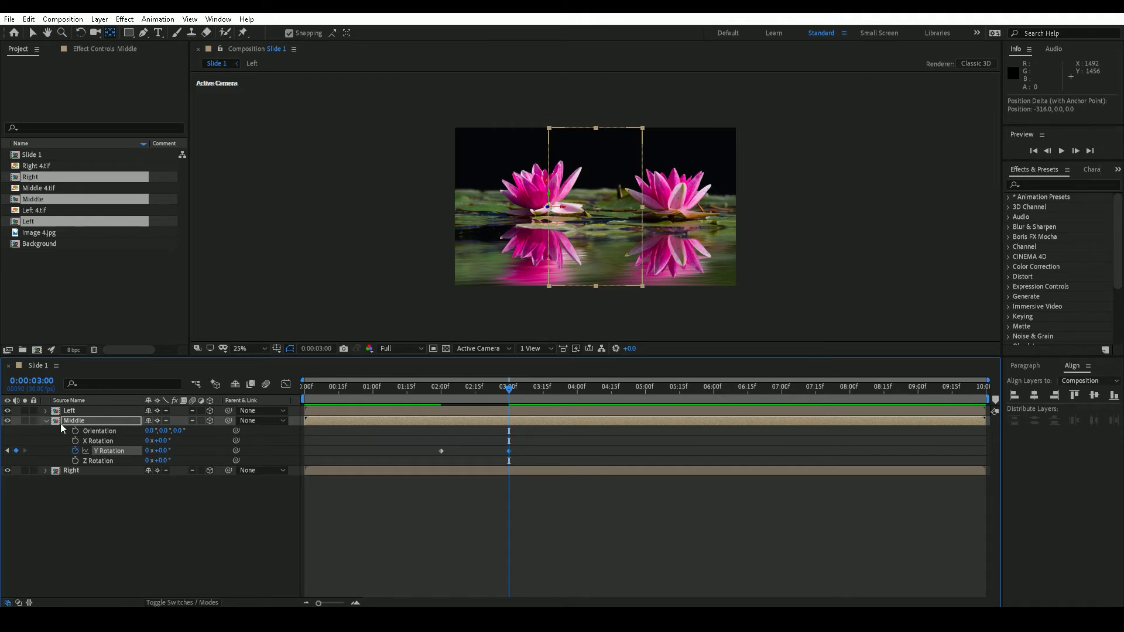
left_click(45, 421)
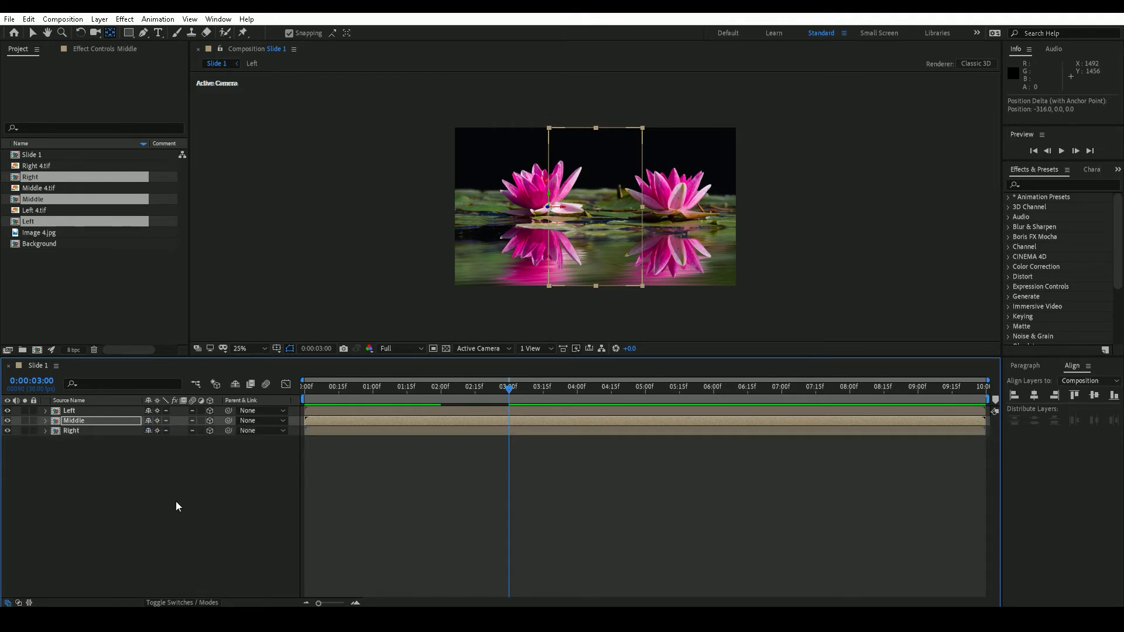
left_click(176, 501)
Scrub through the Middle panel's unfolding animation in the active camera and in Custom View 1.
left_click_drag(507, 391, 468, 378)
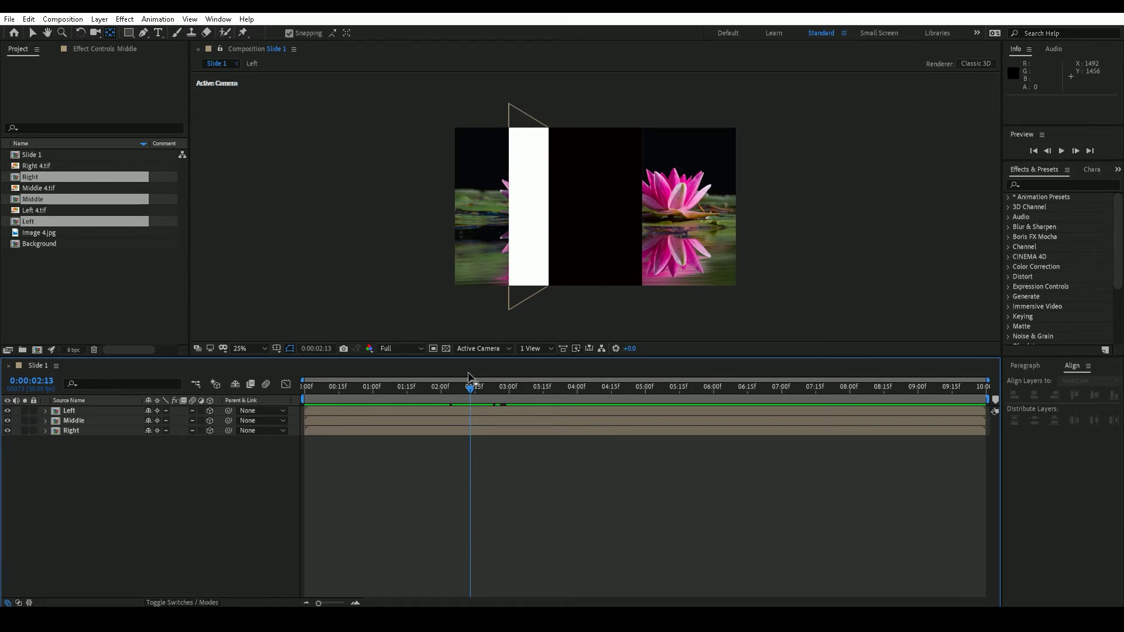
left_click(509, 349)
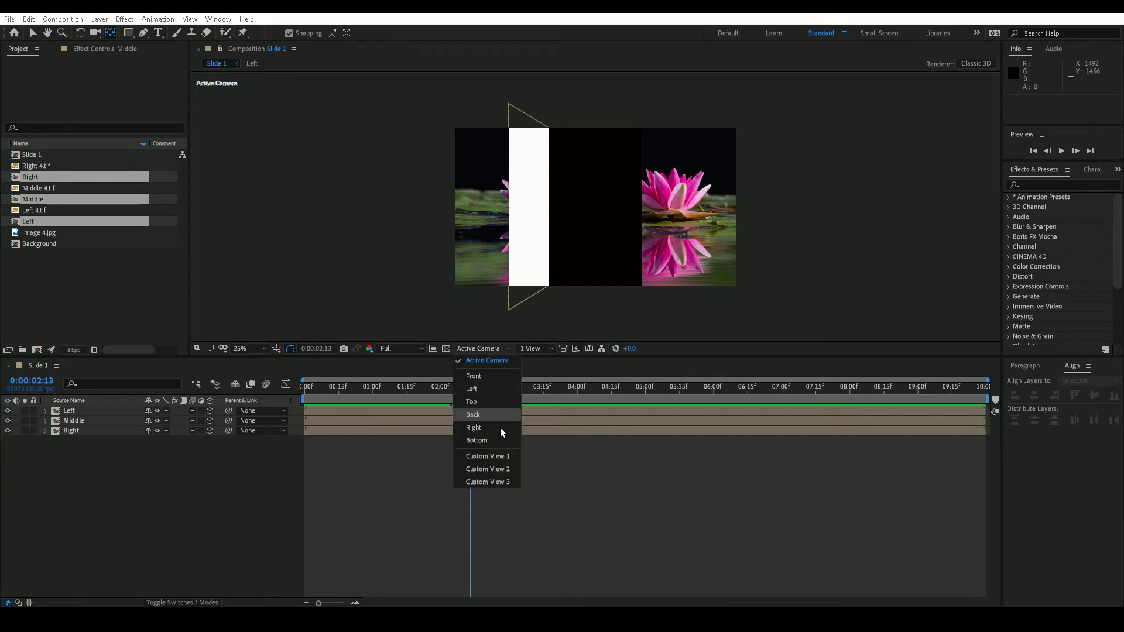
left_click(502, 458)
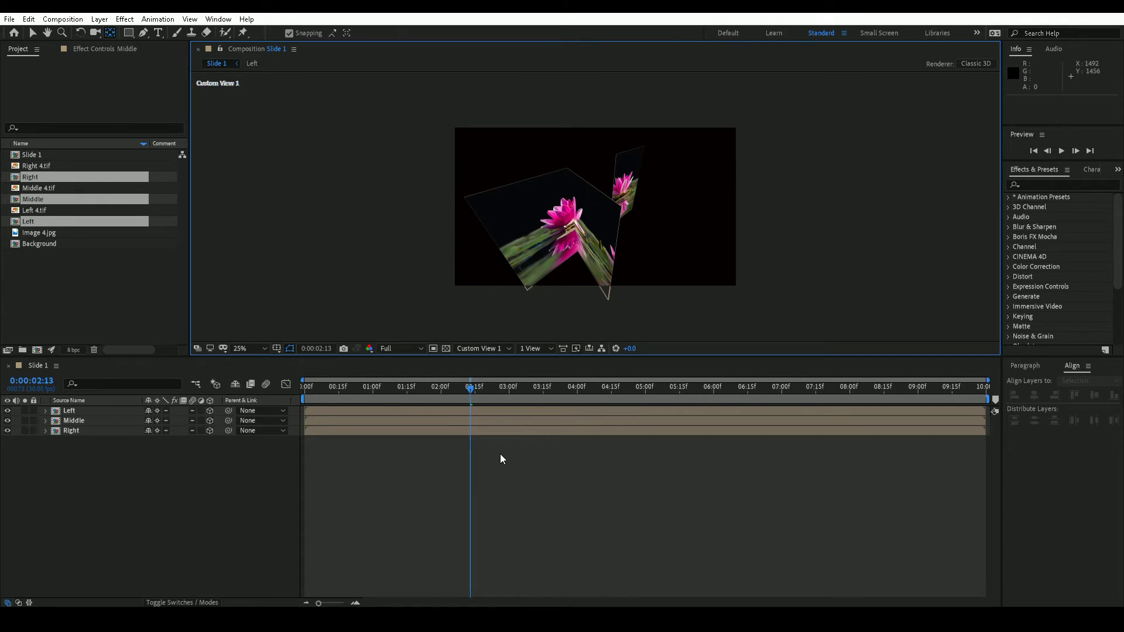
left_click_drag(470, 391, 530, 381)
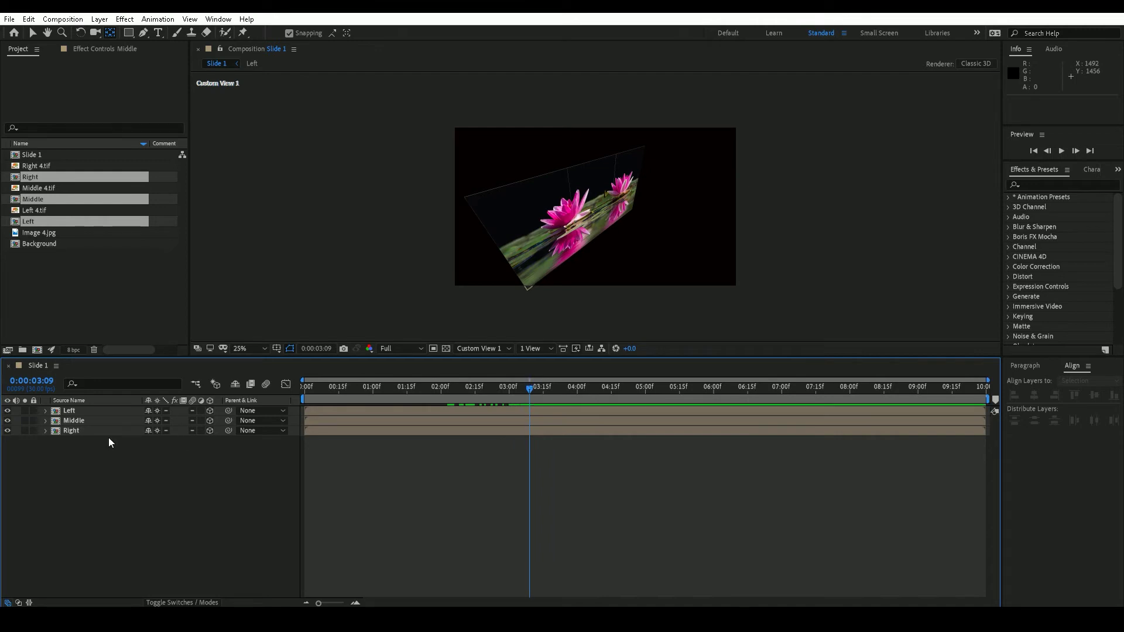
Show the Middle layer's keyframed properties and, at 0:00:03:00, parent the Right layer to the Middle layer.
left_click(90, 420)
key("u")
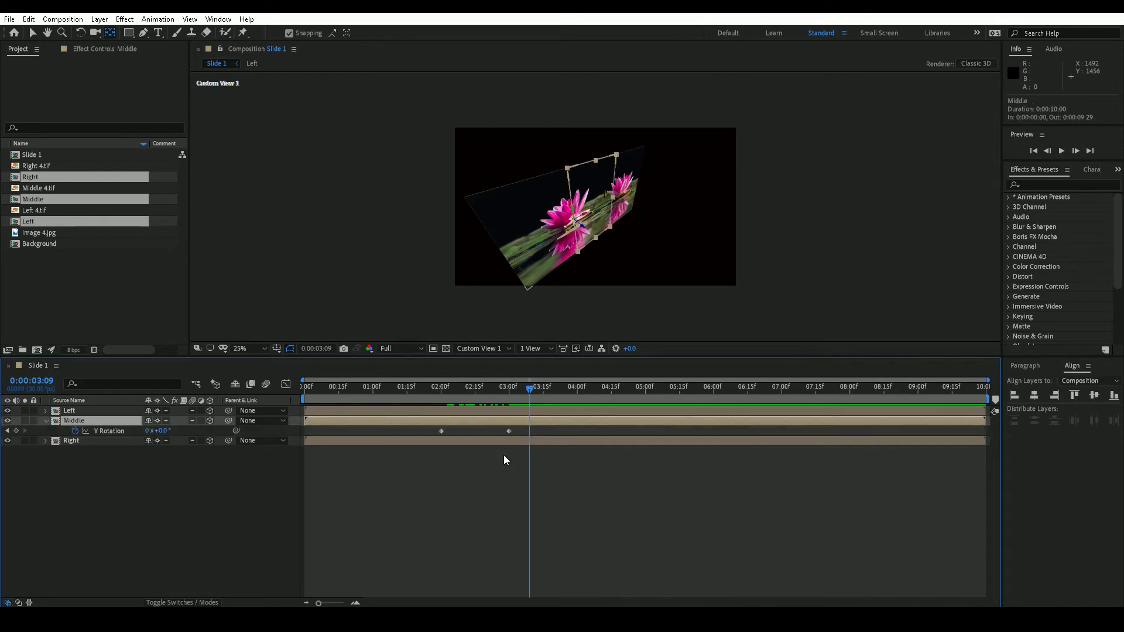
left_click_drag(530, 388, 514, 391)
left_click(113, 490)
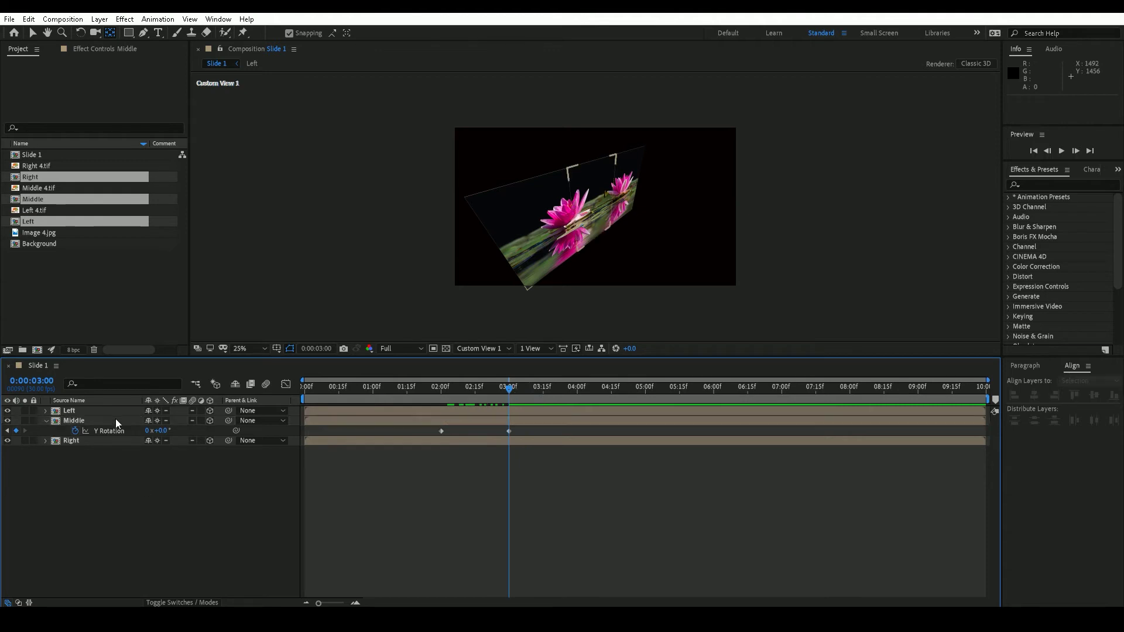
left_click(117, 412)
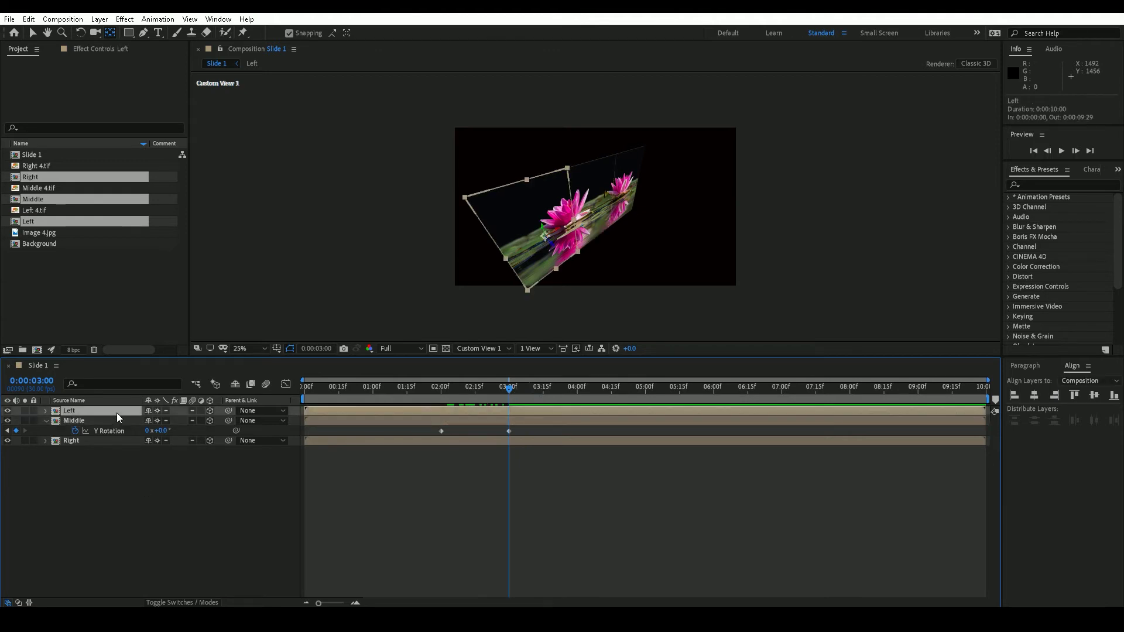
left_click(110, 441)
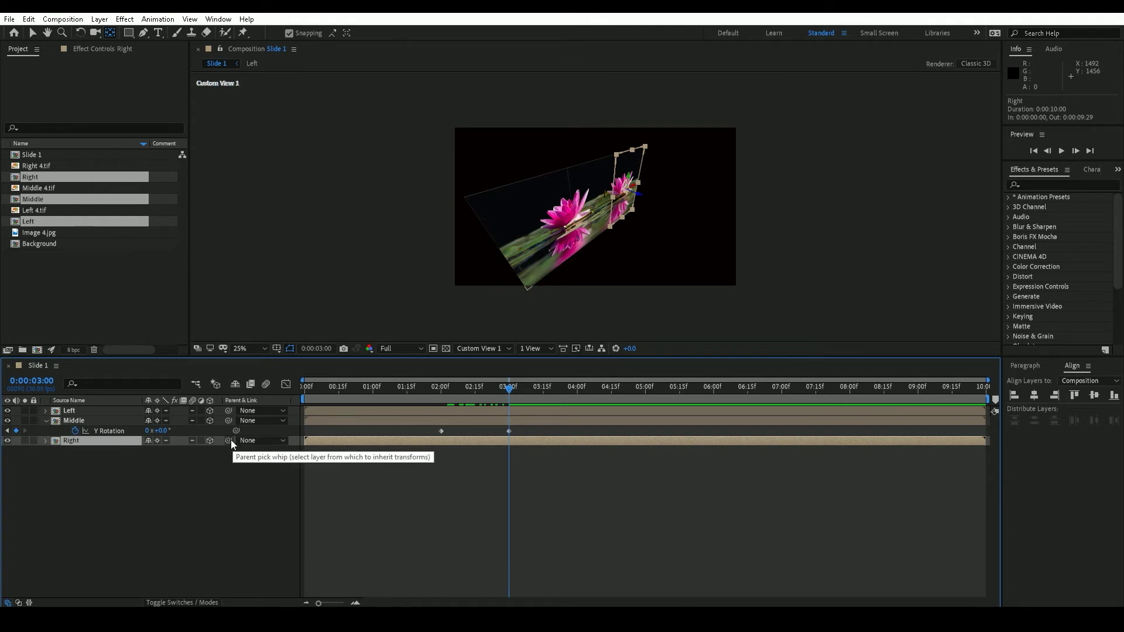
left_click_drag(229, 440, 124, 423)
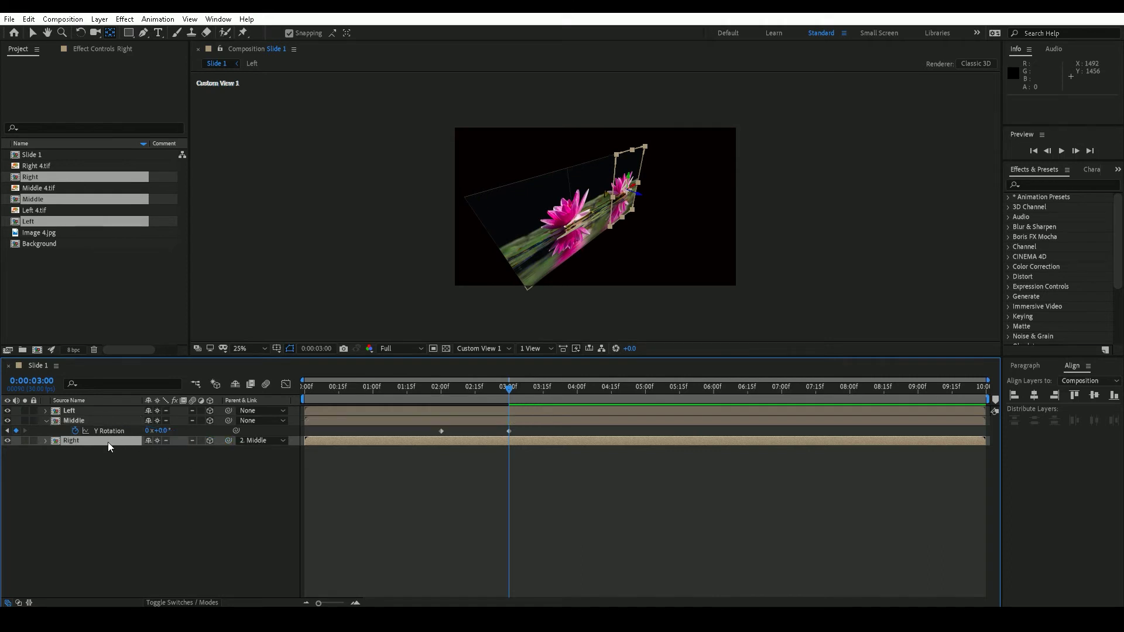
Reveal the Right layer's rotation properties and turn on Y Rotation keyframing at 0:00:03:00.
key("r")
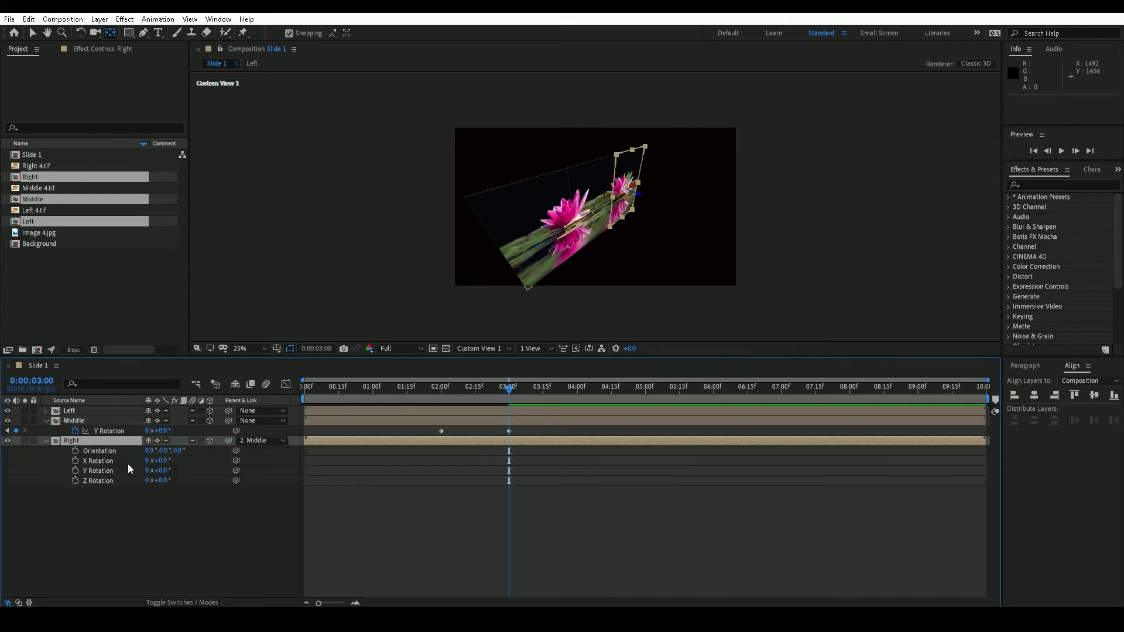
left_click(76, 471)
left_click(169, 474)
type("180")
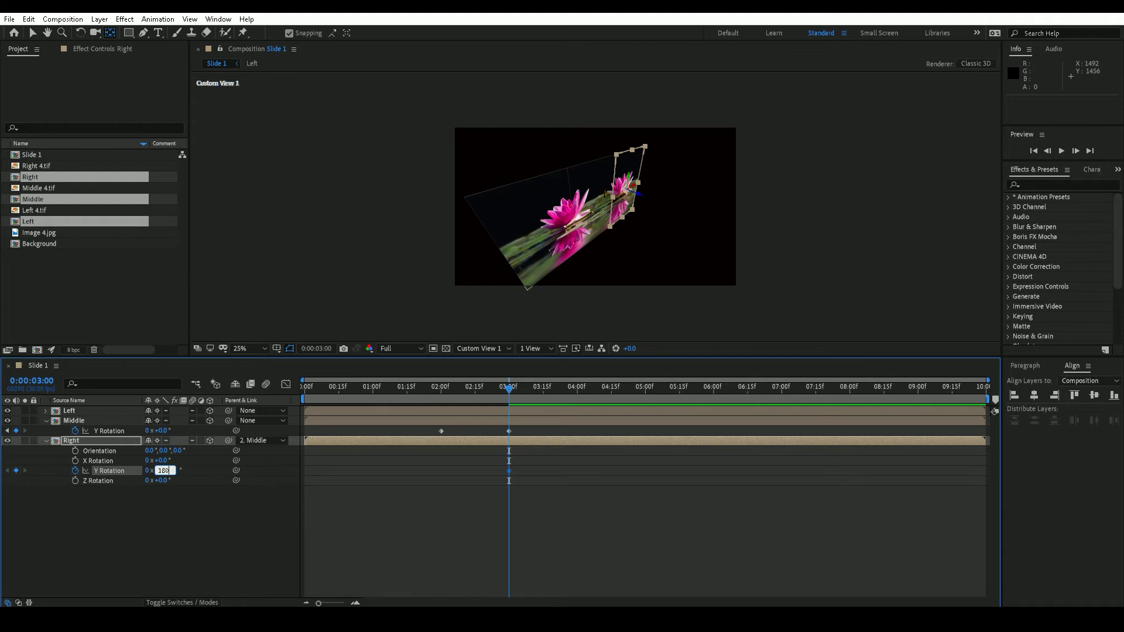
key("Return")
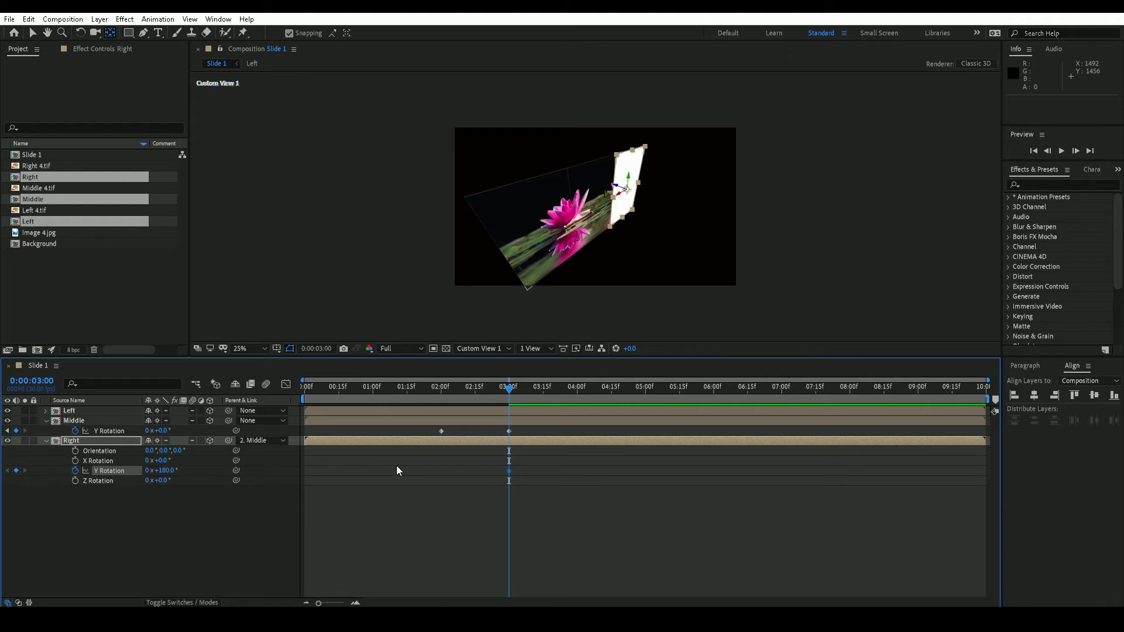
key("ctrl+z")
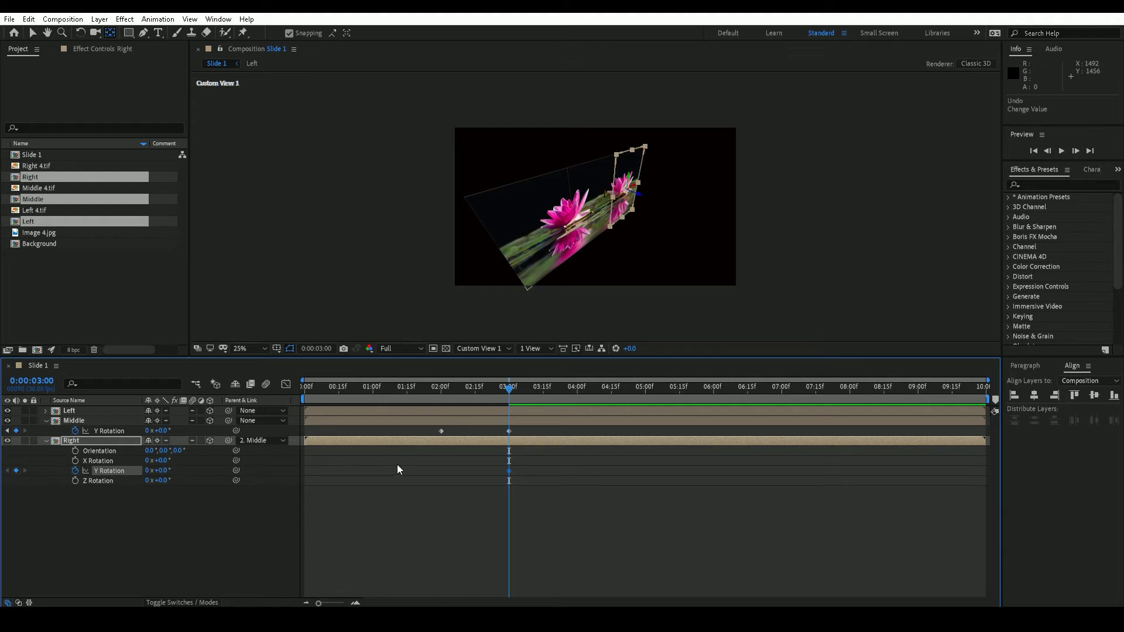
In the Active Camera view, move the Right layer's anchor point to its left edge.
left_click(481, 349)
left_click(481, 360)
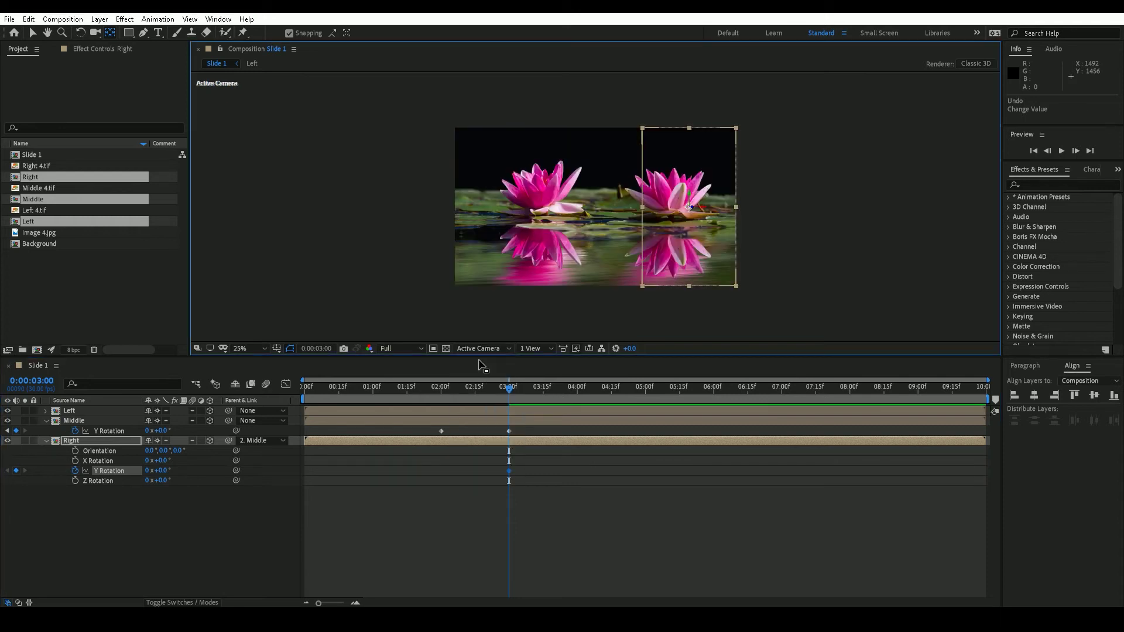
left_click(149, 502)
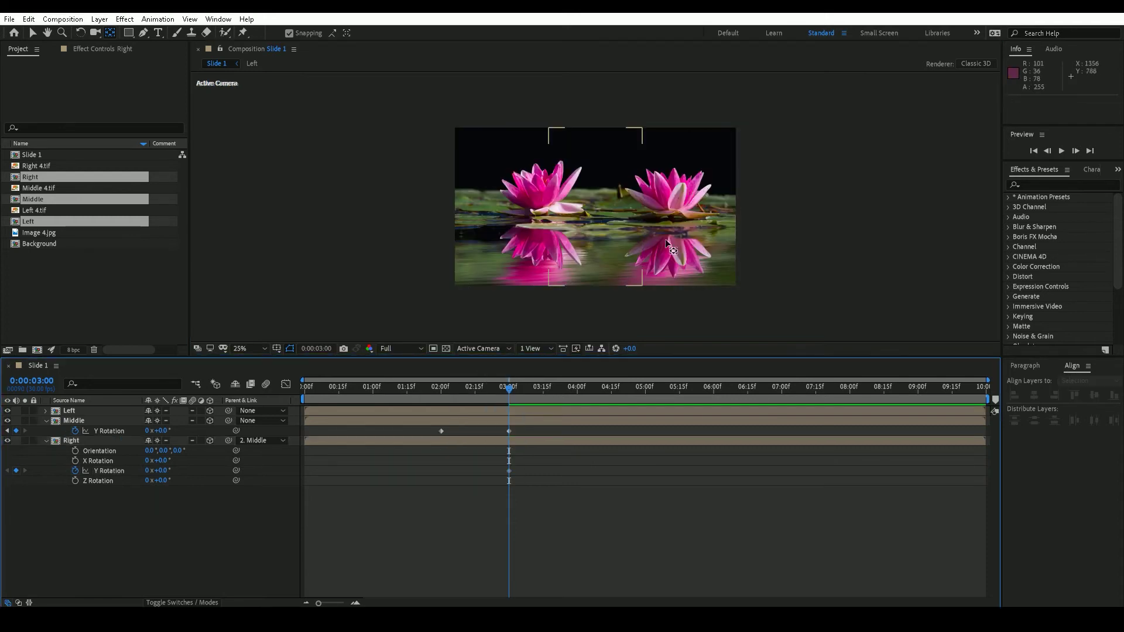
left_click(702, 229)
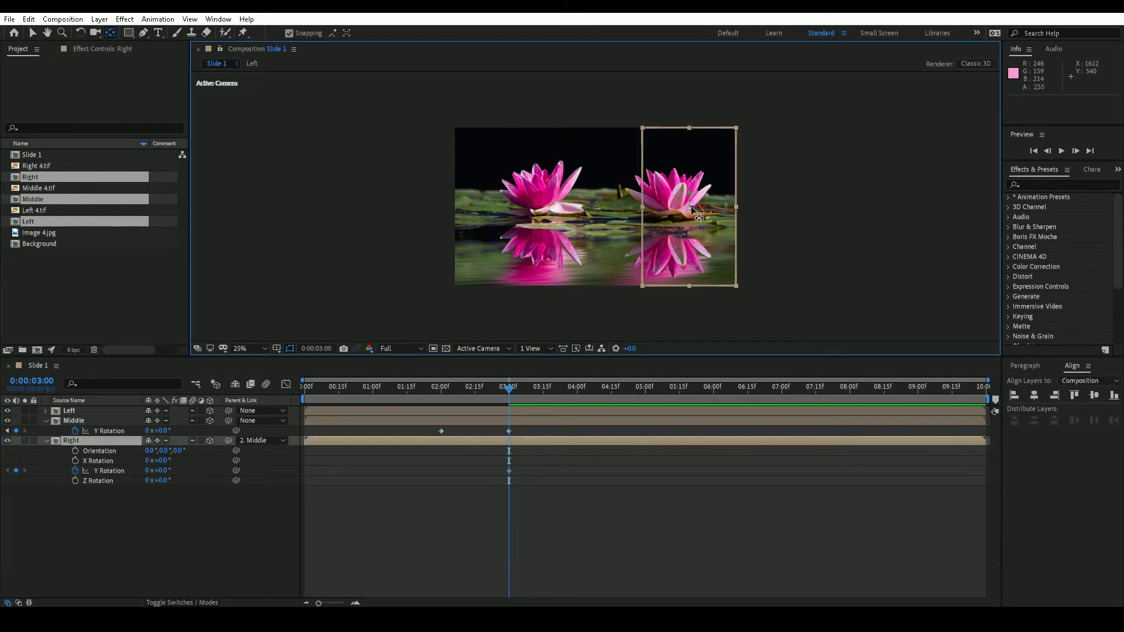
left_click_drag(691, 206, 643, 206)
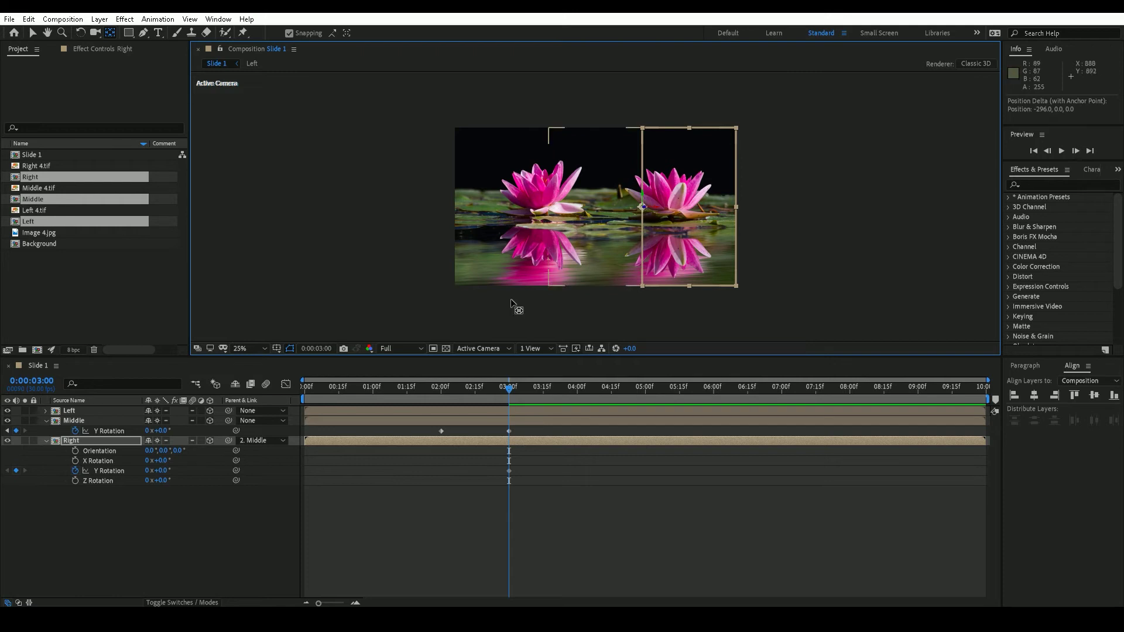
left_click(149, 504)
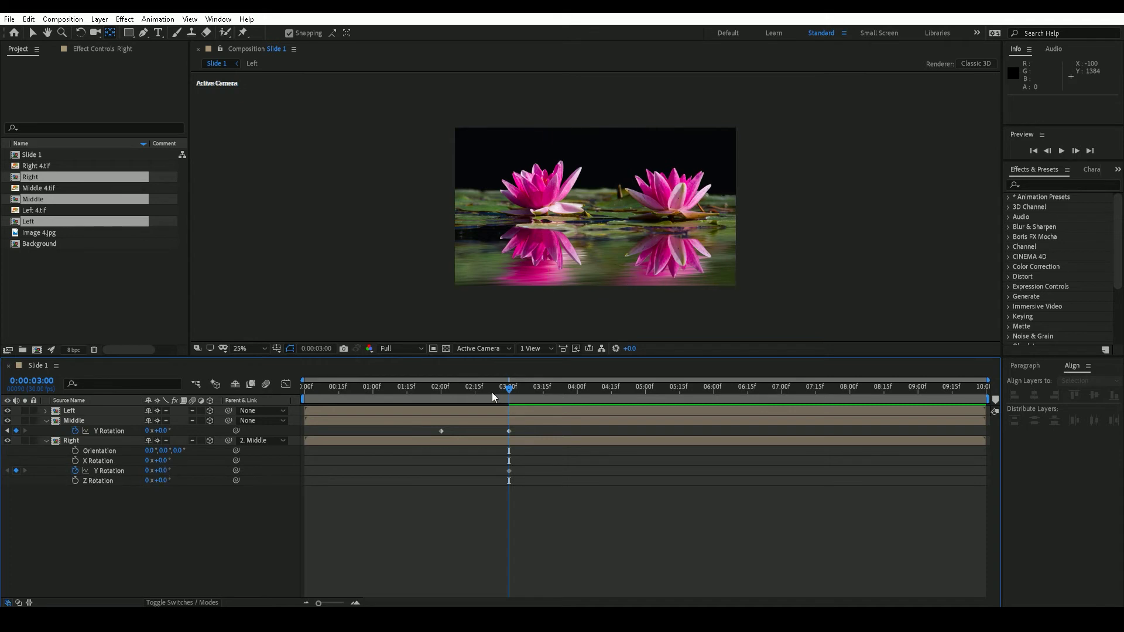
Keyframe the Right layer's Y Rotation at 180° at 0:00:03:00 and 0° at 0:00:04:00.
left_click(160, 470)
type("180")
key("Return")
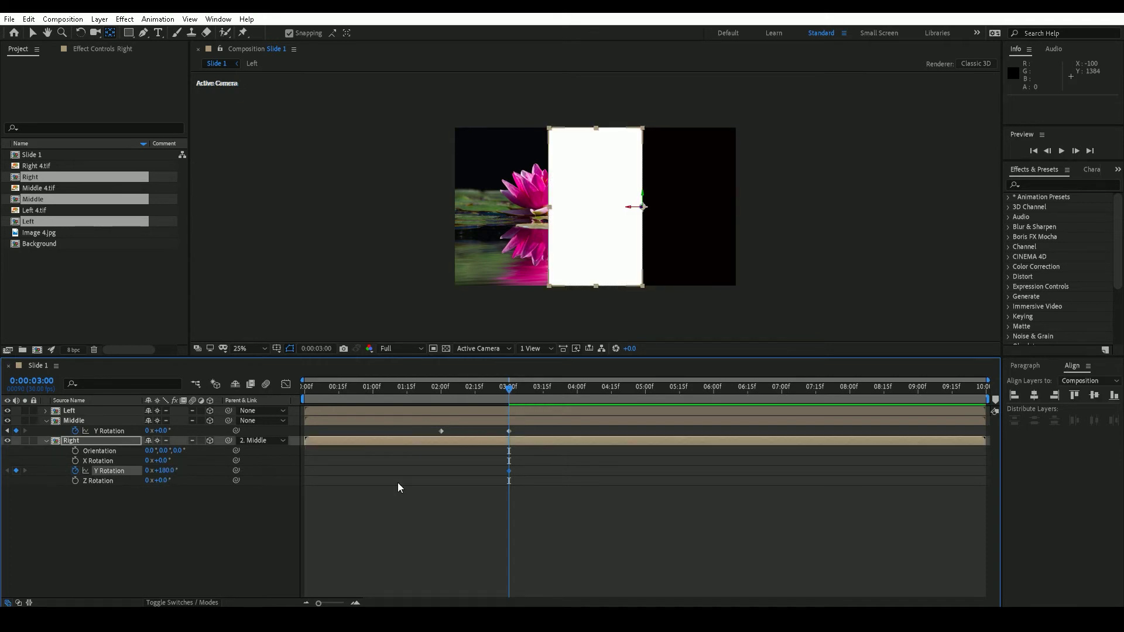
left_click(578, 394)
left_click(167, 471)
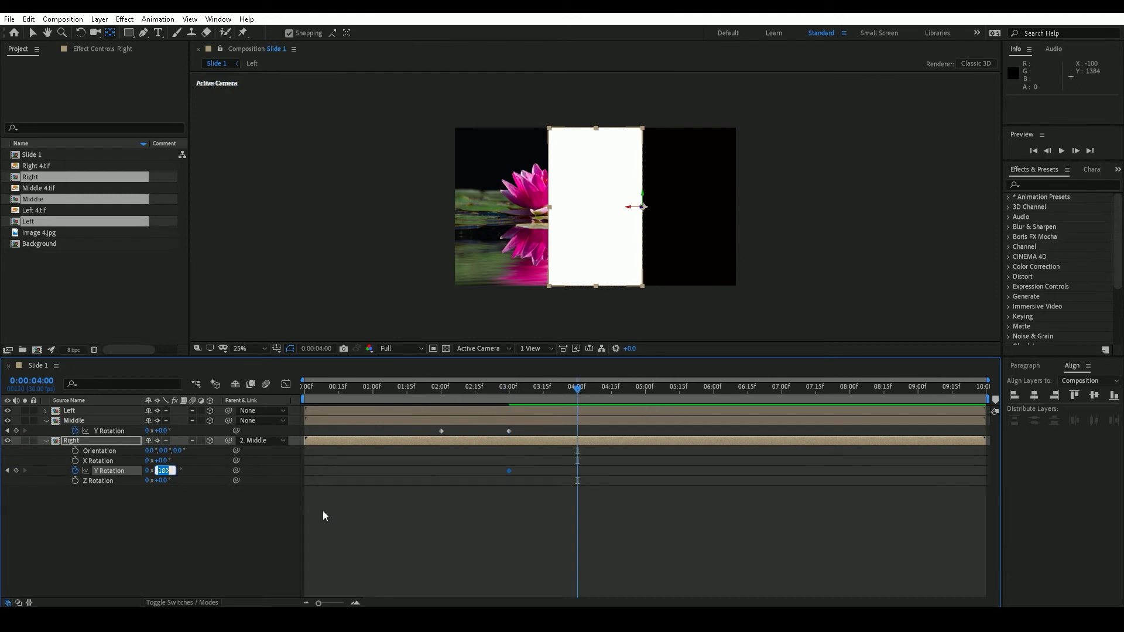
type("0")
key("Return")
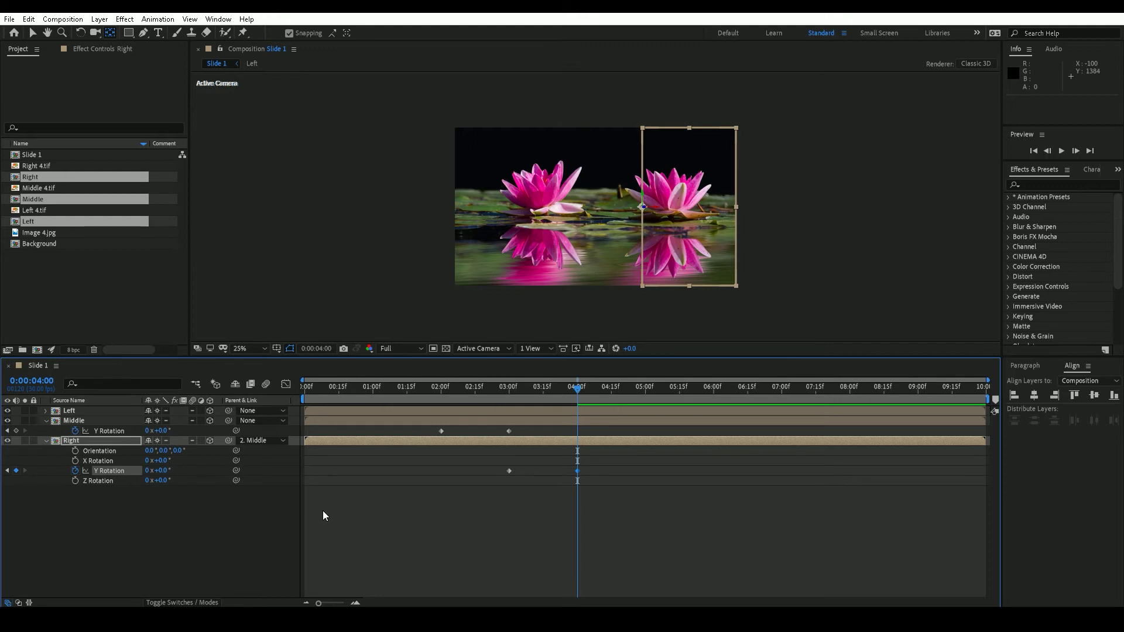
Show only the keyframed properties and apply Easy Ease to all Y Rotation keyframes of the Middle and Right layers.
left_click_drag(126, 527, 117, 406)
key("u")
key("u")
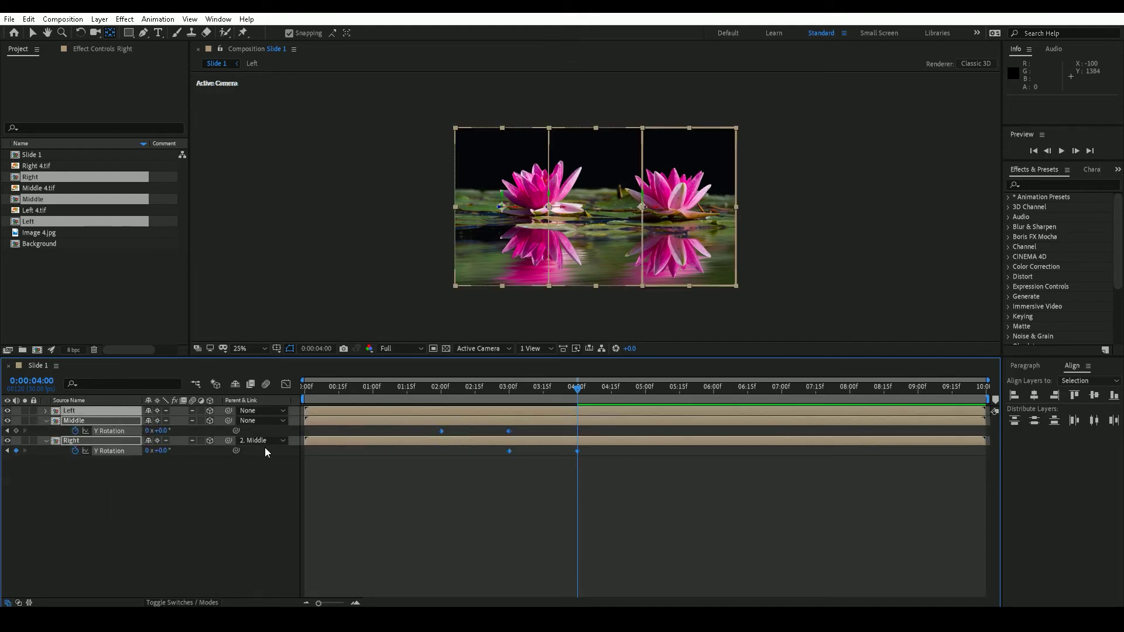
left_click_drag(615, 430, 444, 458)
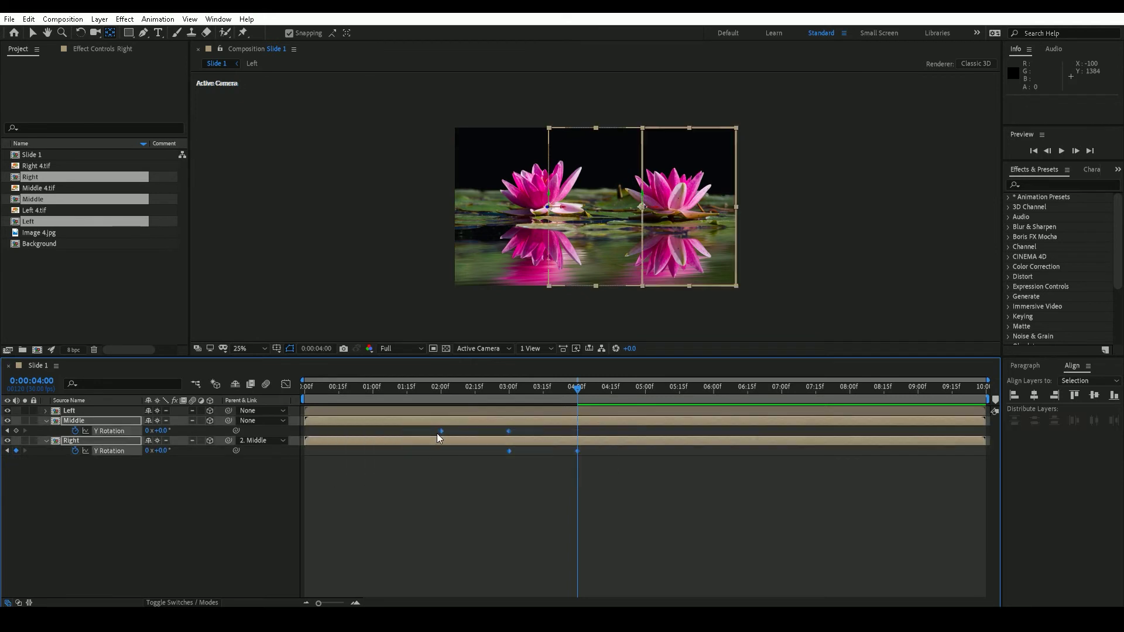
right_click(440, 430)
mouse_move(504, 574)
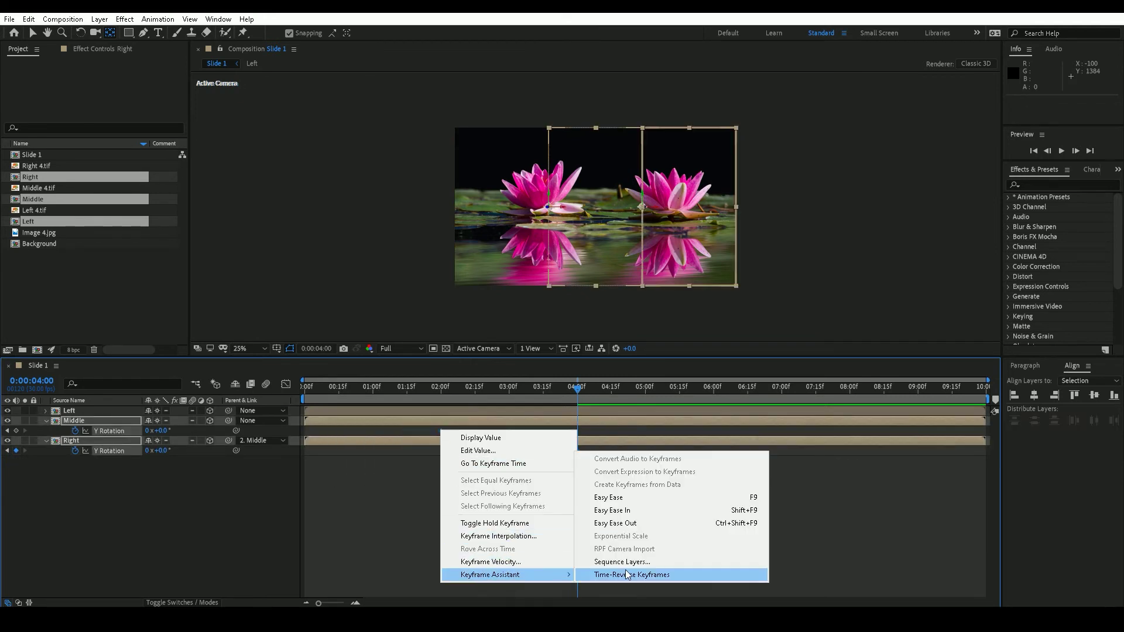
left_click(623, 498)
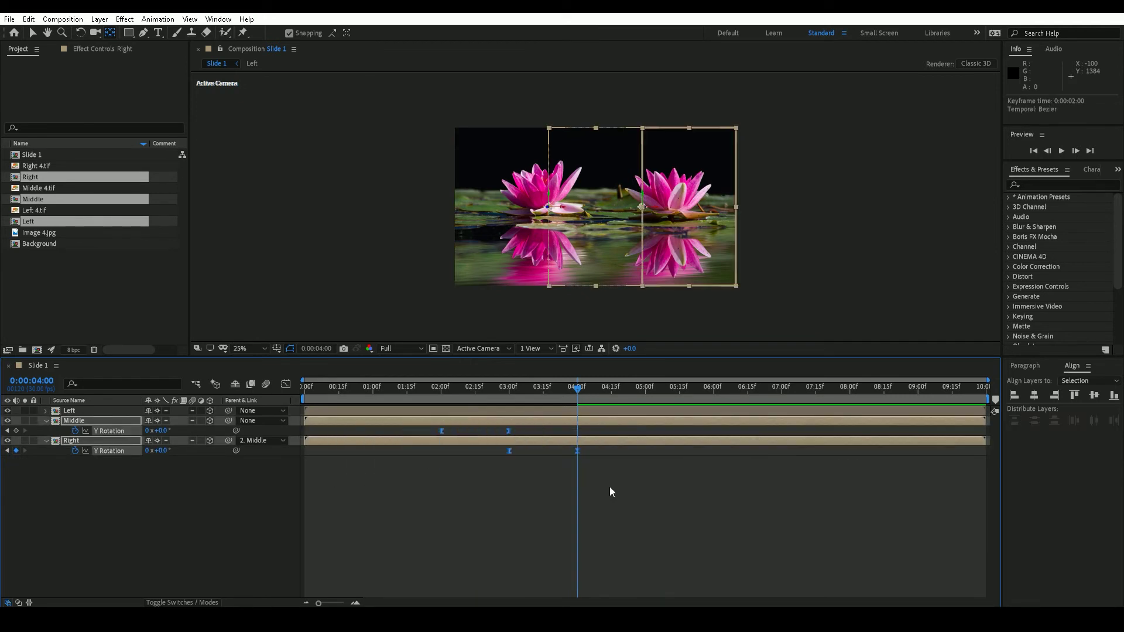
Check the speed curves of the eased Y Rotation keyframes in the Graph Editor.
left_click(286, 384)
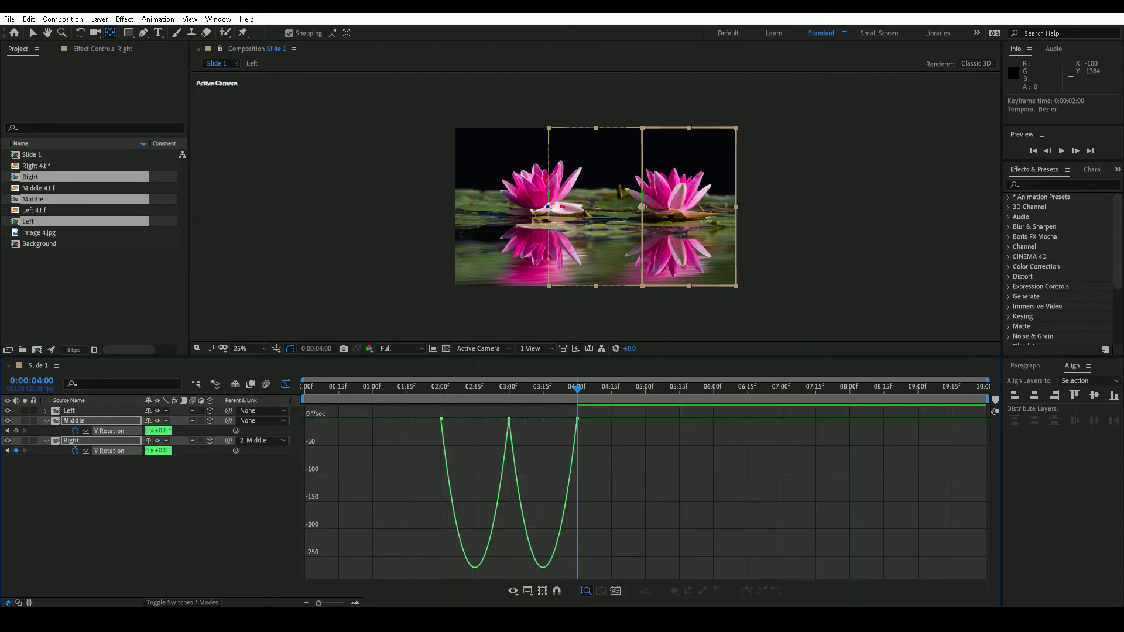
left_click_drag(546, 429, 480, 418)
left_click(286, 384)
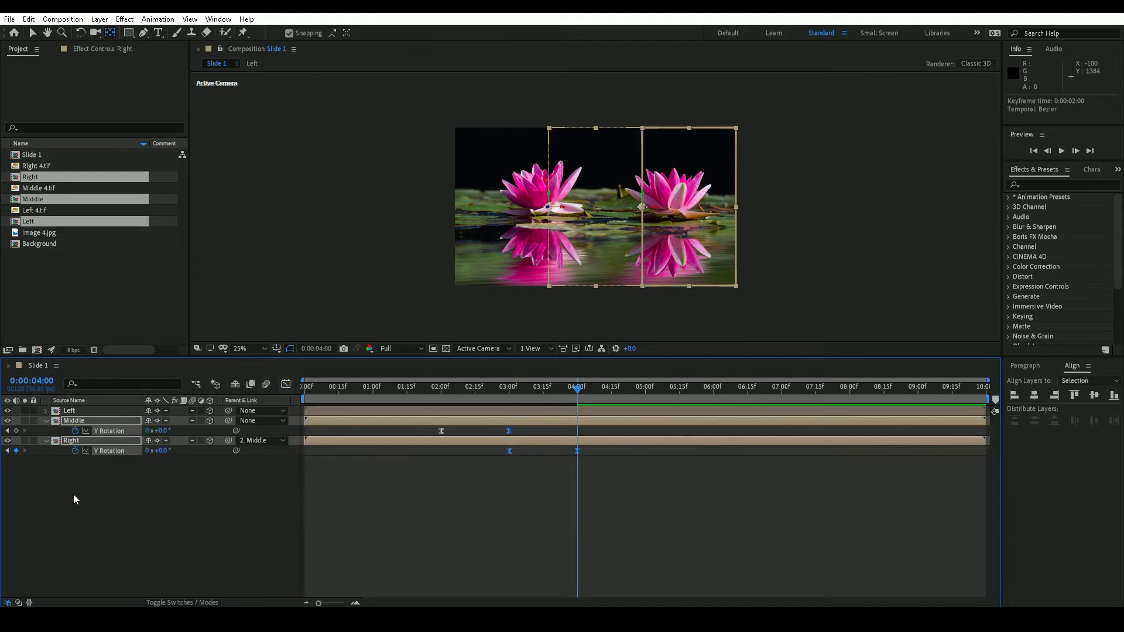
Collapse the properties of the Left, Middle and Right layers and deselect them.
left_click(82, 412, "shift")
key("u")
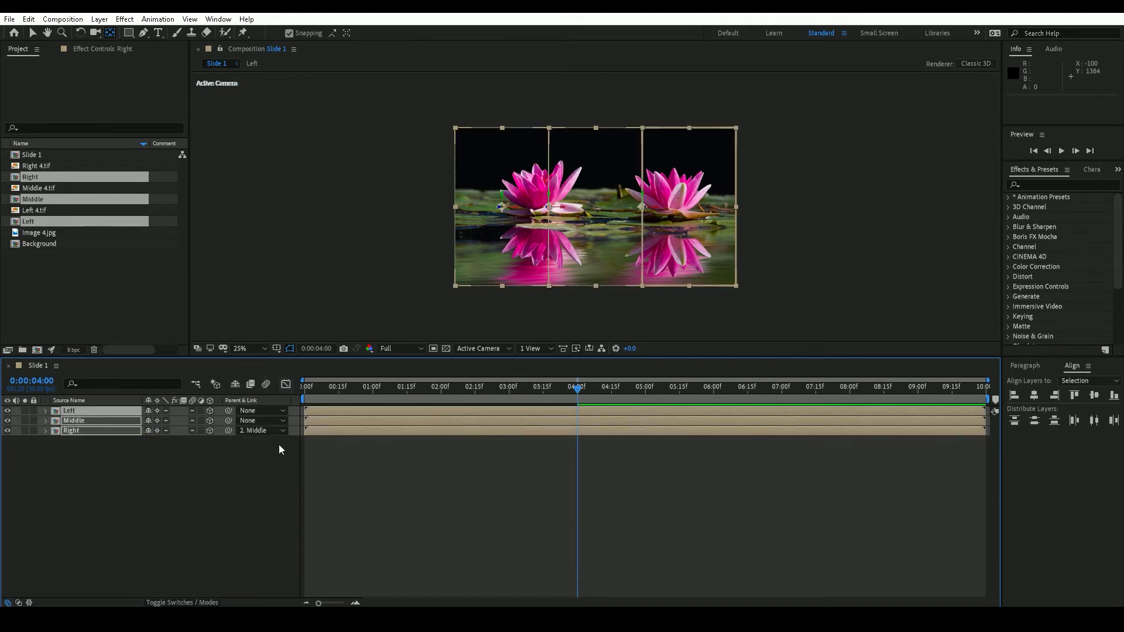
left_click(120, 479)
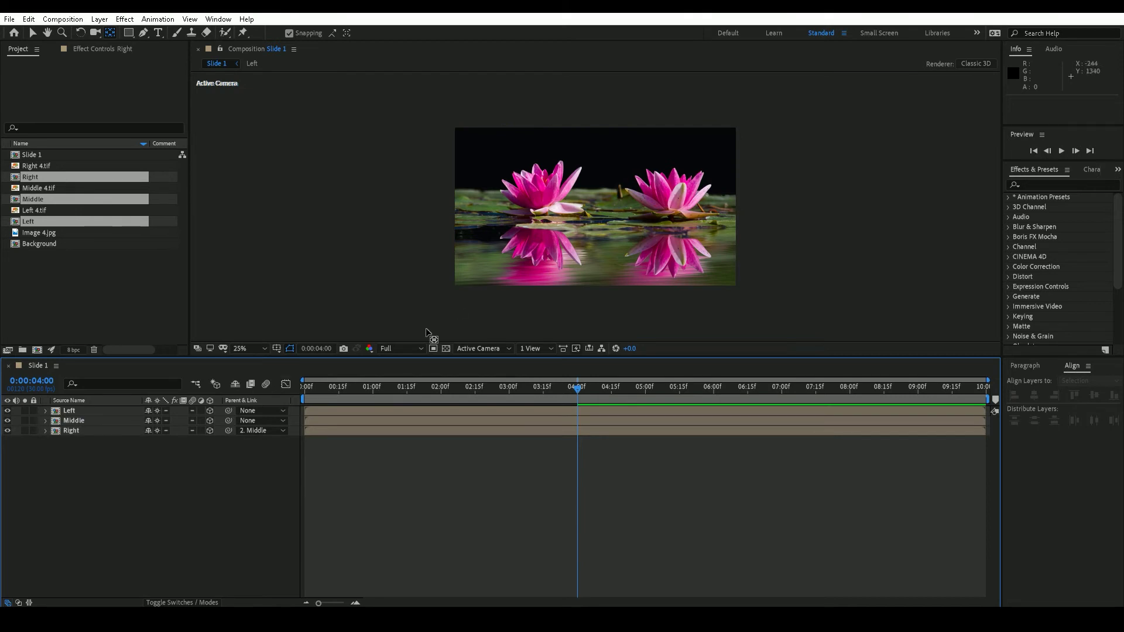
Look at the panels in Custom View 2, play the unfolding animation from the start in Custom View 3, and return to Active Camera.
left_click(479, 349)
left_click(479, 468)
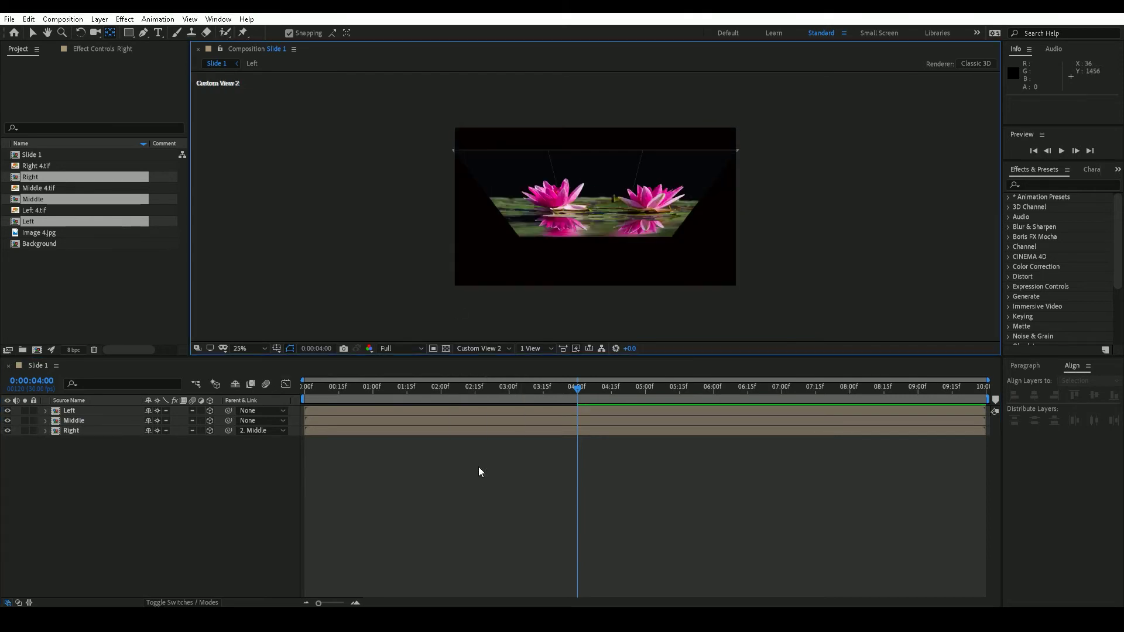
left_click(499, 349)
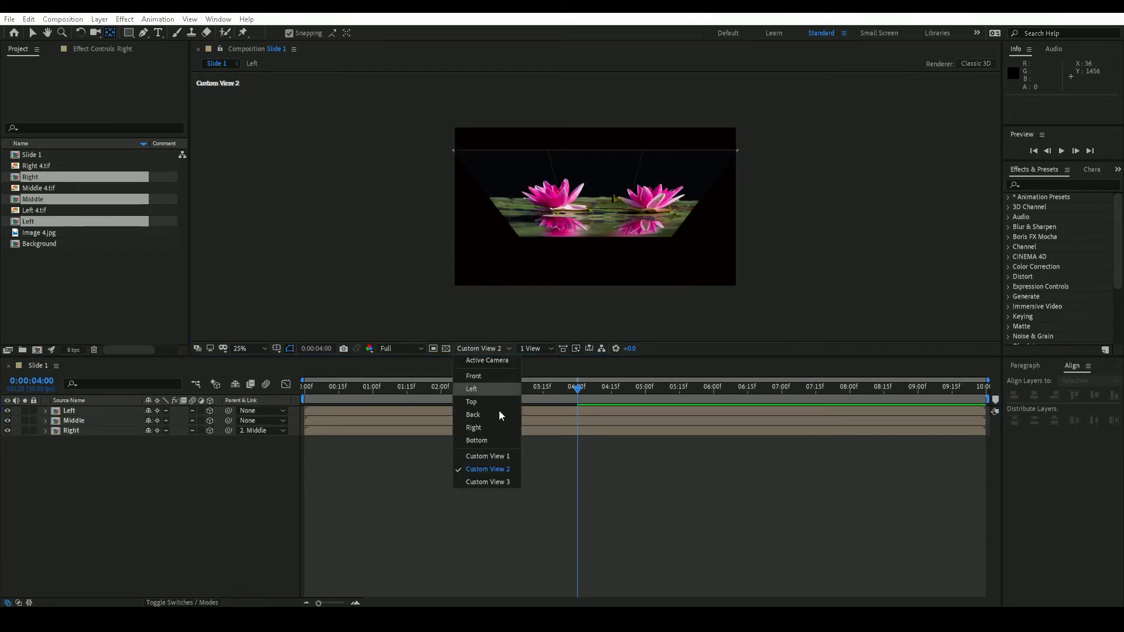
left_click(499, 481)
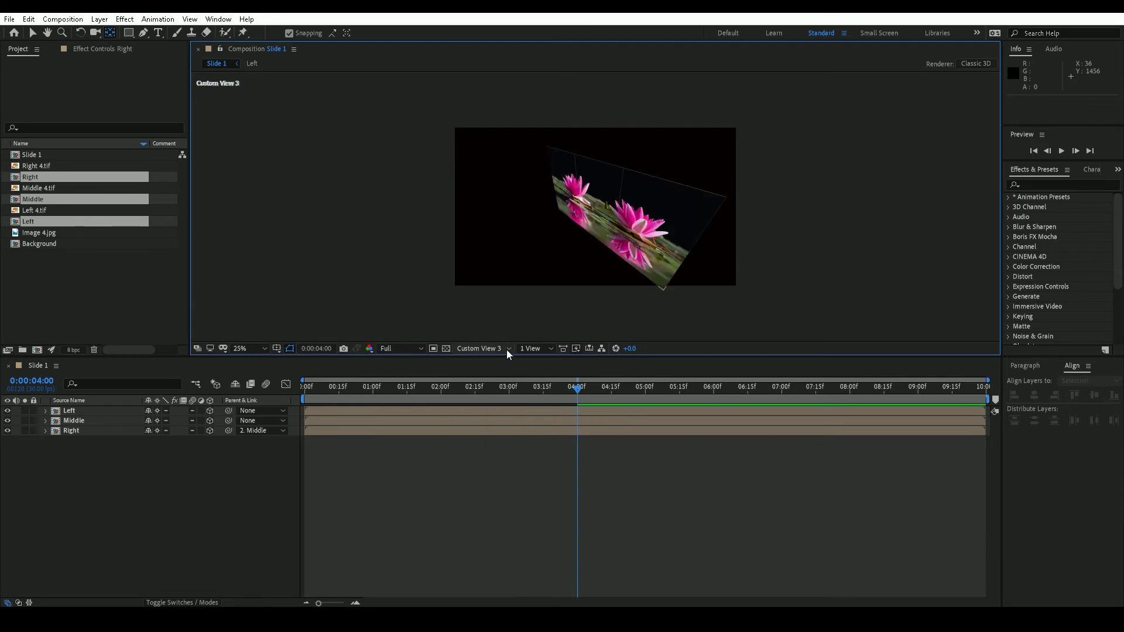
left_click(1034, 151)
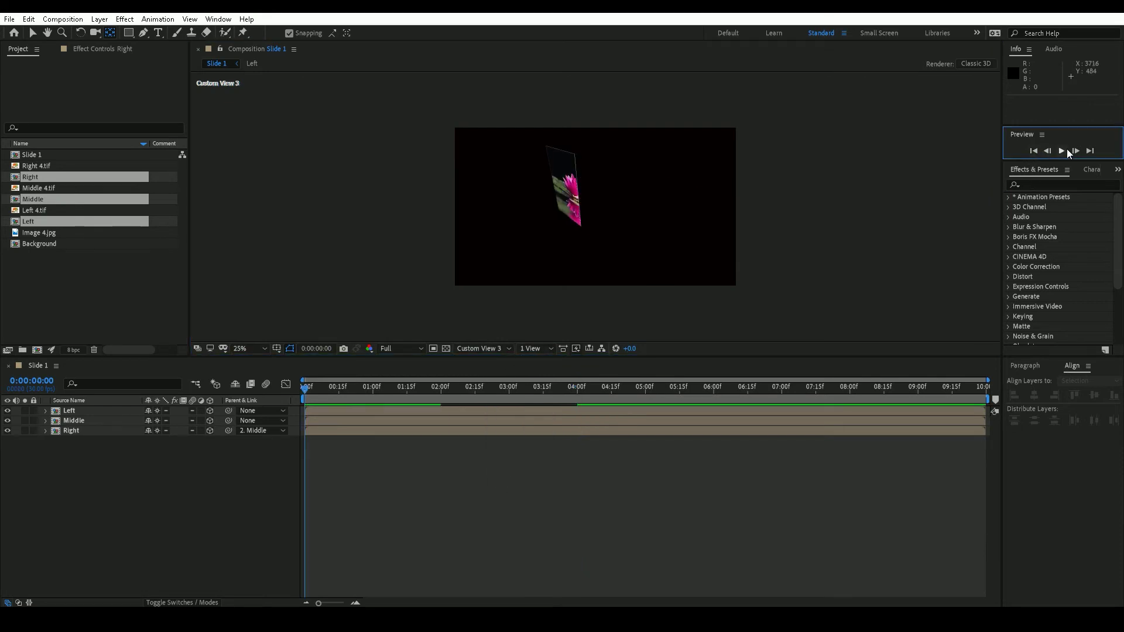
left_click(1062, 151)
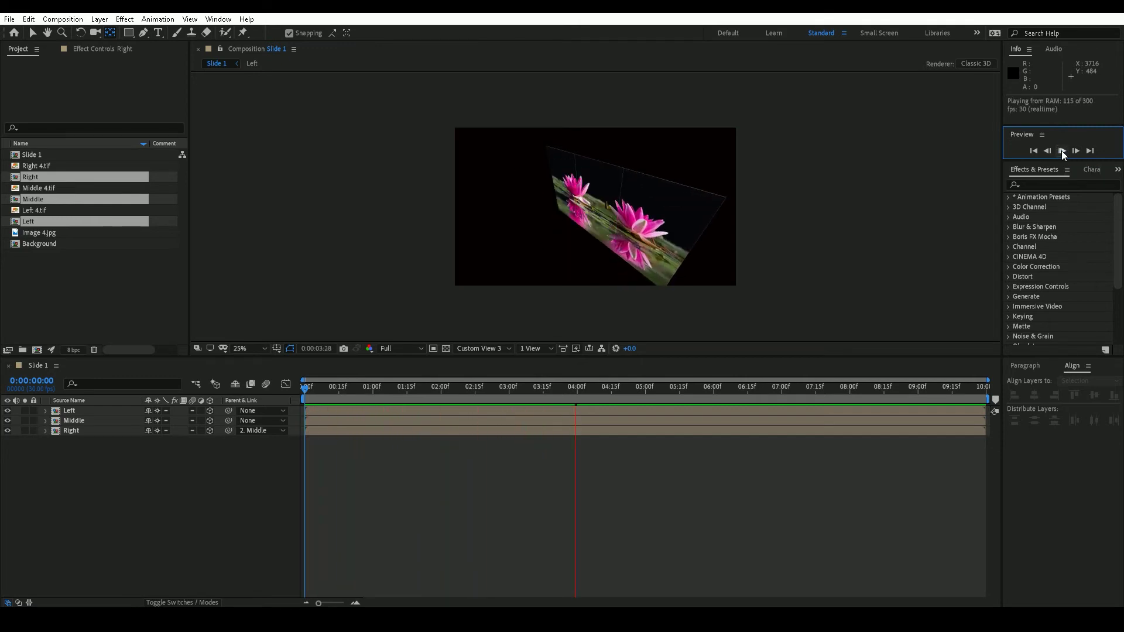
left_click(1062, 151)
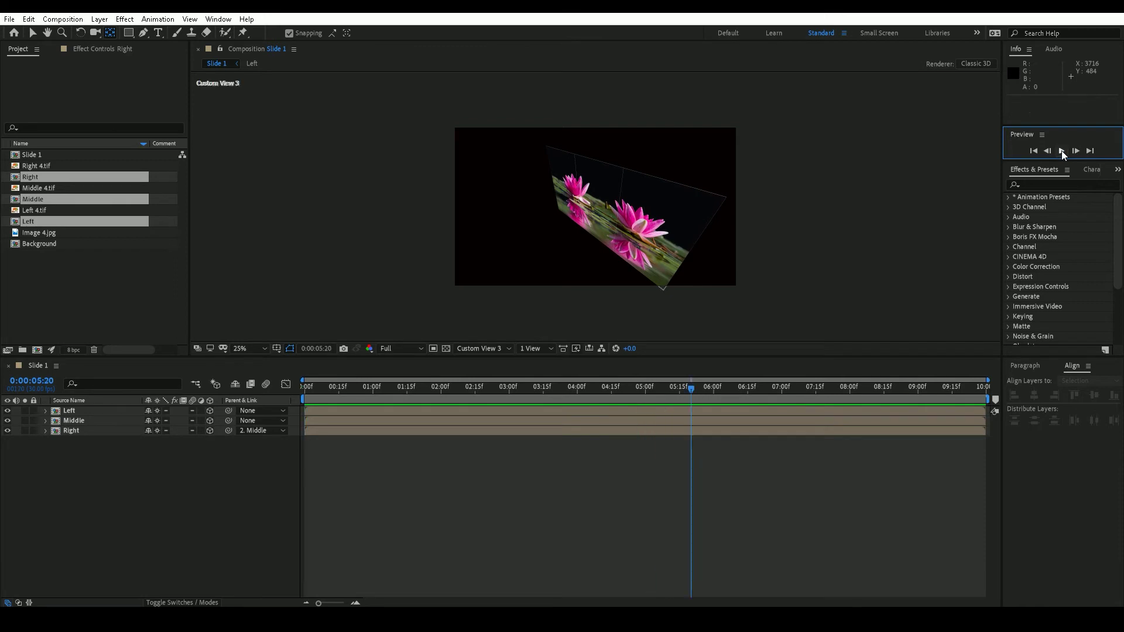
left_click(1034, 152)
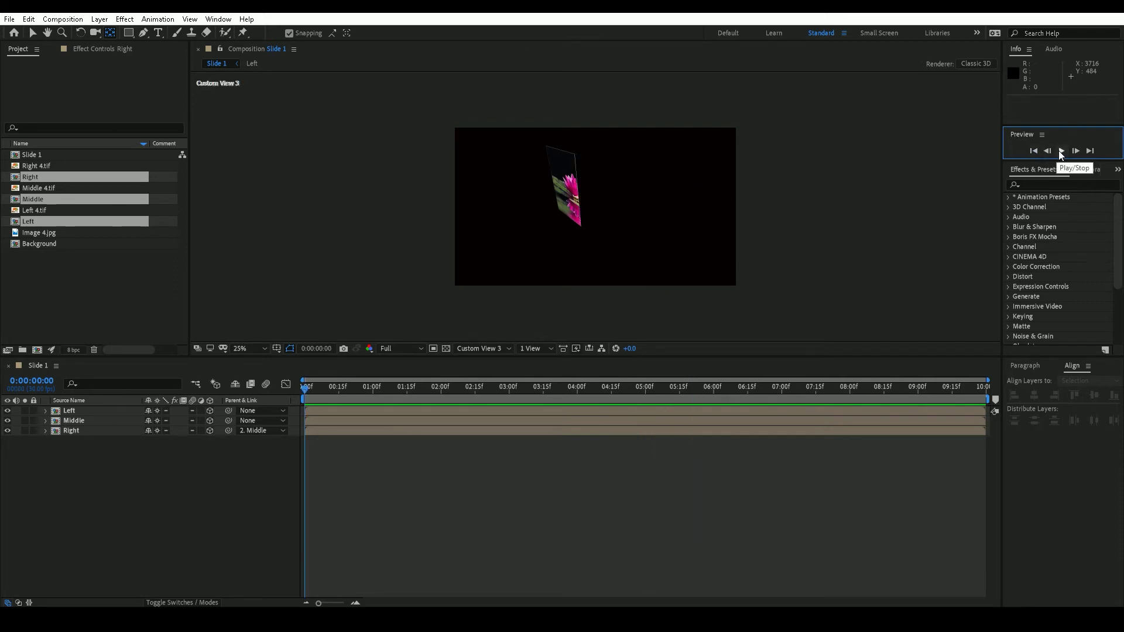
left_click(1060, 151)
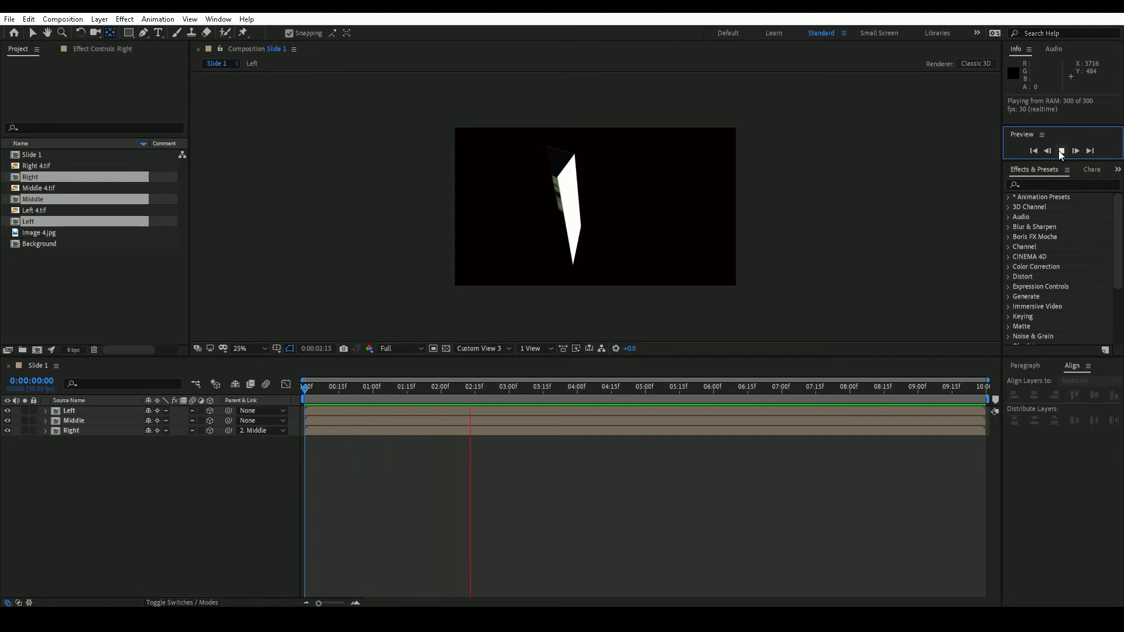
left_click(1058, 149)
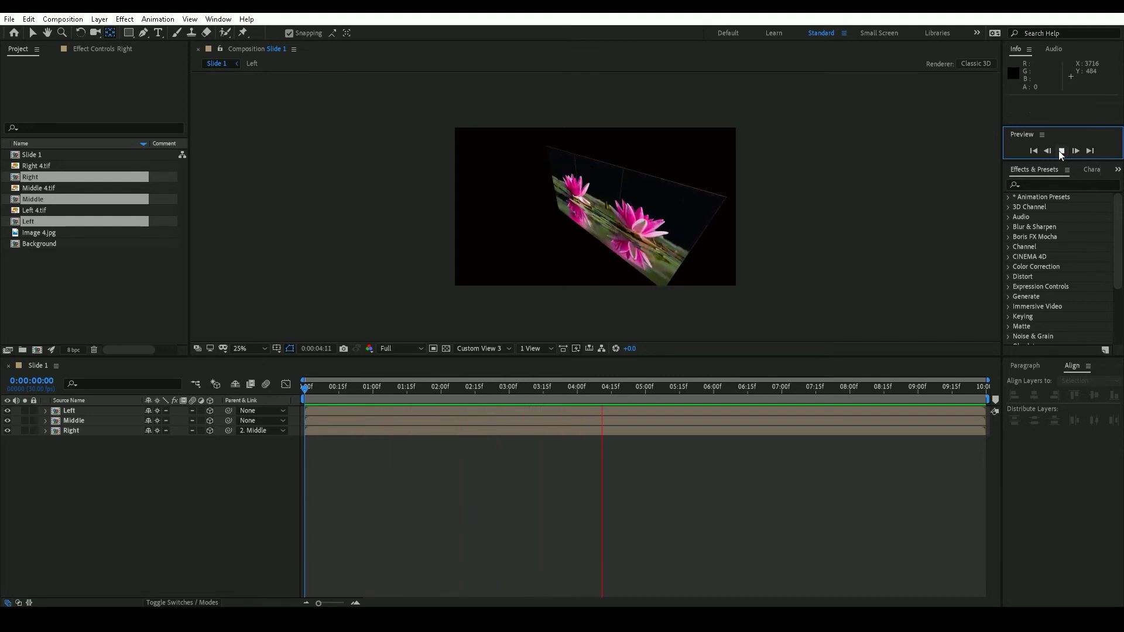
left_click(474, 348)
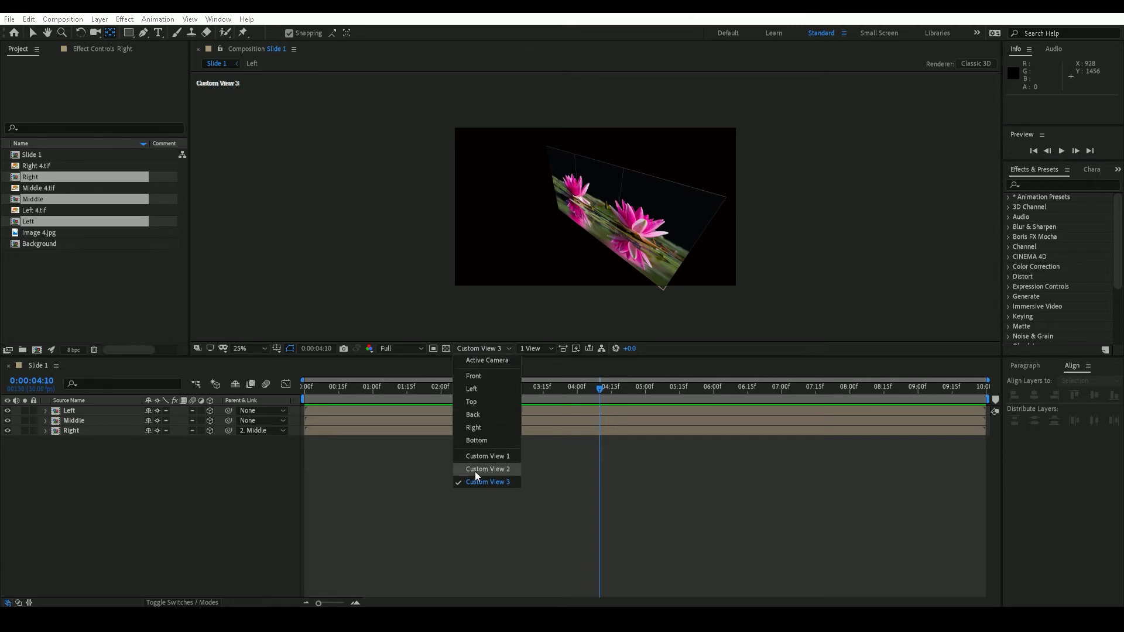
left_click(487, 361)
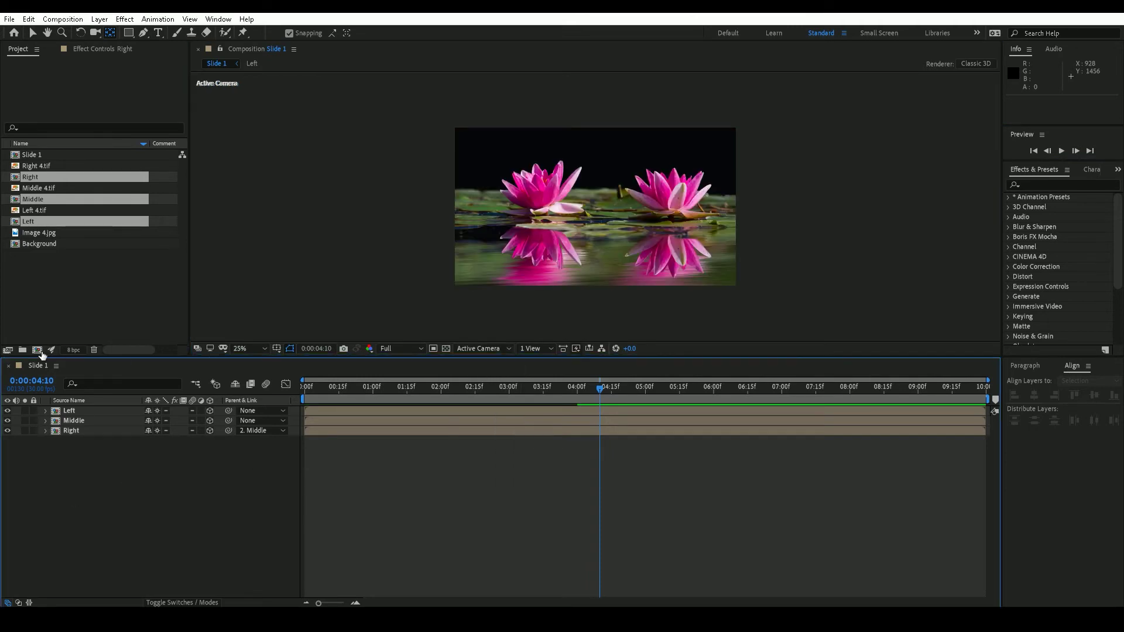
Create a new 1920 x 1080 composition named Main Trifold, 30 fps and 0:00:10:00 long.
left_click(69, 291)
left_click(37, 349)
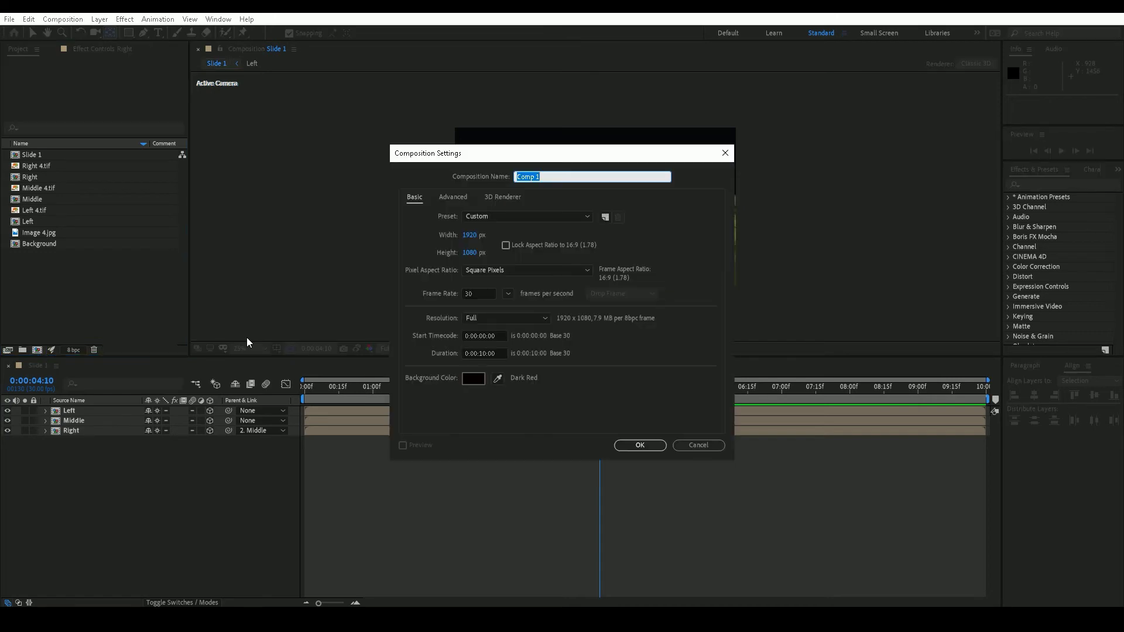
type("Main Trifold")
key("Return")
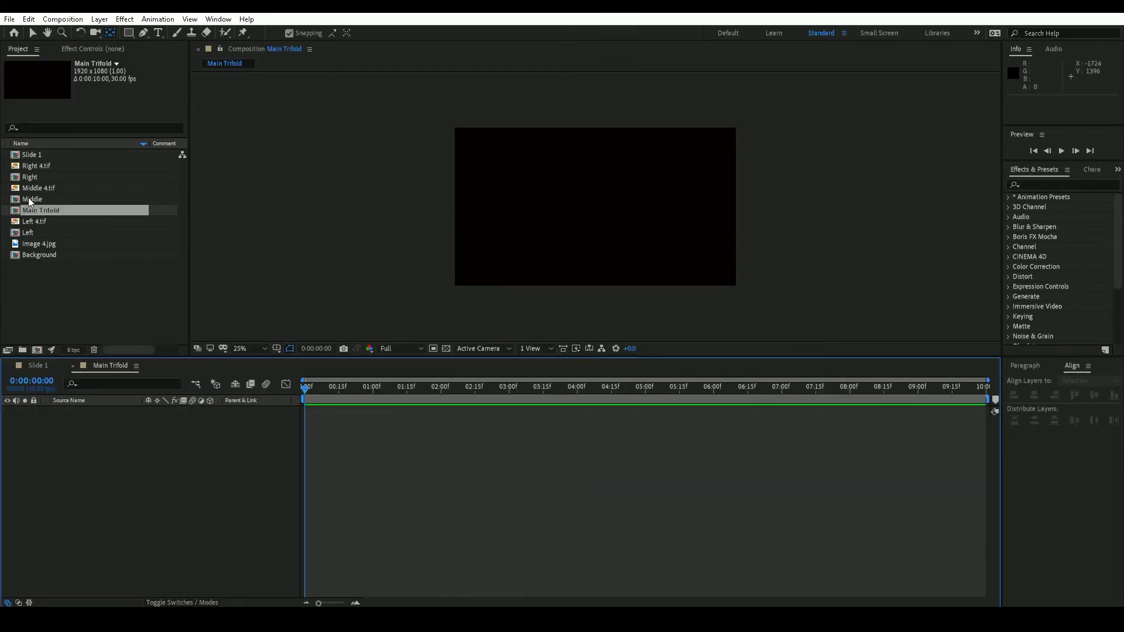
Add the Slide 1 composition as a layer in Main Trifold, starting at 0:00:00:00.
left_click(38, 366)
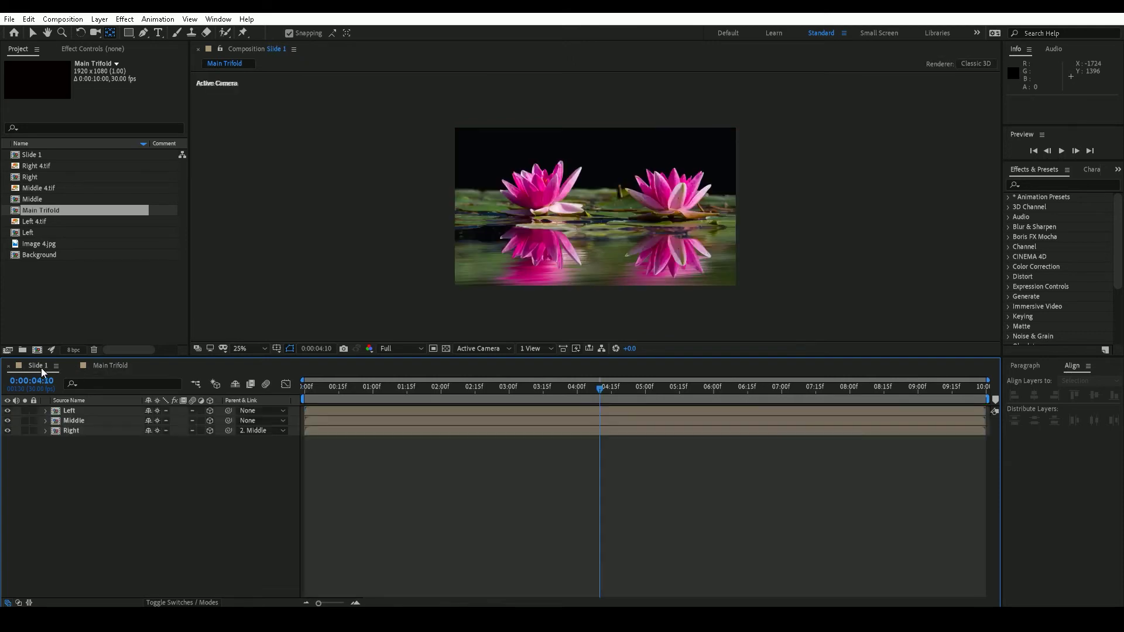
left_click(109, 366)
left_click(41, 285)
left_click(41, 155)
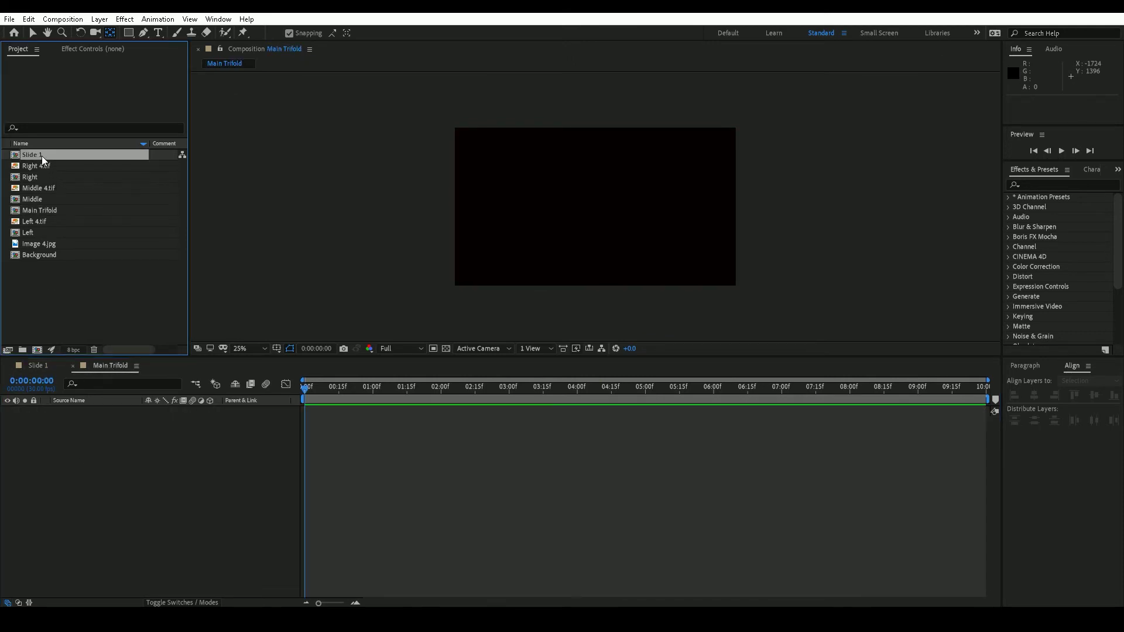
left_click_drag(43, 150, 78, 431)
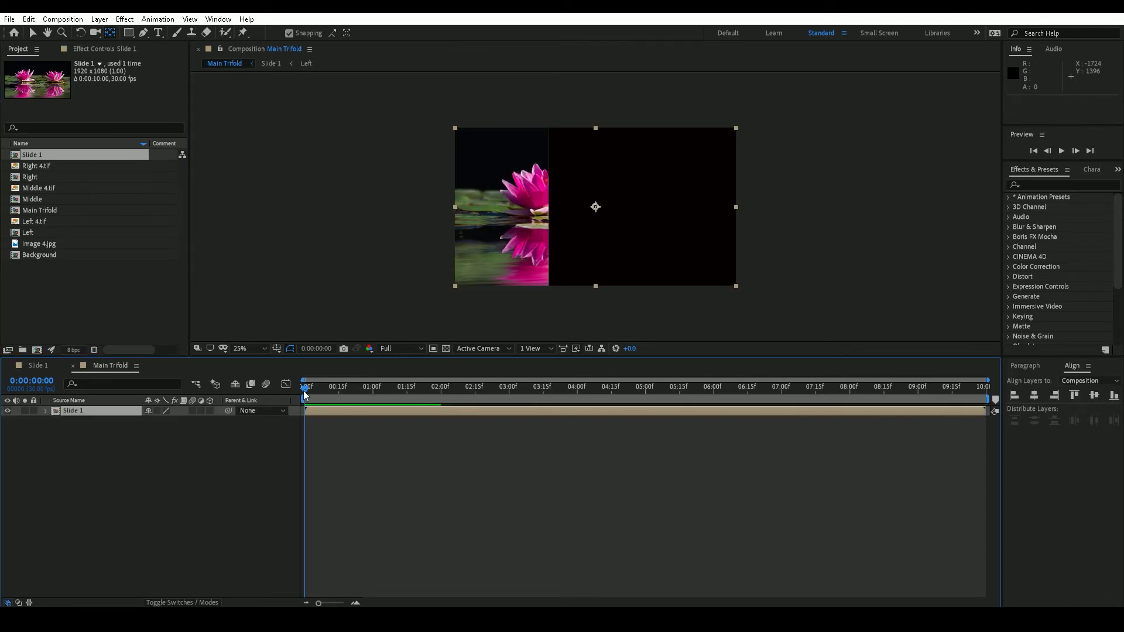
mouse_move(305, 389)
left_mouse_down()
mouse_move(650, 392)
mouse_move(293, 399)
left_mouse_up()
left_click(205, 451)
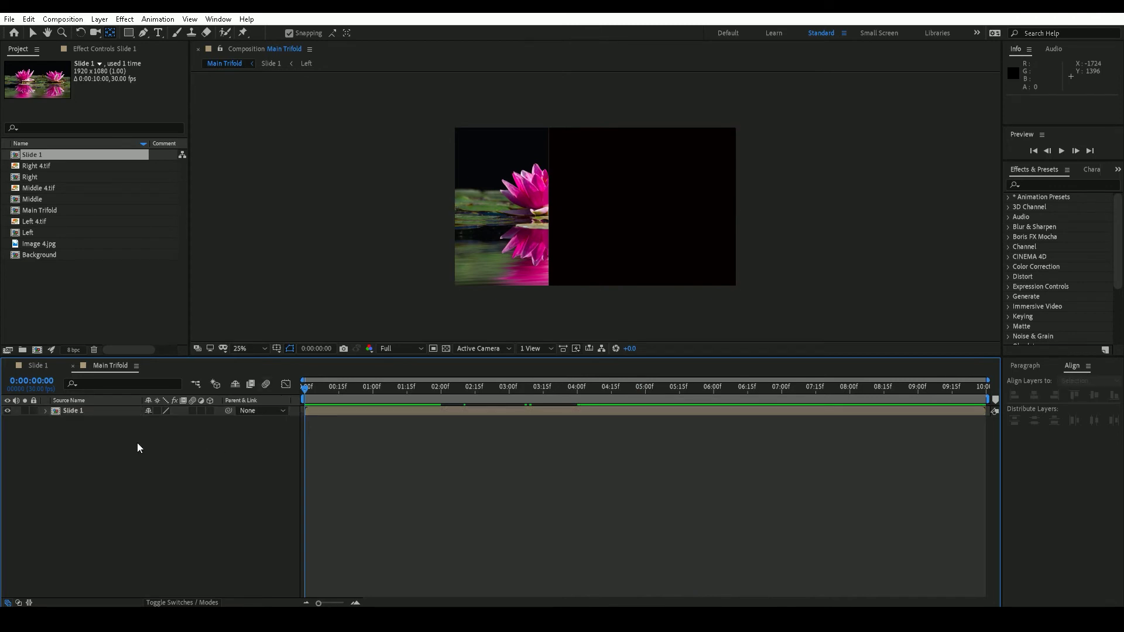
Make the Slide 1 layer in Main Trifold 3D and collapse its transformations.
left_click(100, 412)
left_click(101, 435)
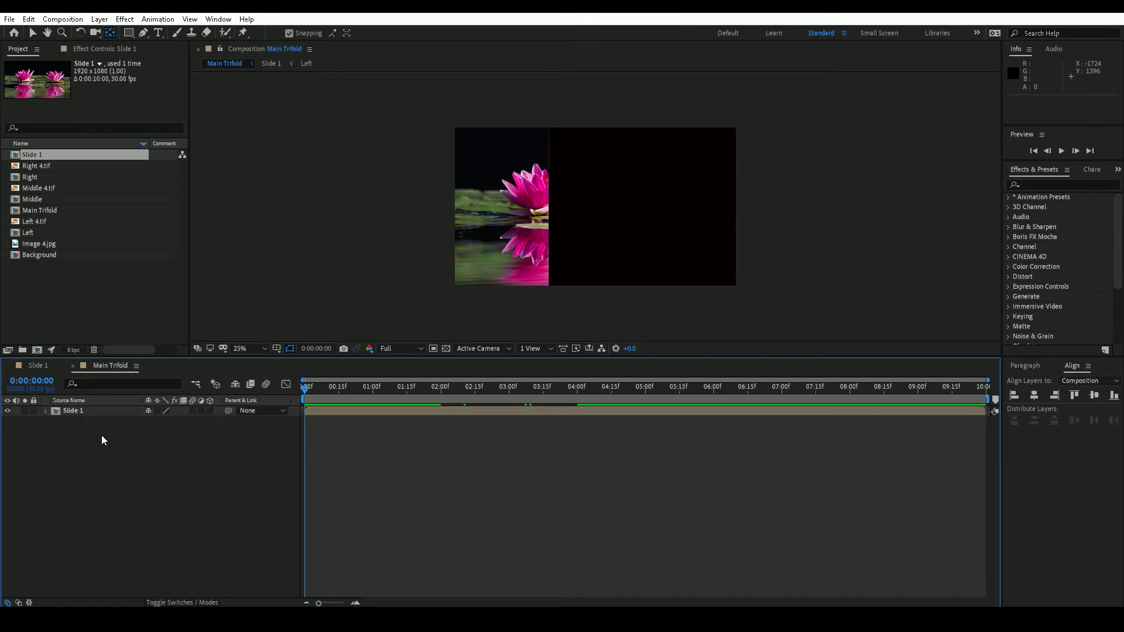
right_click(102, 436)
left_click(86, 440)
left_click(44, 367)
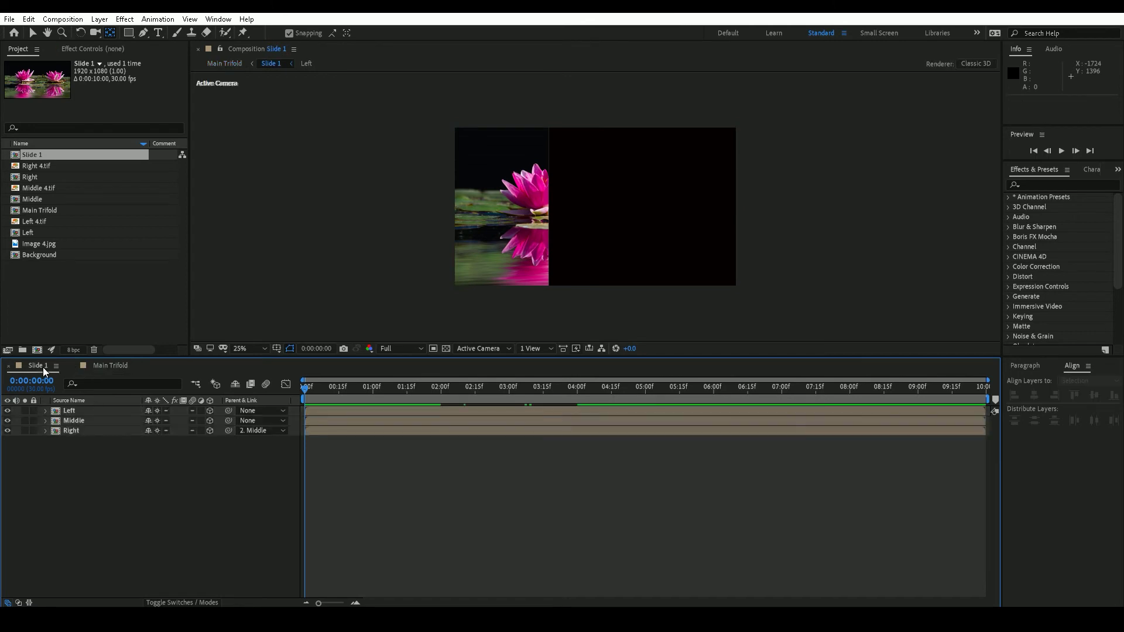
left_click(110, 365)
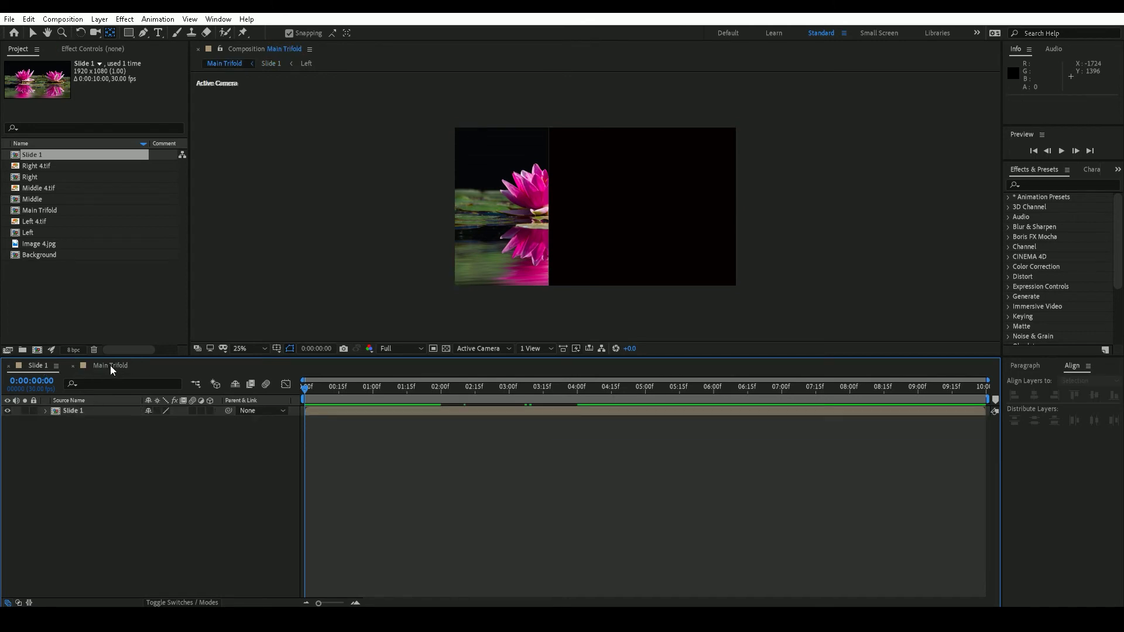
left_click(209, 412)
left_click(157, 411)
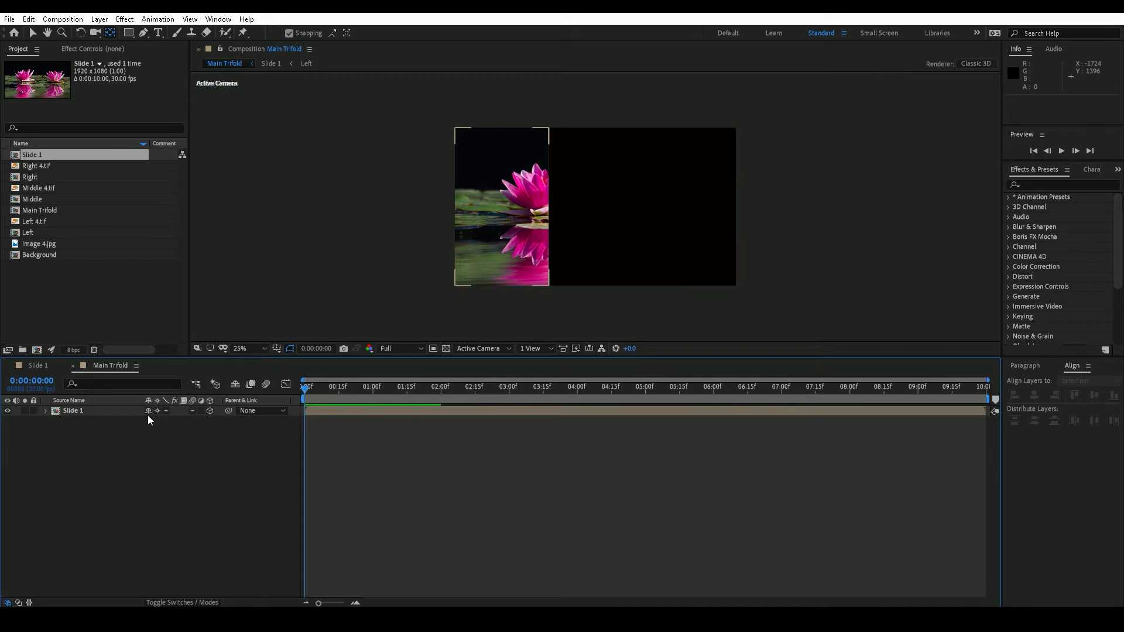
Add a null object to the Main Trifold composition.
right_click(185, 443)
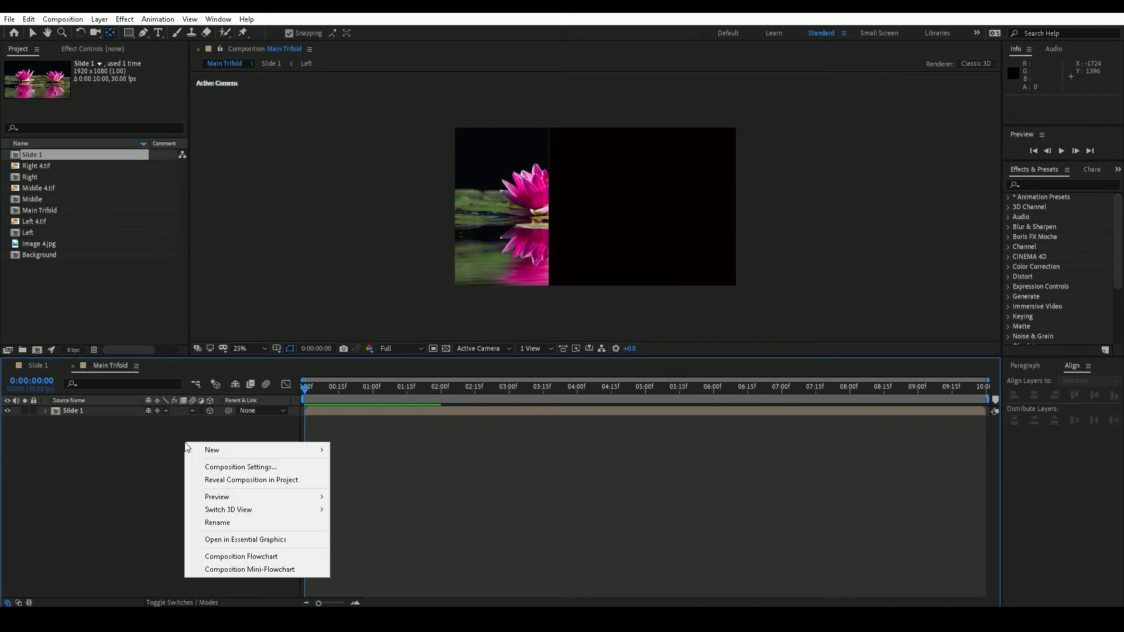
mouse_move(210, 450)
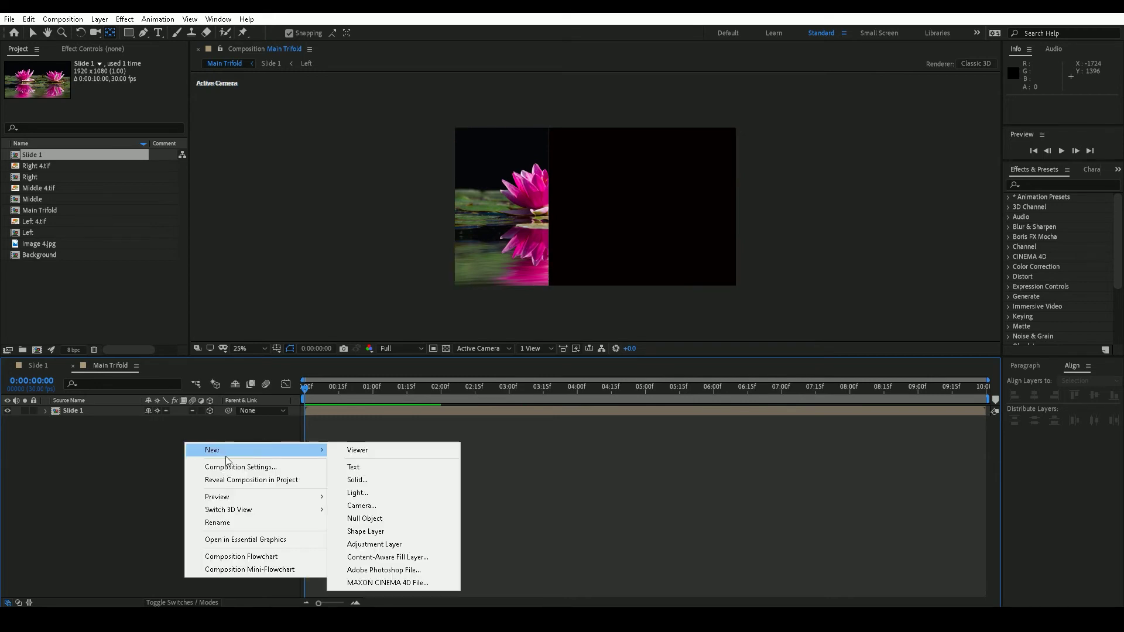
left_click(362, 518)
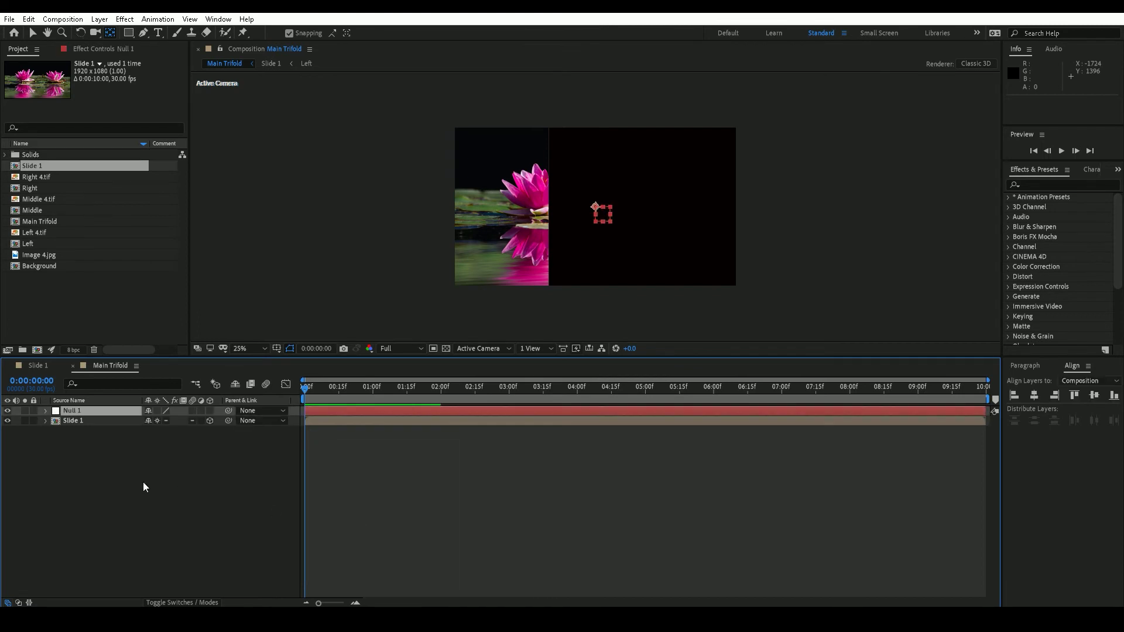
Parent the Slide 1 layer to Null 1 and scale the null to 71%.
key("s")
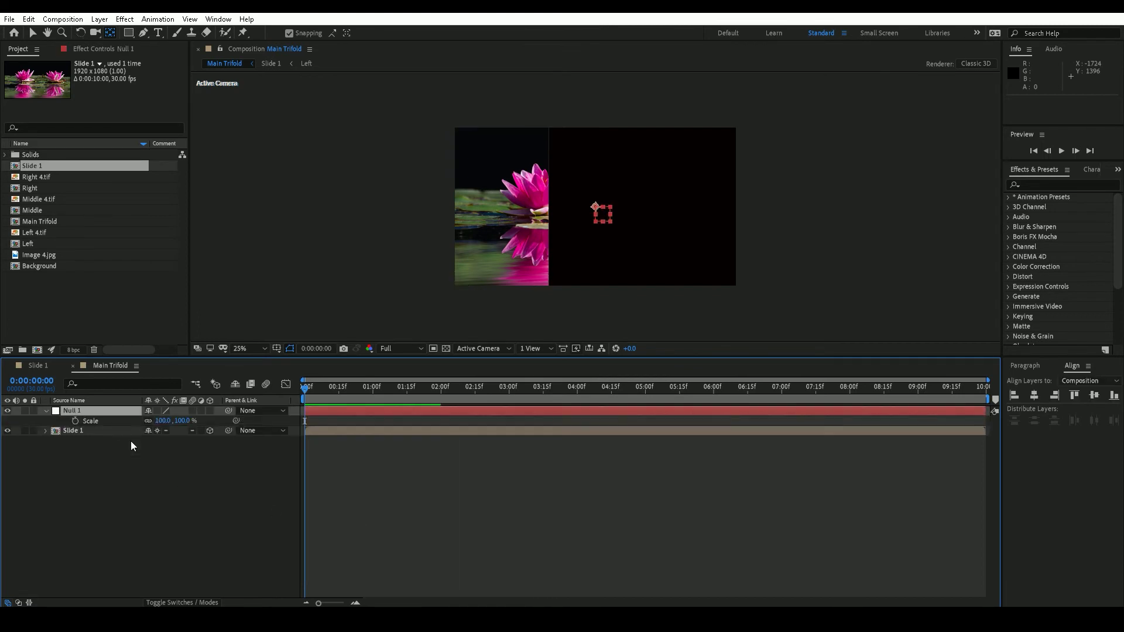
left_click_drag(169, 426, 144, 426)
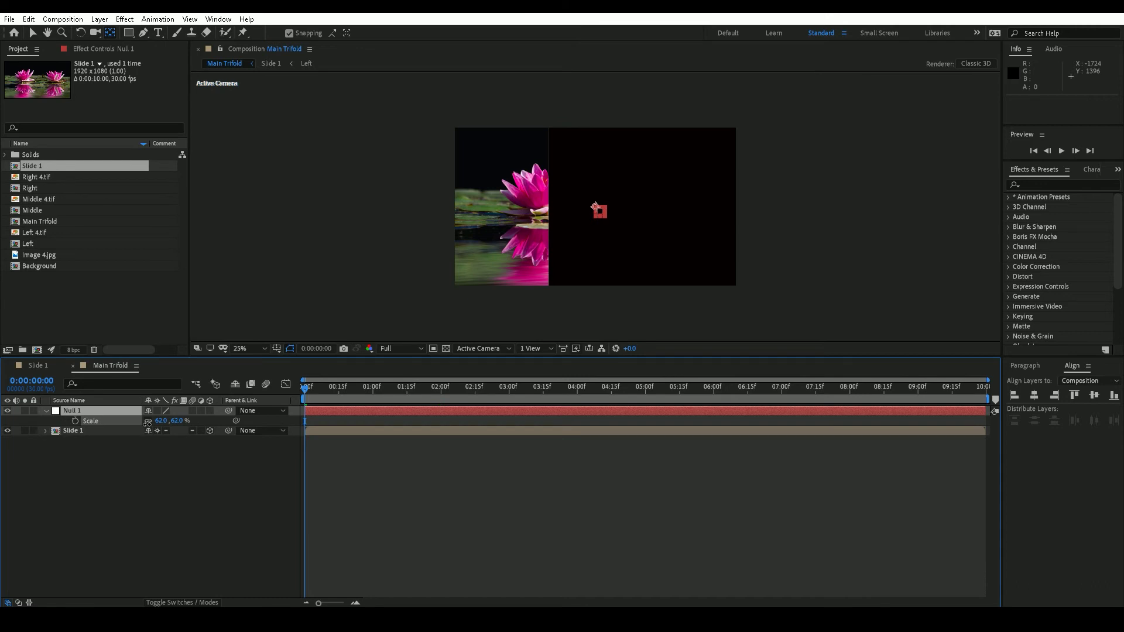
key("ctrl+z")
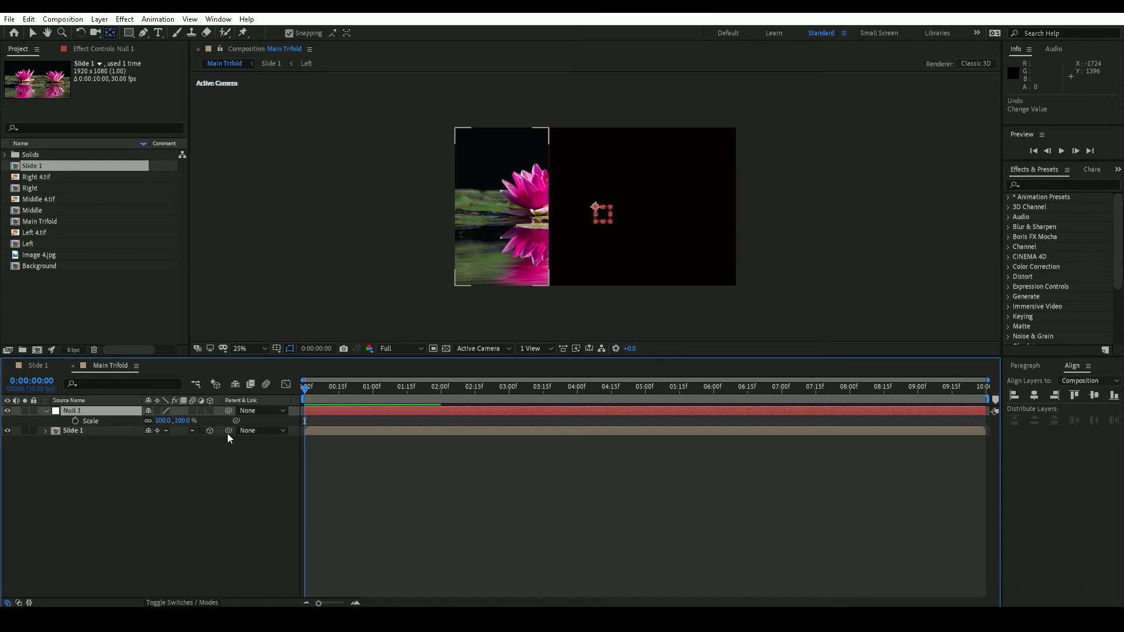
left_click_drag(228, 431, 148, 423)
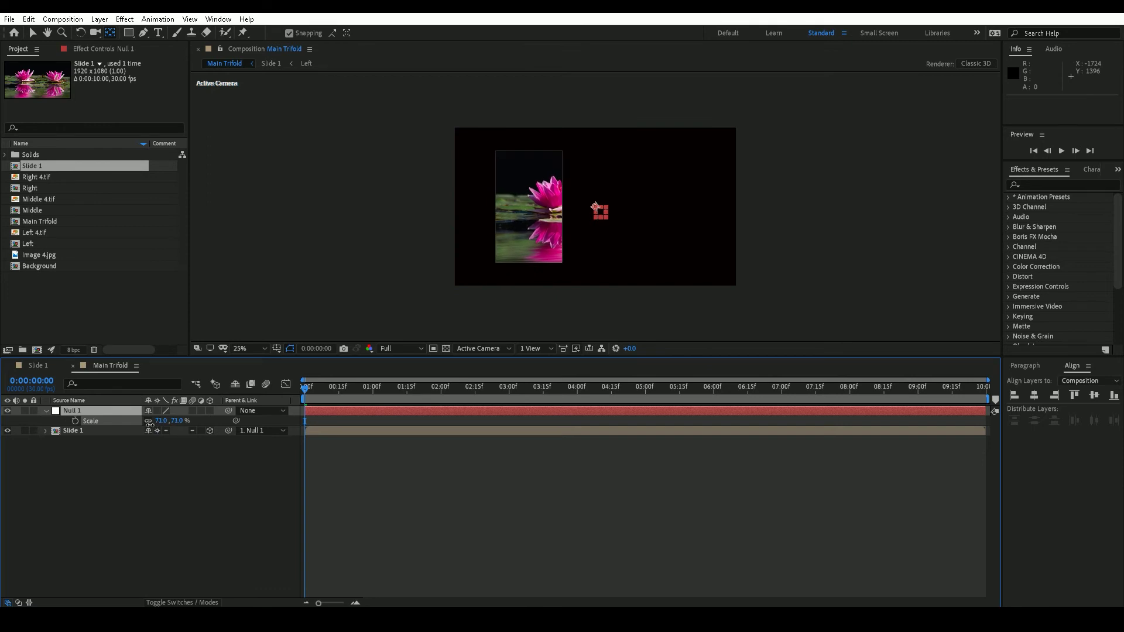
Make Null 1 a 3D layer, set its X Rotation to -54°, and collapse its properties.
left_click(115, 411)
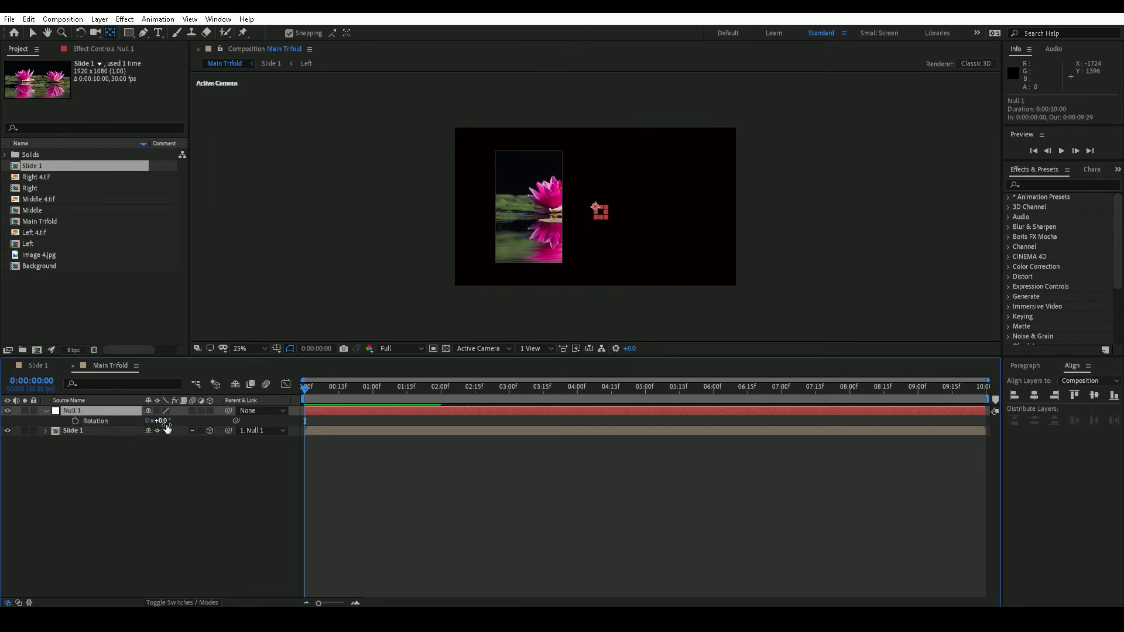
left_click(209, 411)
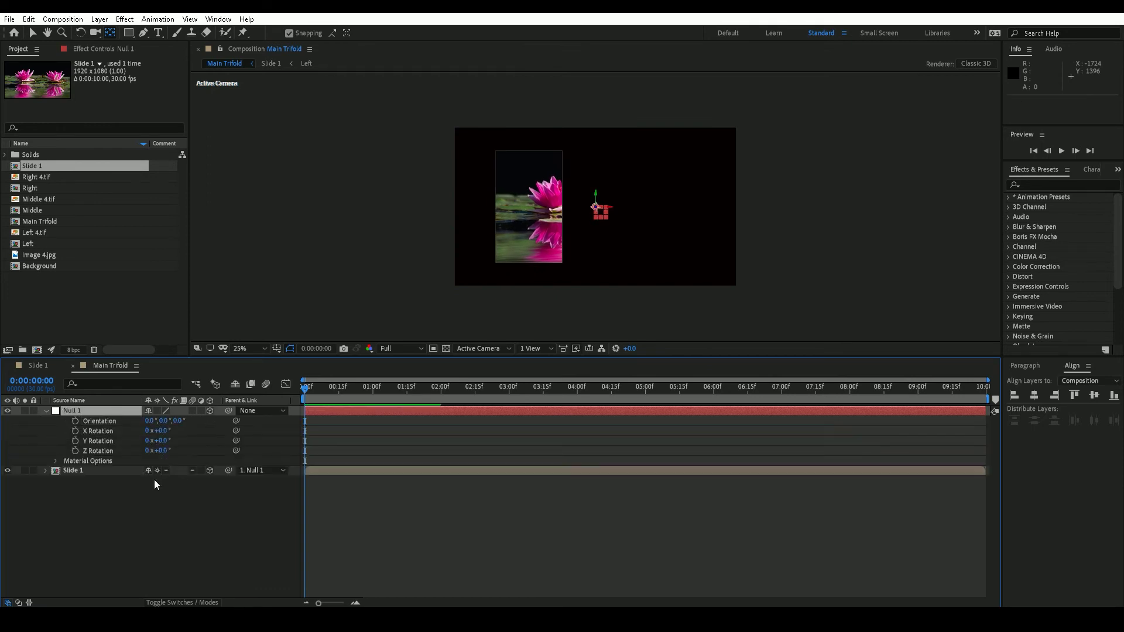
left_click(163, 431)
type("-54")
key("Return")
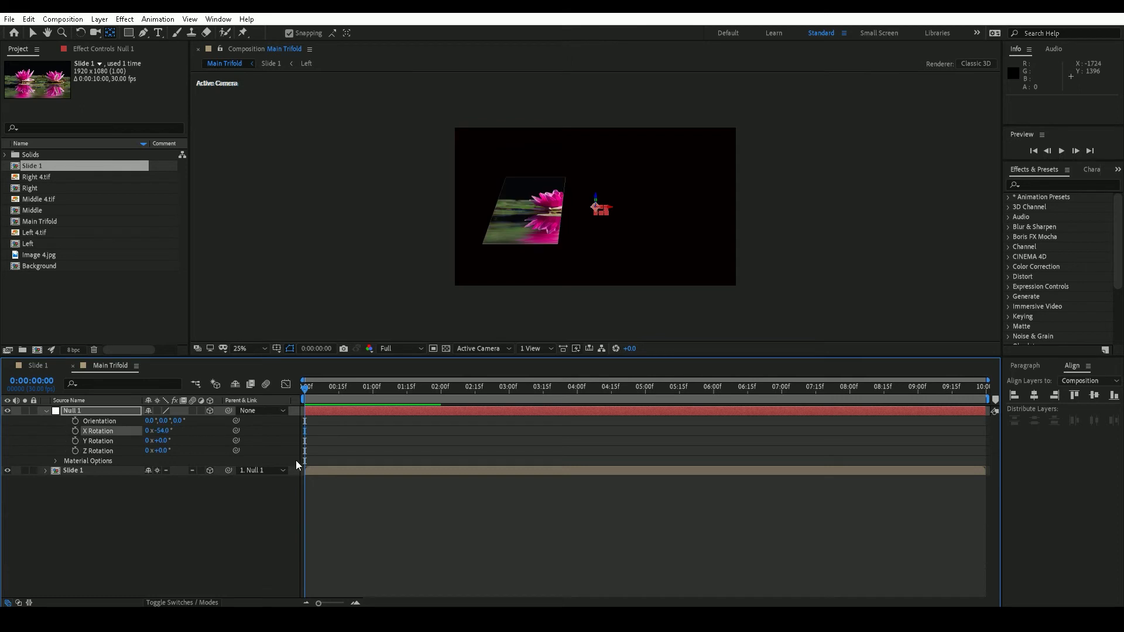
left_click(46, 410)
left_click(140, 501)
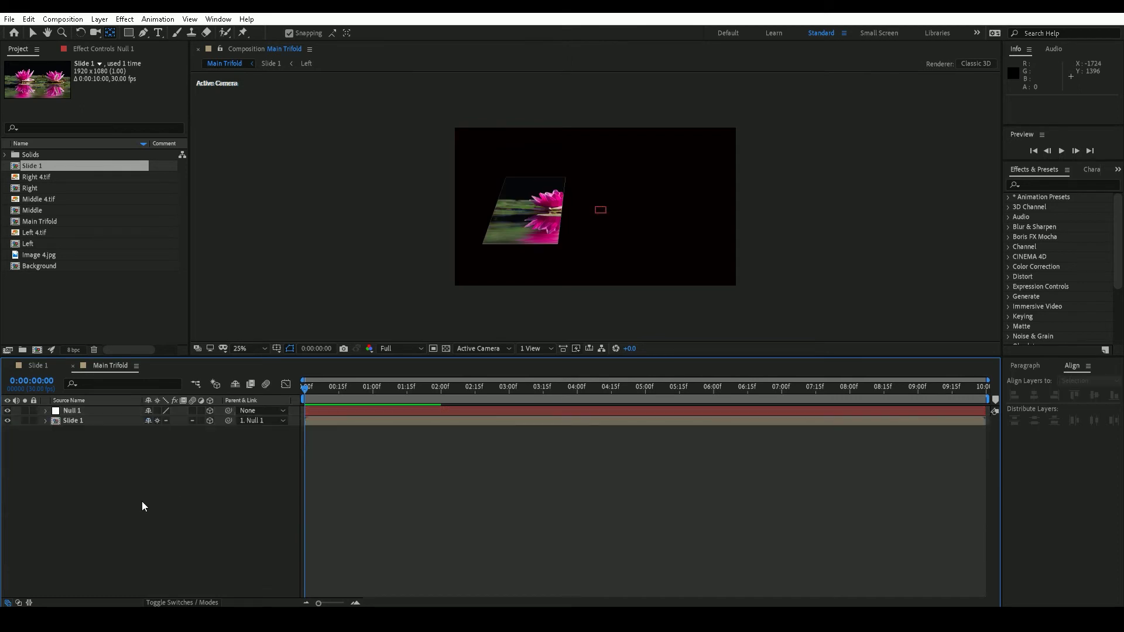
Play the tilted unfolding animation in Main Trifold and examine the panel overlap at 0:00:02:01.
left_click(1035, 150)
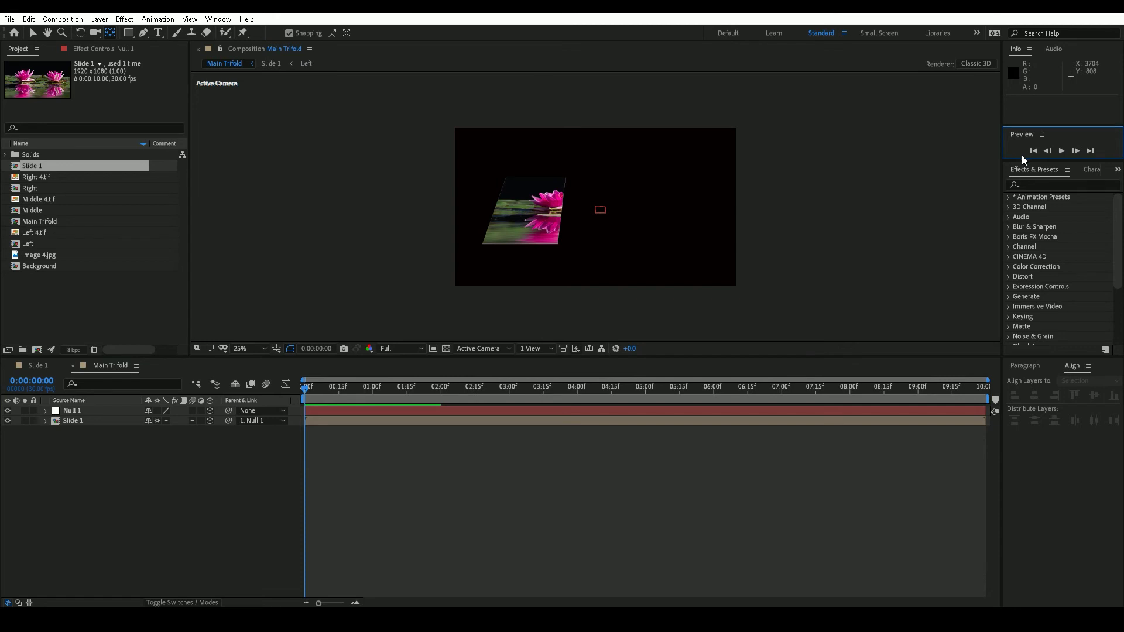
left_click(1063, 151)
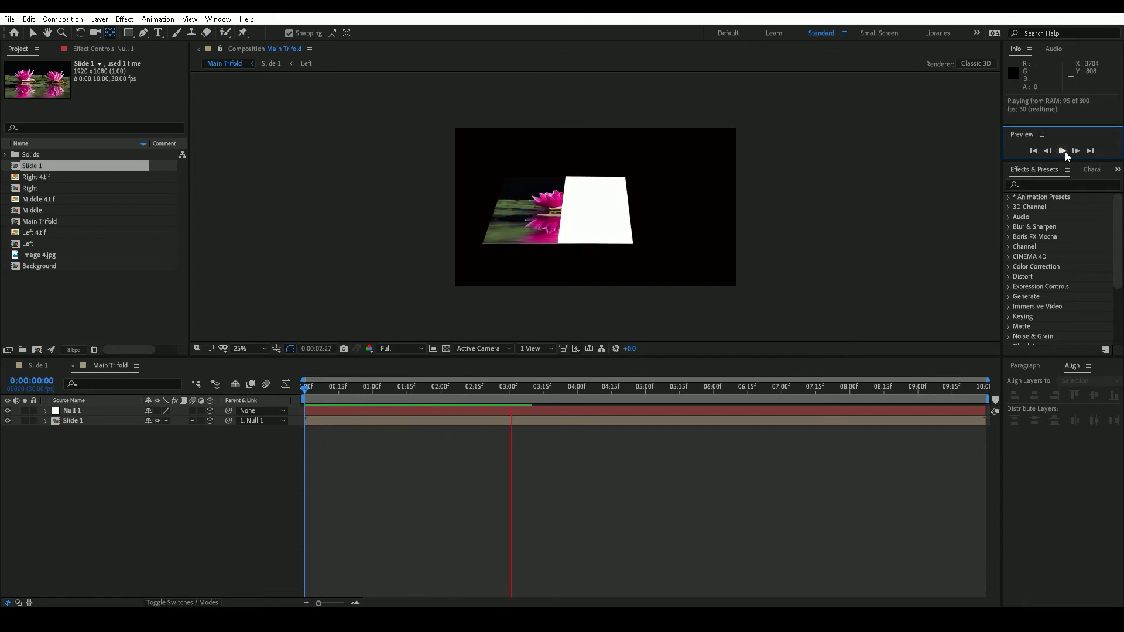
left_click(420, 390)
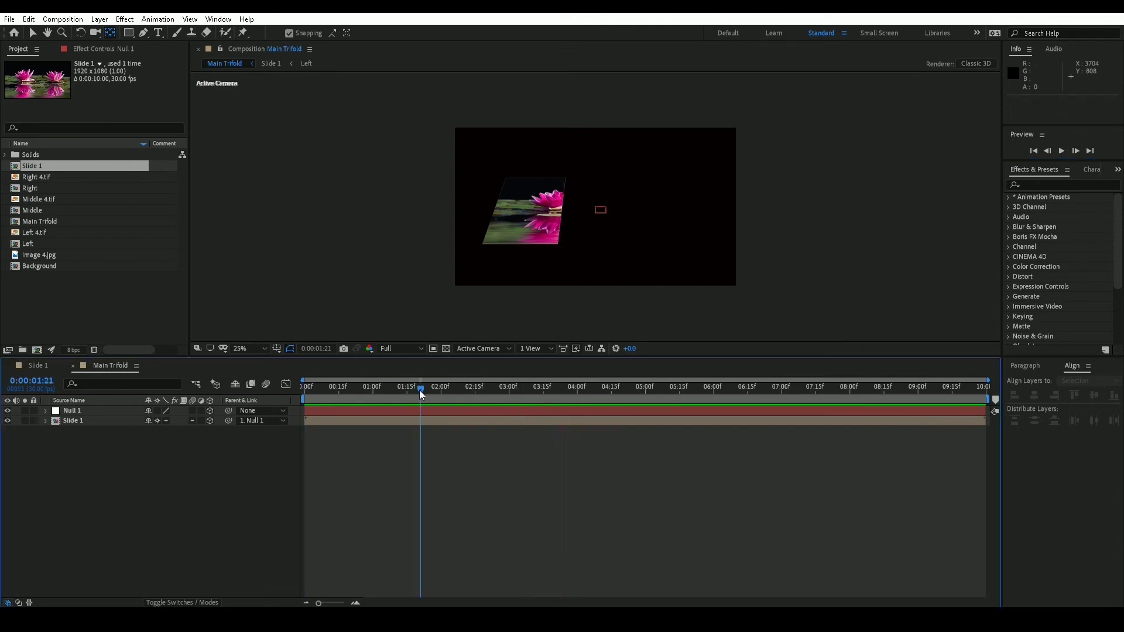
left_click_drag(420, 390, 443, 389)
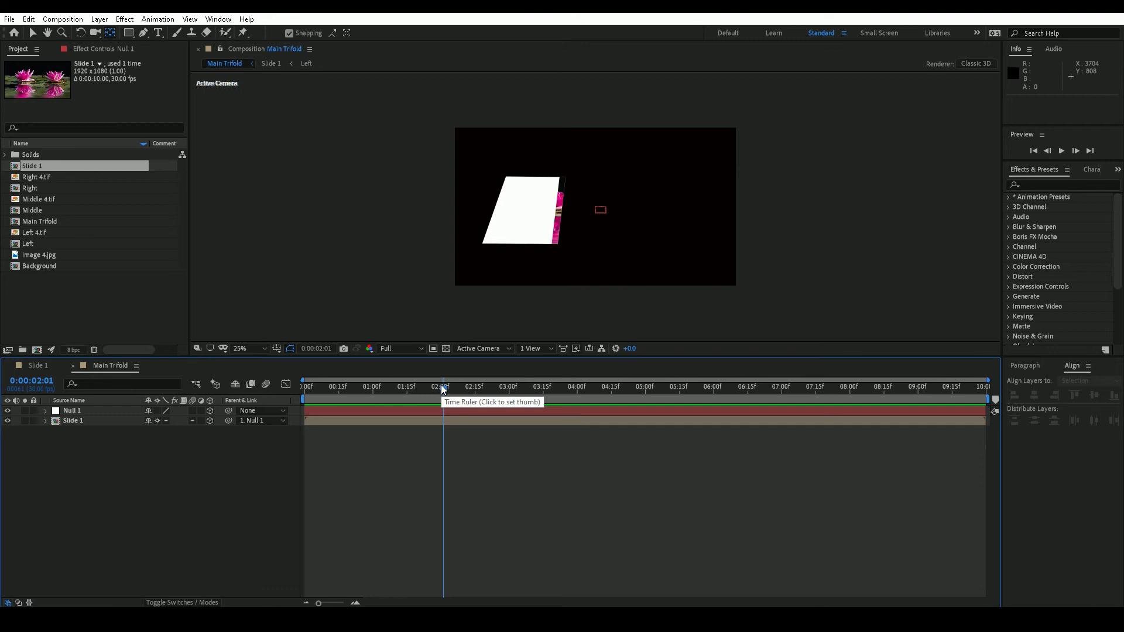
left_click(452, 423)
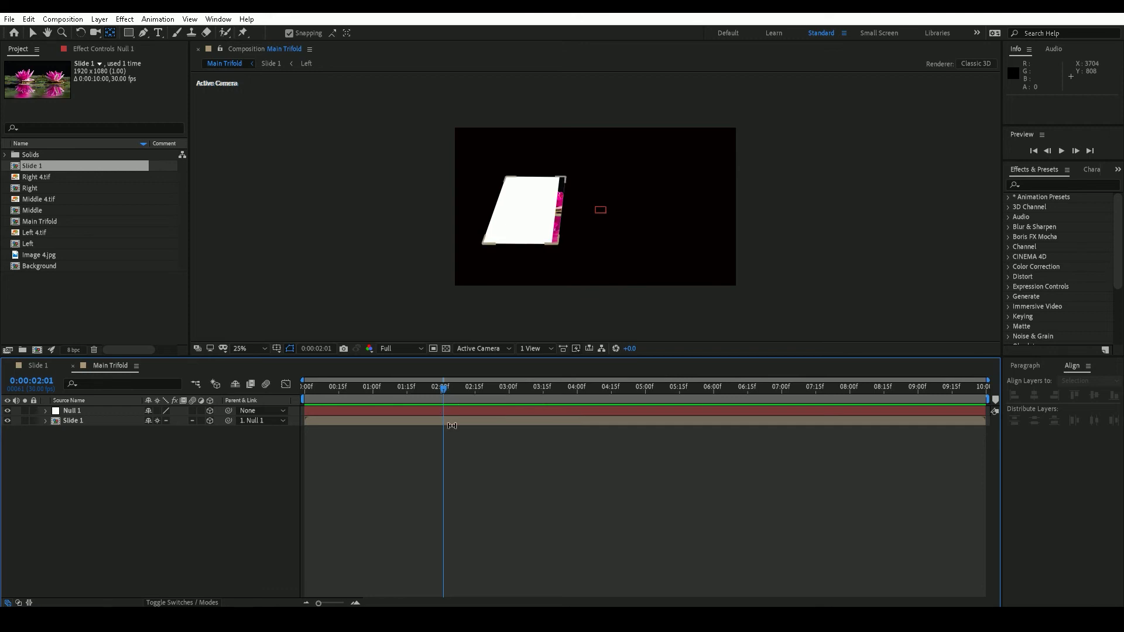
left_click(437, 523)
Reveal the keyframes of the Slide 1 layers and examine the panels at 0:00:02:01 and 0:00:02:00.
left_click(51, 366)
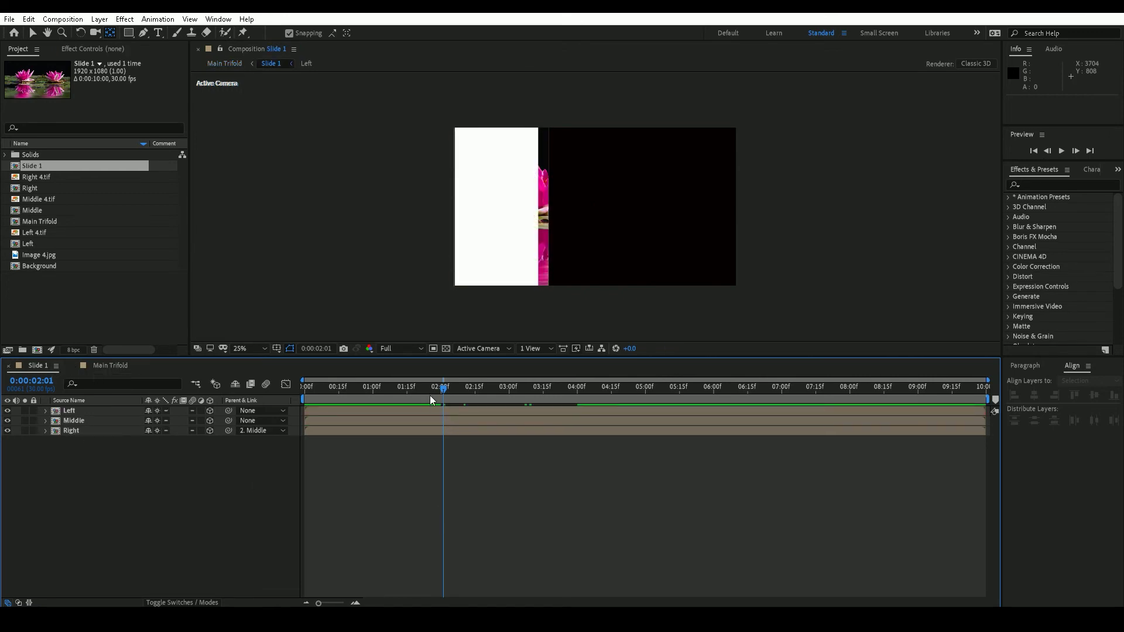
mouse_move(443, 390)
left_mouse_down()
mouse_move(454, 389)
mouse_move(443, 390)
left_mouse_up()
left_click_drag(135, 448, 130, 411)
key("u")
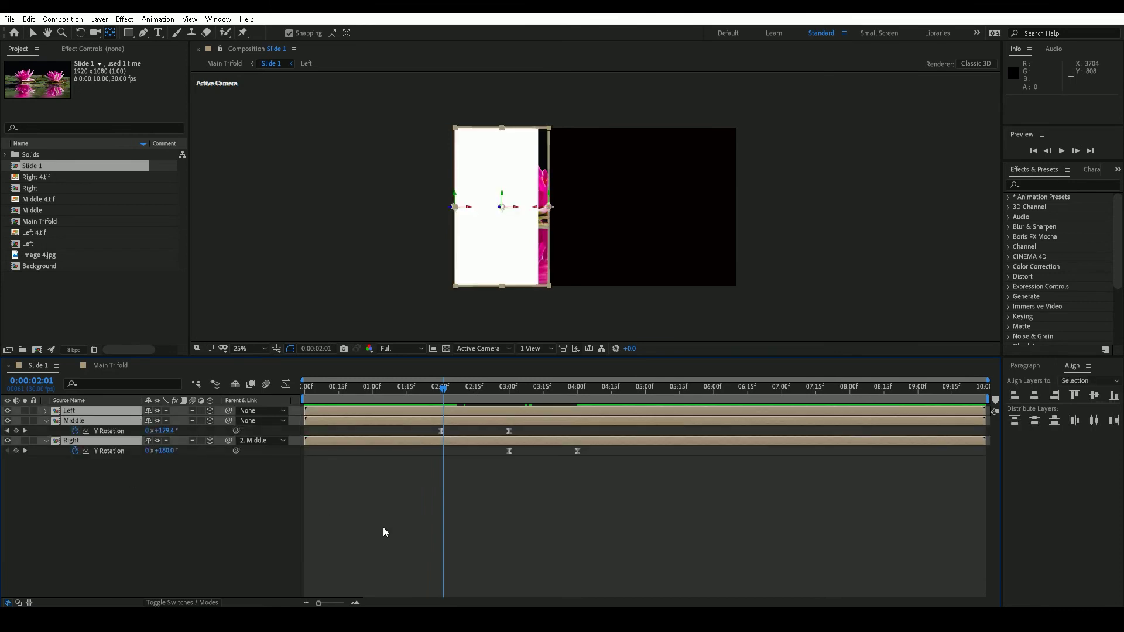
left_click(471, 519)
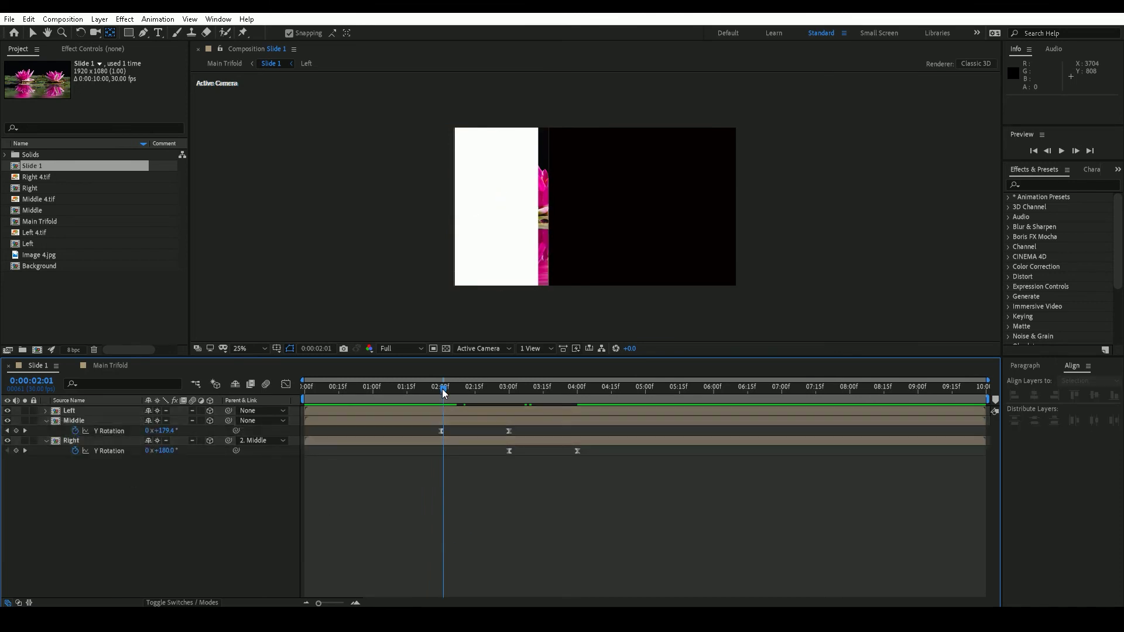
left_click_drag(444, 389, 442, 395)
Try 179° for the Middle layer's Y Rotation keyframe at 0:00:02:00, and set it back to 180°.
left_click(442, 431)
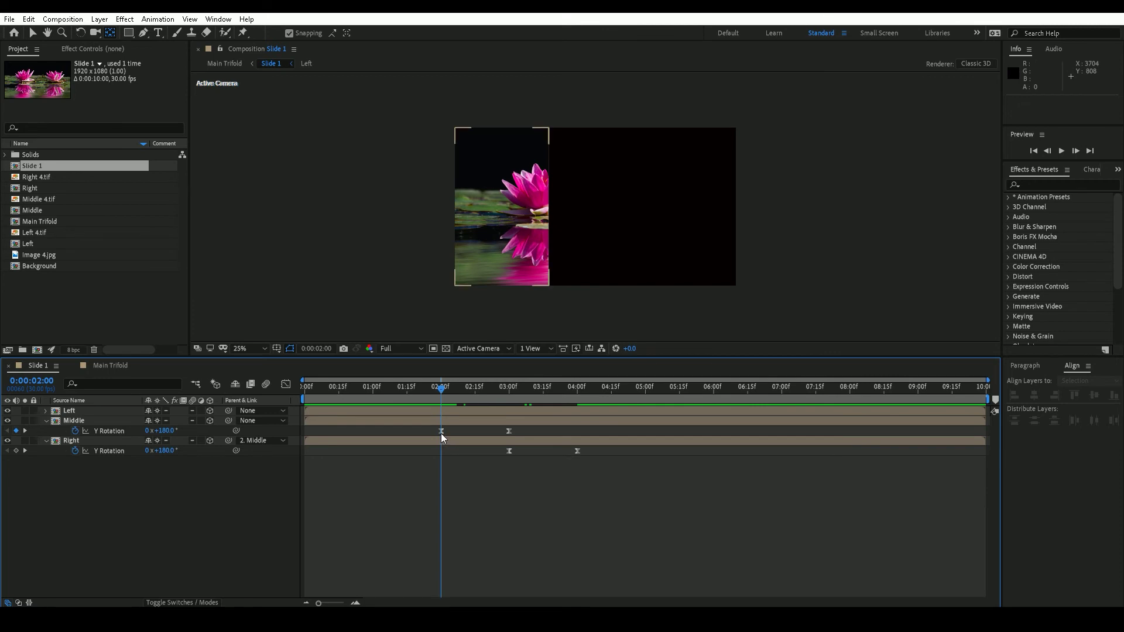
left_click(176, 432)
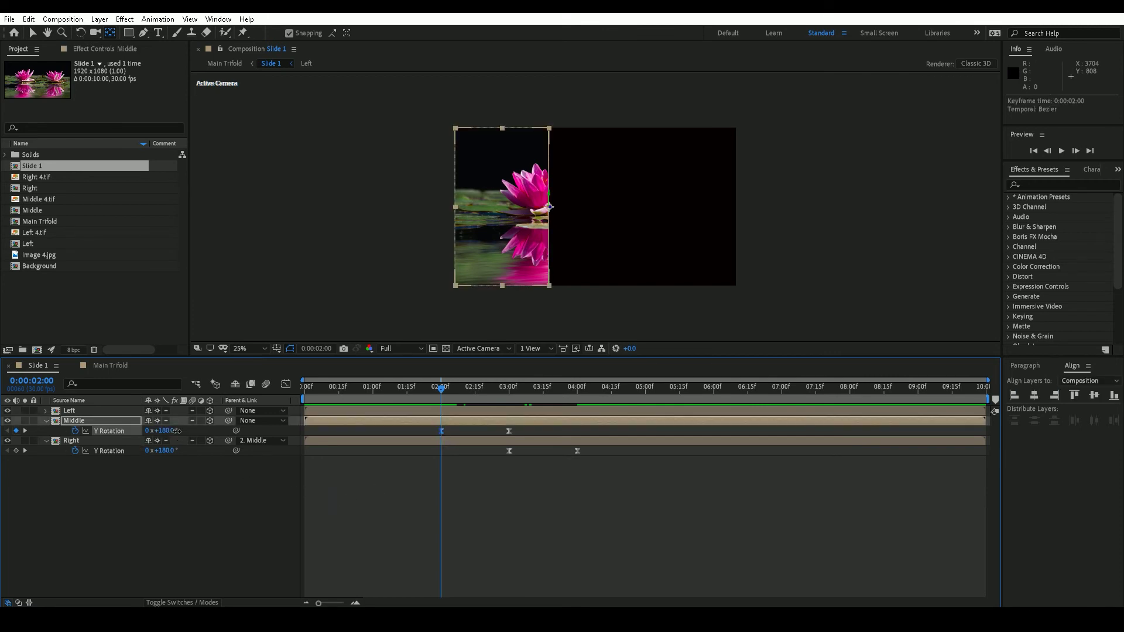
type("179")
key("Return")
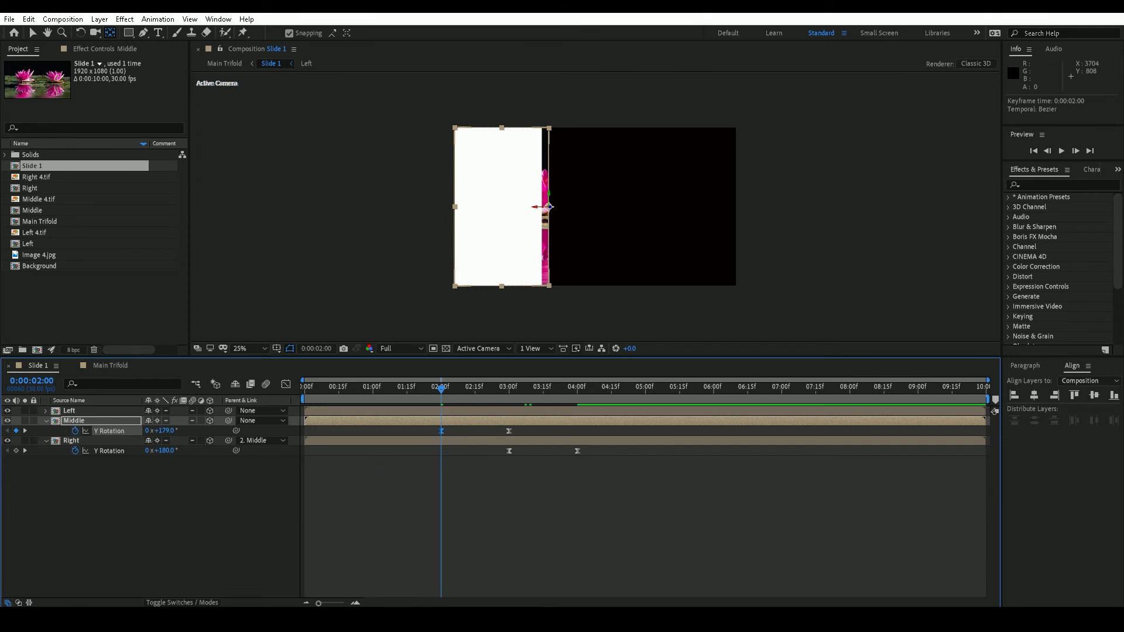
left_click(165, 431)
type("180")
key("Return")
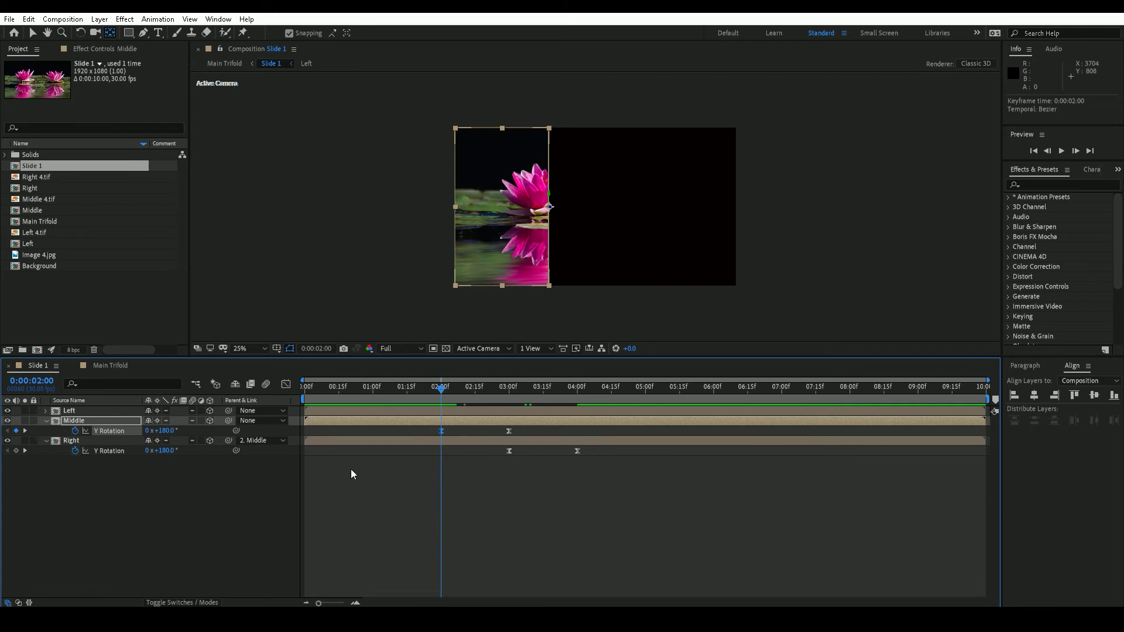
Reorder the Slide 1 layers to Right, Middle, Left, and check the fold at 0:00:02:08 in Main Trifold.
left_click(124, 492)
left_click(46, 421)
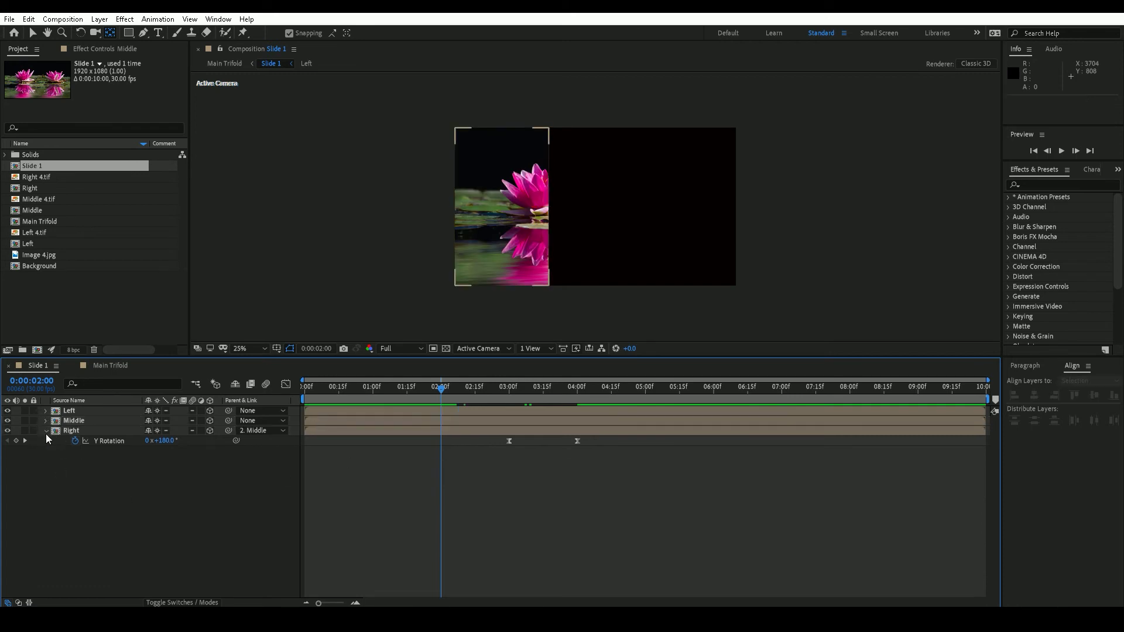
left_click(46, 432)
left_click(83, 420)
mouse_move(84, 420)
left_mouse_down()
mouse_move(86, 407)
mouse_move(84, 433)
mouse_move(83, 409)
left_mouse_up()
left_click(119, 469)
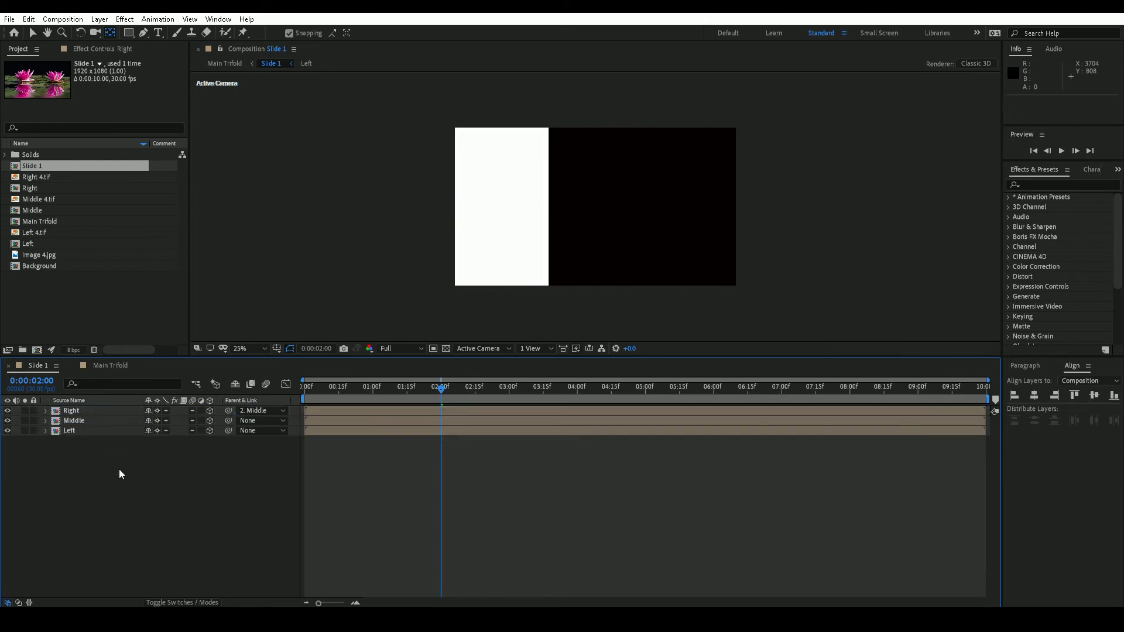
mouse_move(442, 388)
left_mouse_down()
mouse_move(258, 399)
mouse_move(457, 398)
left_mouse_up()
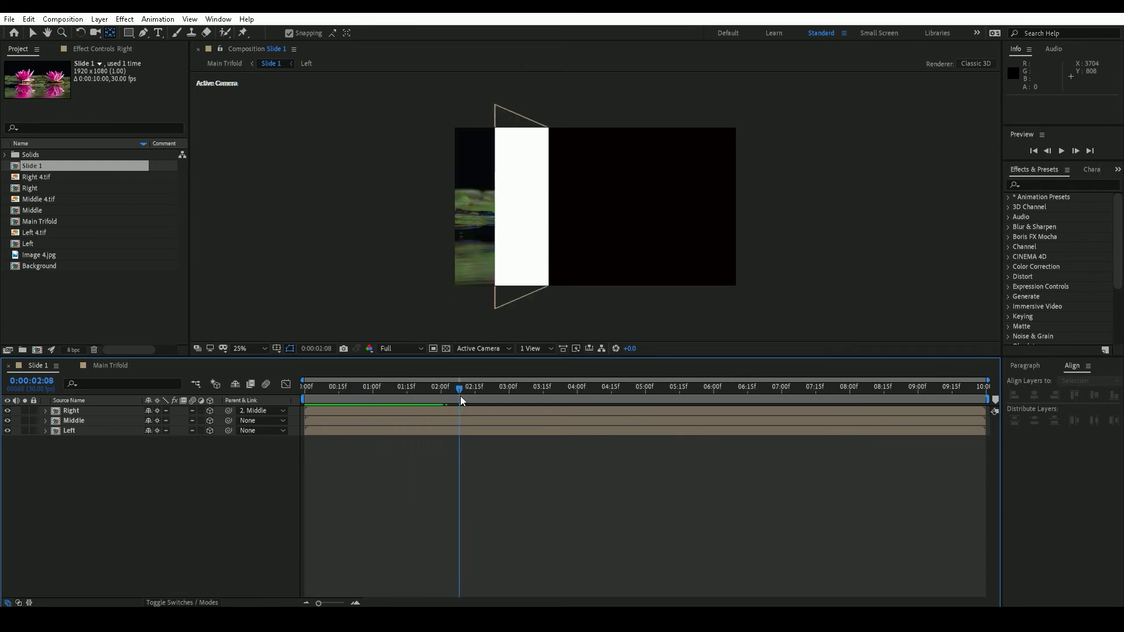
left_click(98, 367)
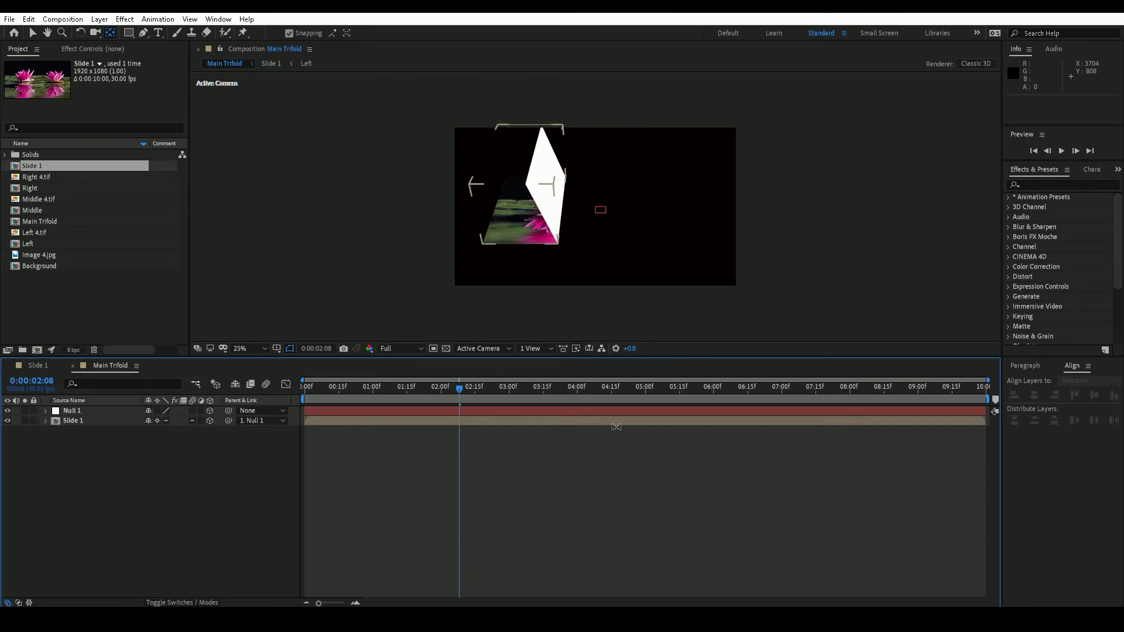
Play the unfolding animation in Main Trifold from the start and examine how the reordered panels open.
left_click(1036, 150)
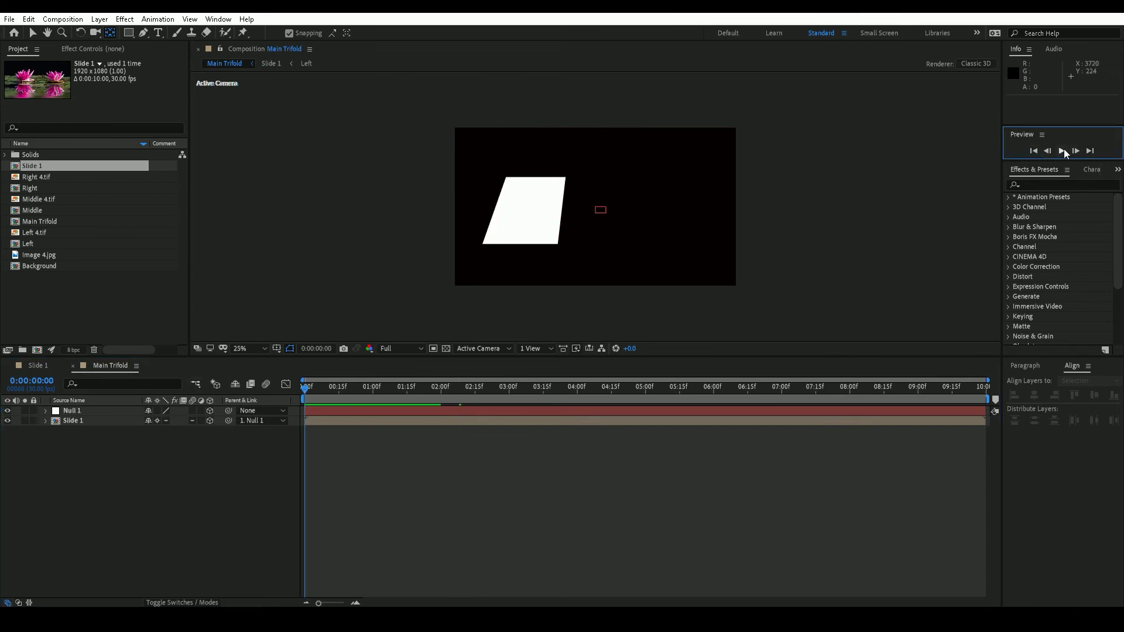
left_click(1063, 150)
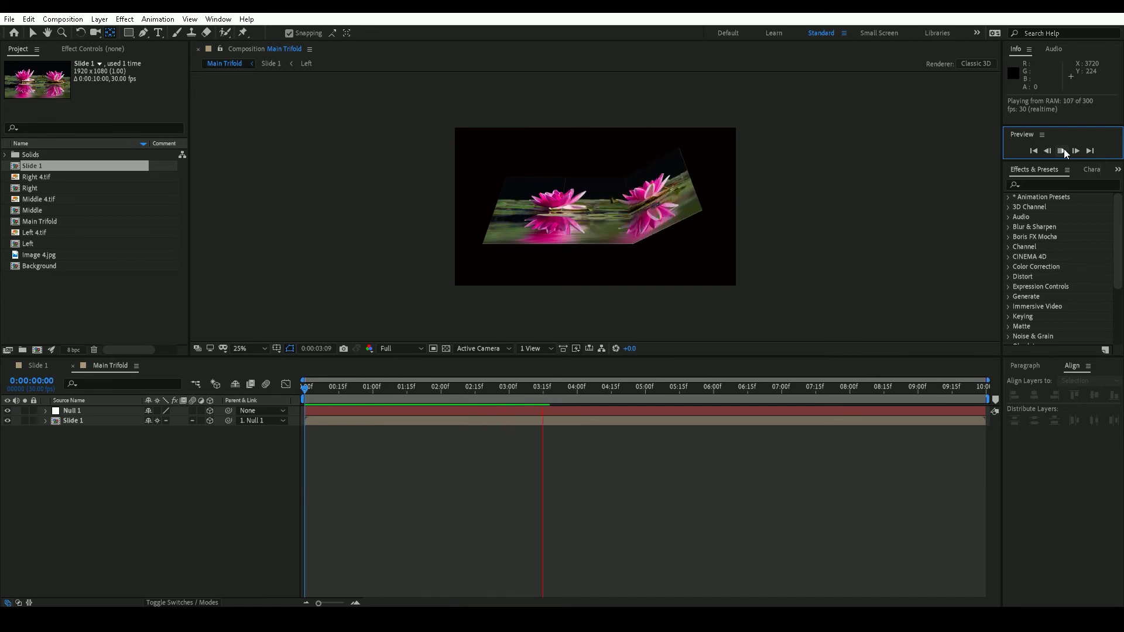
left_click(1063, 151)
left_click(96, 450)
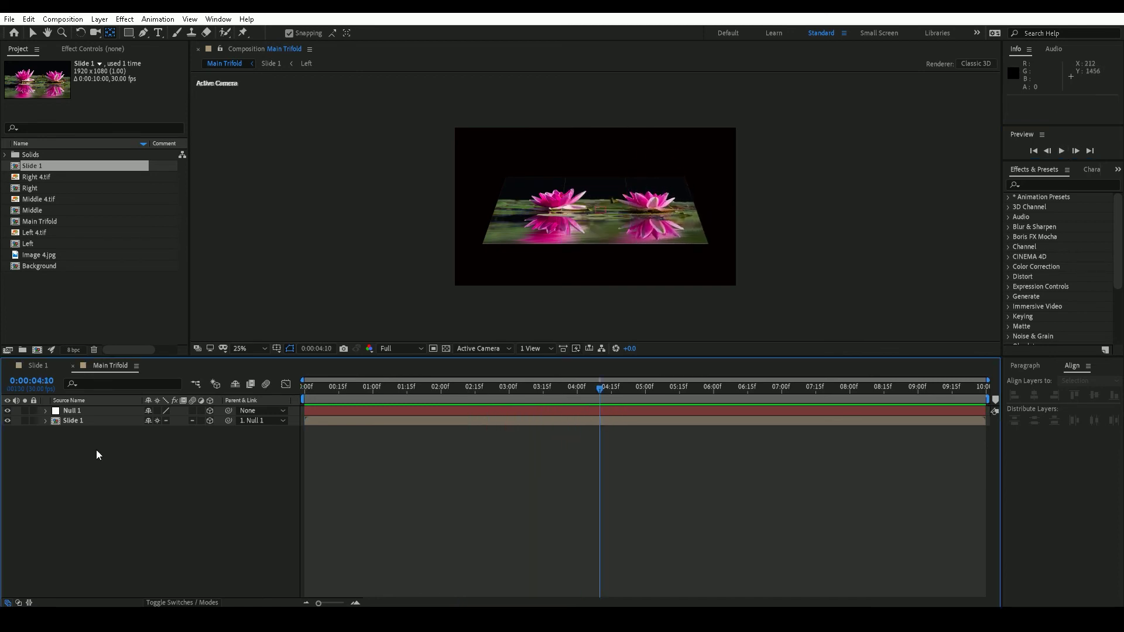
left_click(70, 283)
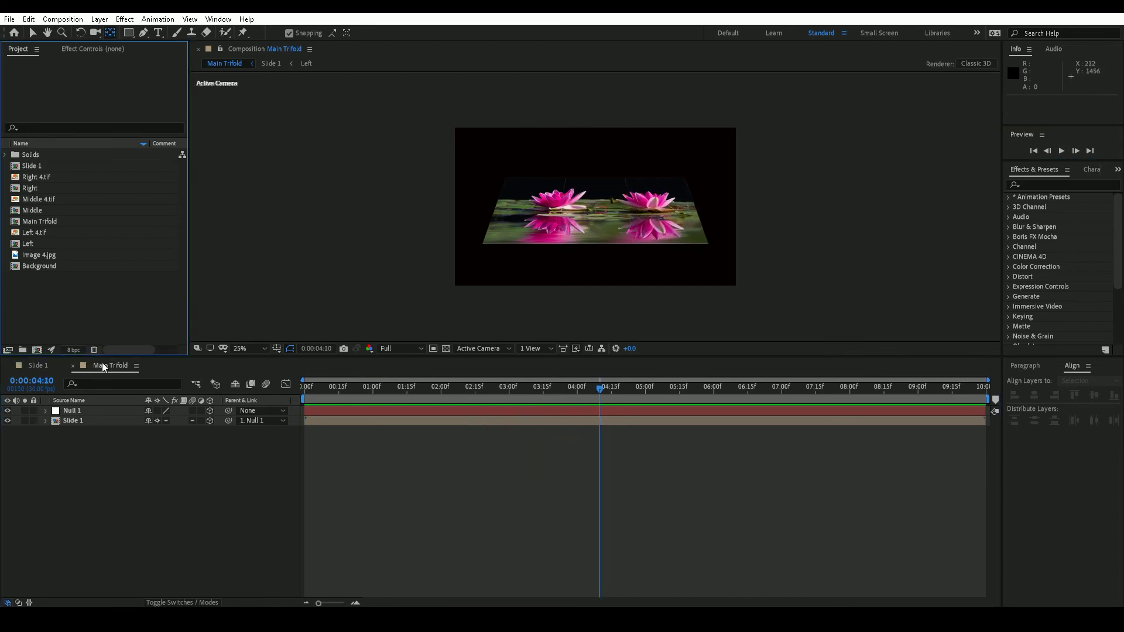
Inspect the Right, Middle and Left layers of Slide 1 in Custom View 1, and return to the Active Camera view.
left_click(39, 365)
left_click(84, 412)
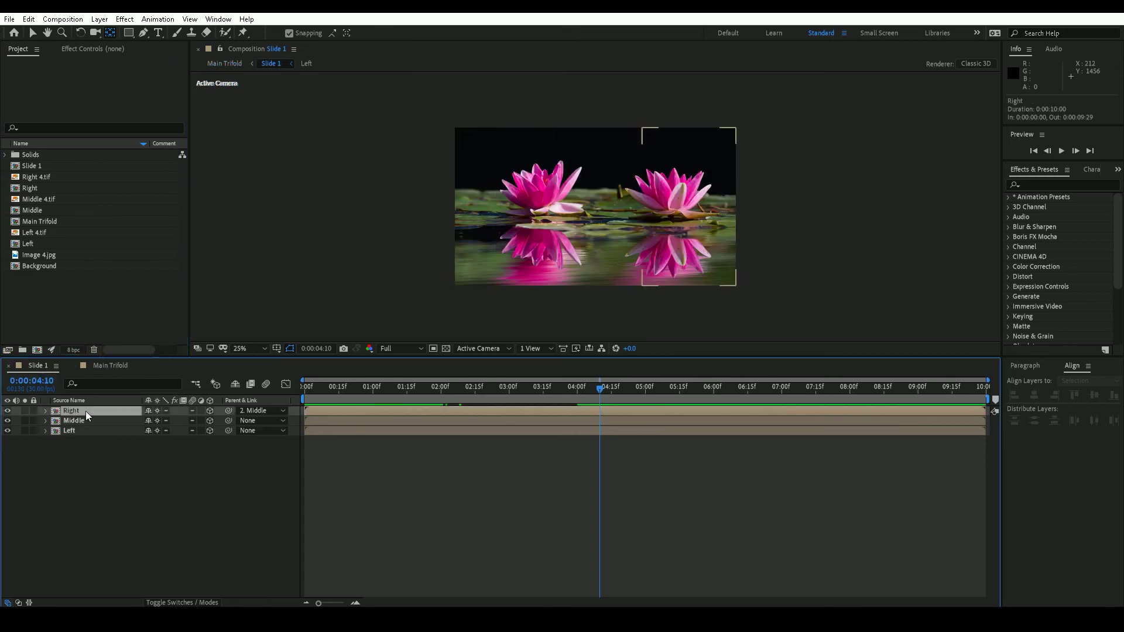
left_click(85, 423)
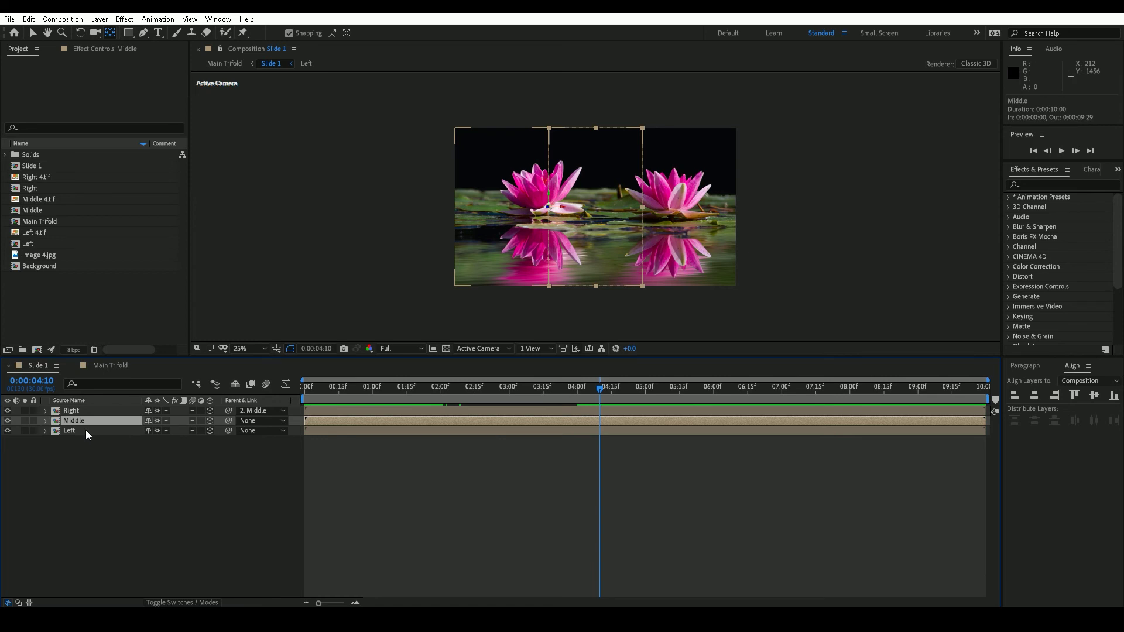
left_click(85, 429)
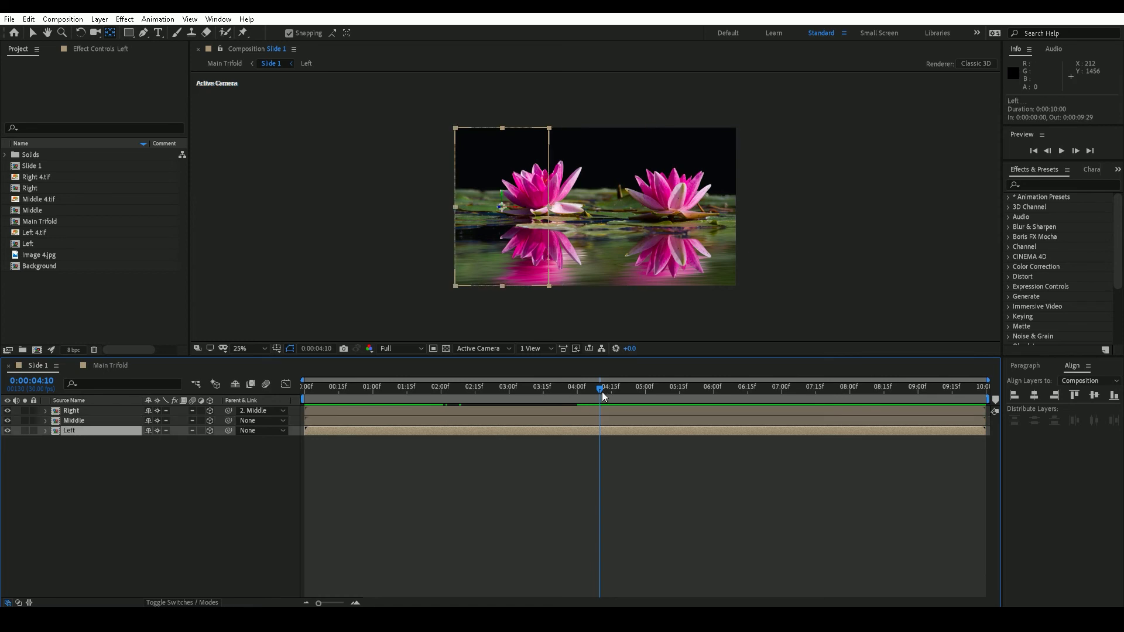
left_click(502, 347)
left_click(493, 456)
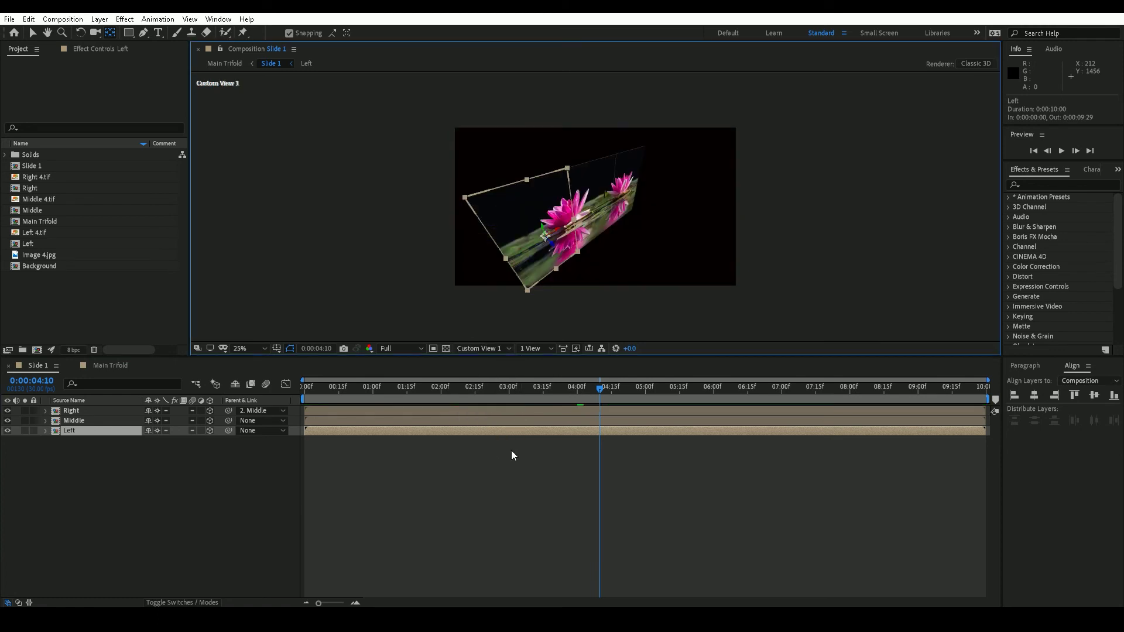
left_click_drag(608, 392, 634, 391)
left_click(504, 347)
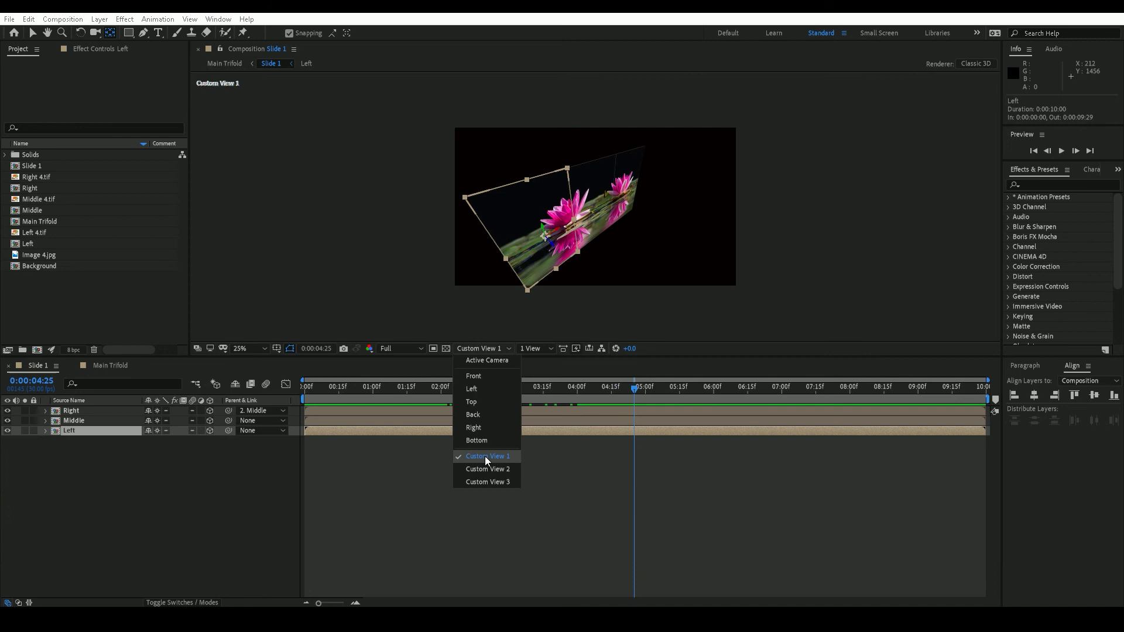
left_click(490, 370)
left_click(163, 456)
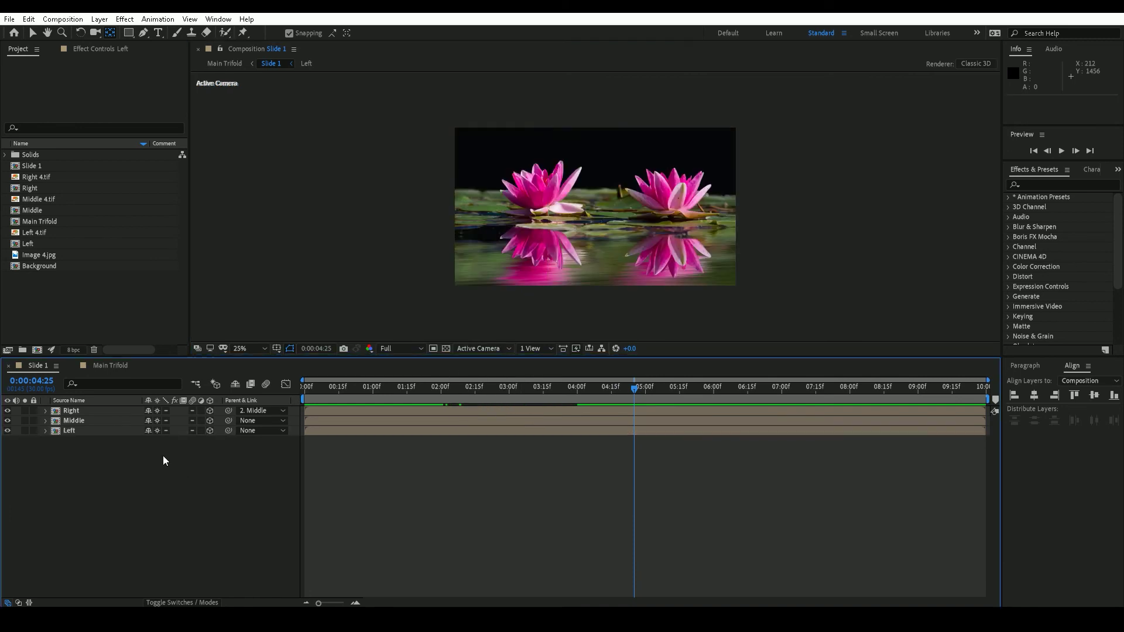
Add the yellow Background composition to Main Trifold as the lowest layer, beneath Slide 1.
left_click(114, 364)
left_click_drag(50, 269, 58, 435)
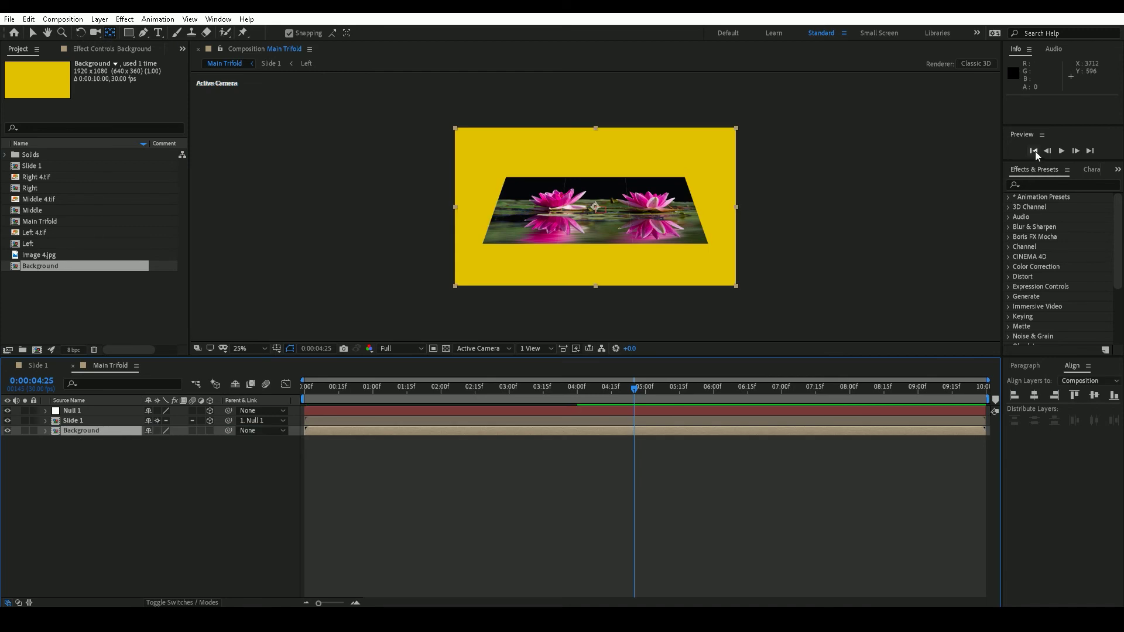
left_click(175, 489)
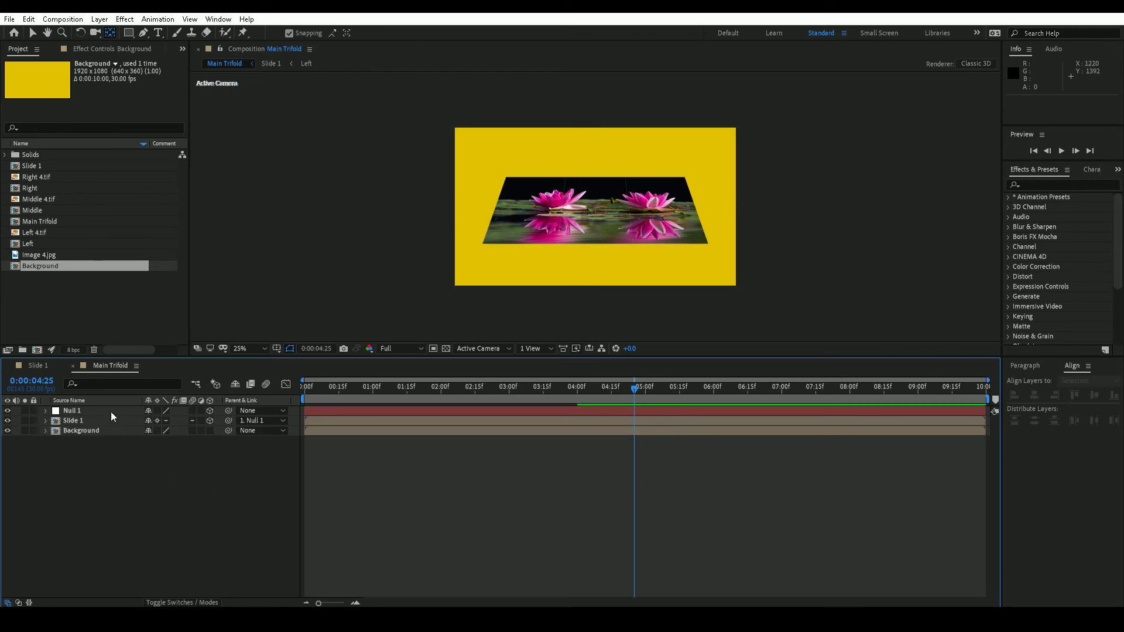
Keyframe Null 1's Position at 0:00:02:00, and set its X Position to 100 at 0:00:00:00 in Main Trifold.
left_click(110, 409)
left_click_drag(634, 389, 440, 413)
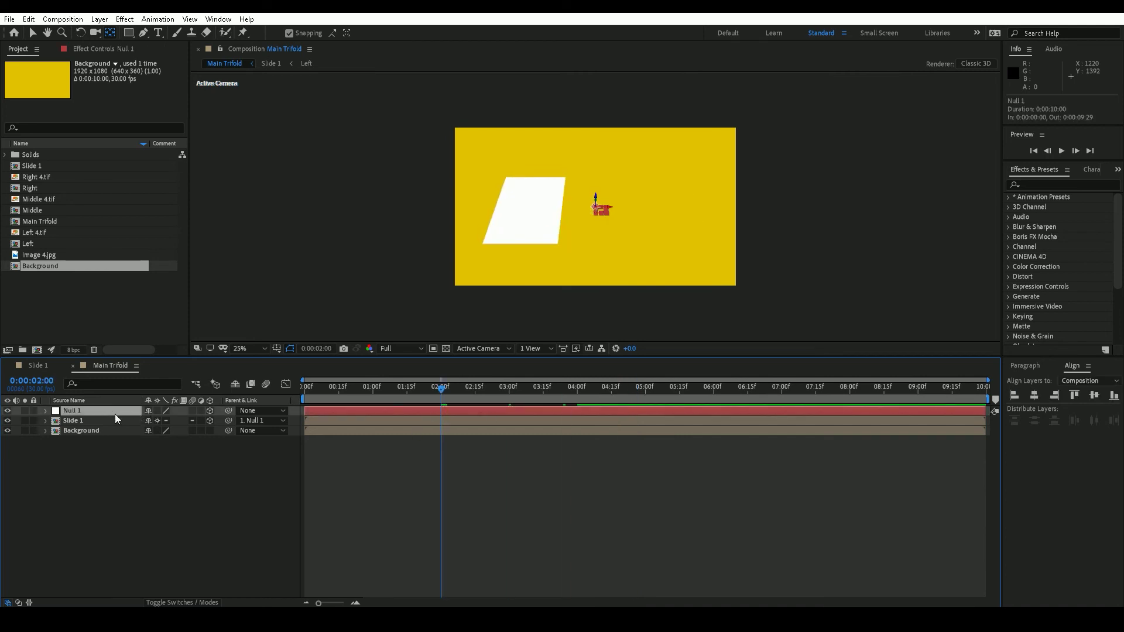
key("alt+shift+p")
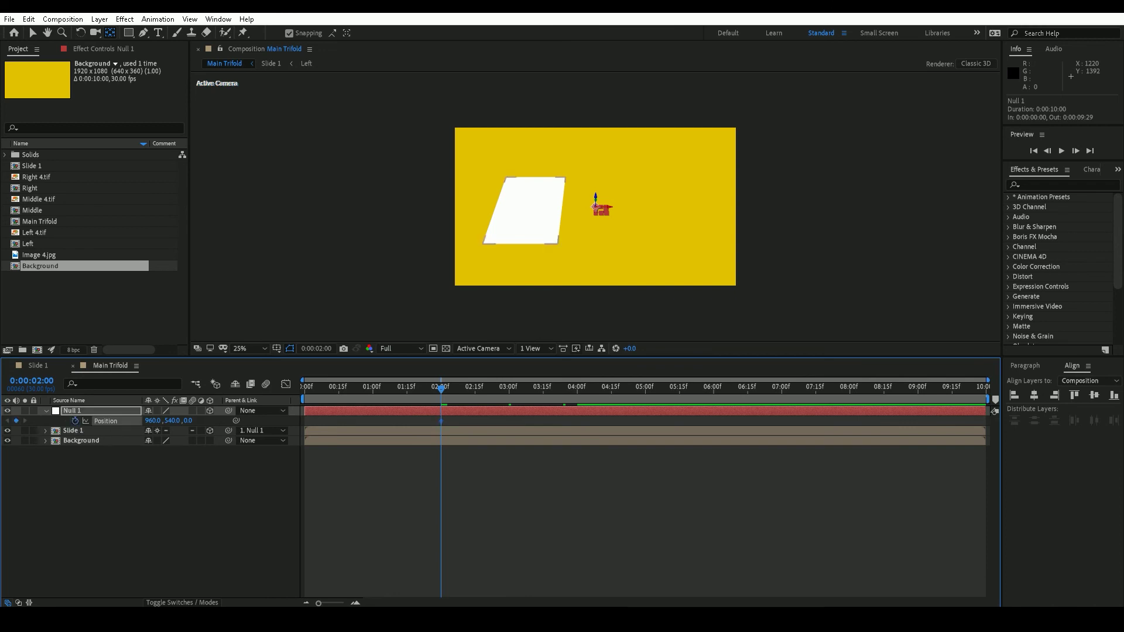
left_click_drag(444, 393, 223, 395)
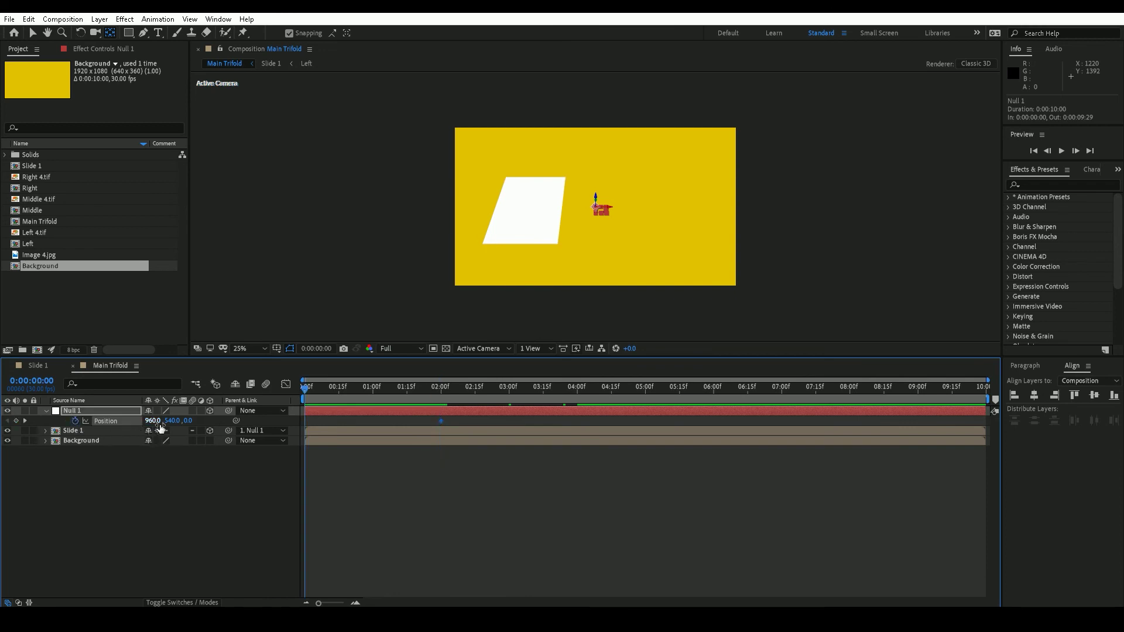
left_click(152, 420)
type("100")
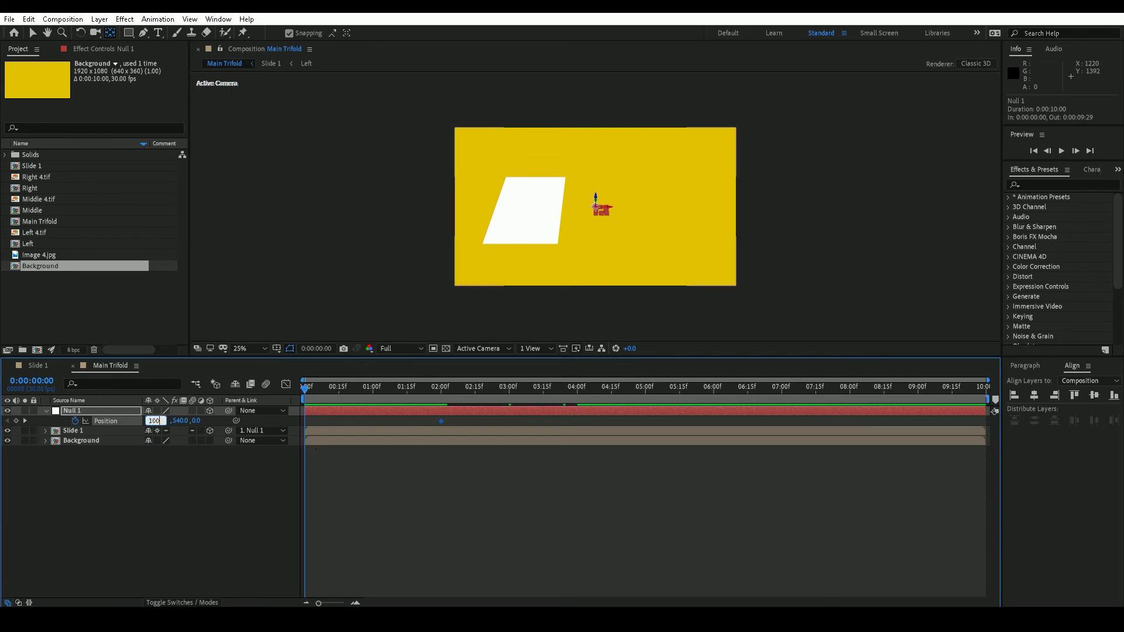
key("Return")
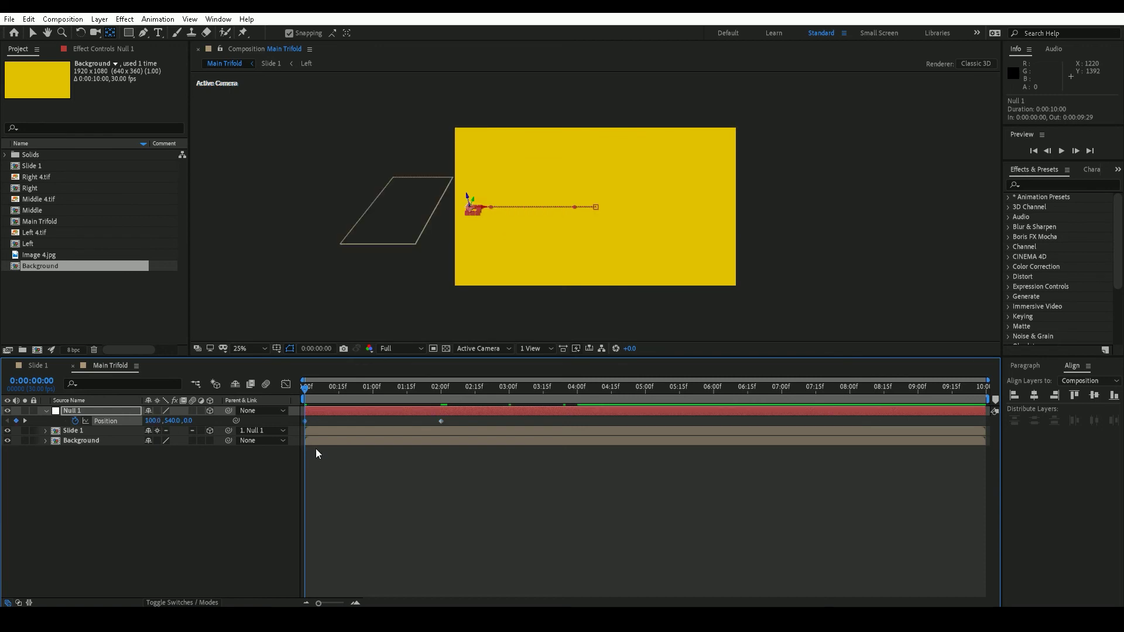
Apply Easy Ease to both Null 1 Position keyframes and shape their speed graph to peak early with a long slow-down.
left_click_drag(459, 416, 311, 424)
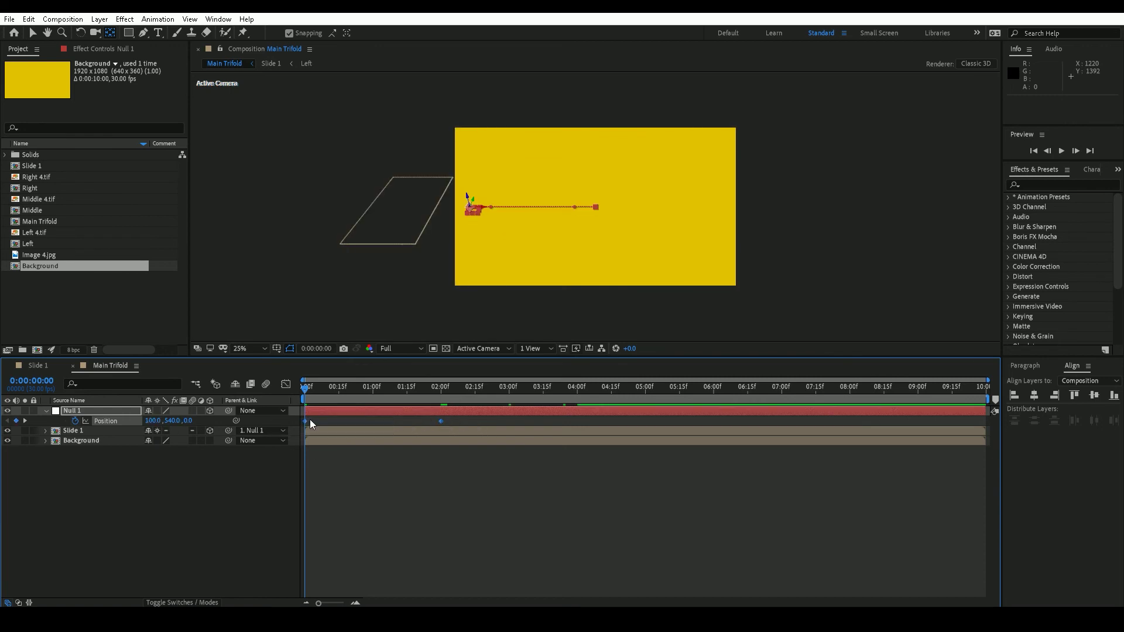
right_click(307, 422)
mouse_move(351, 568)
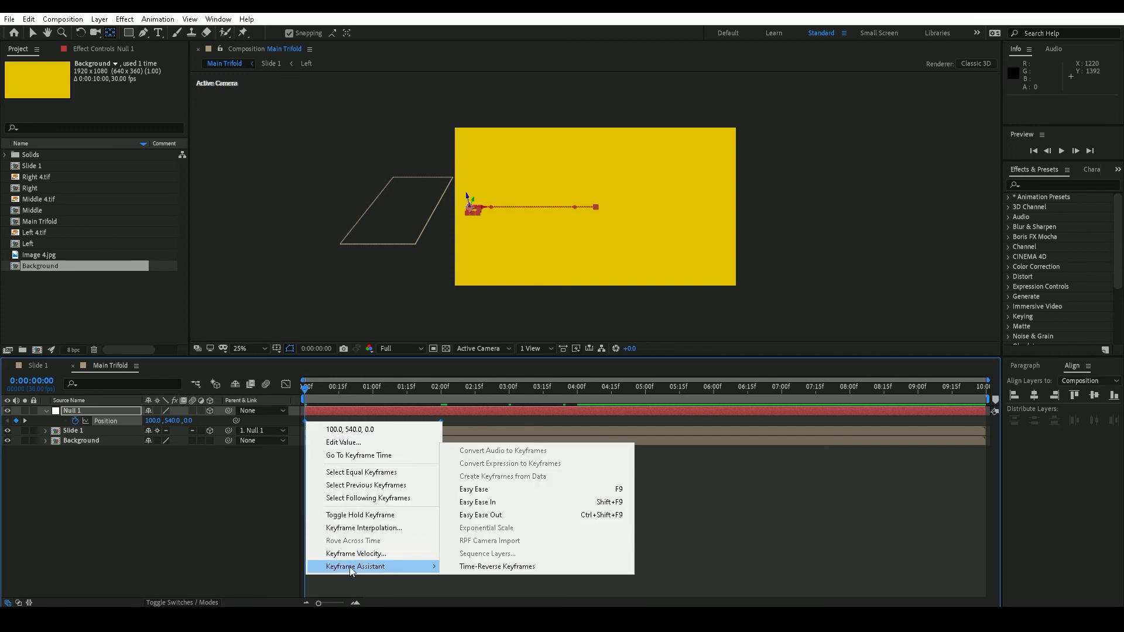
left_click(467, 490)
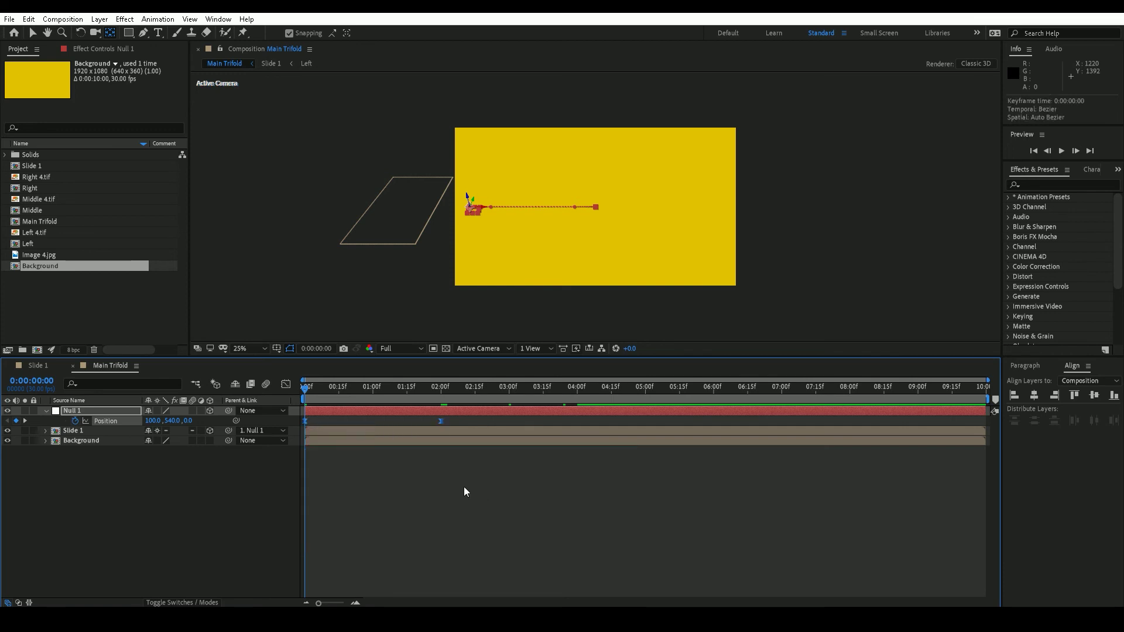
left_click(286, 385)
left_click_drag(462, 541, 384, 567)
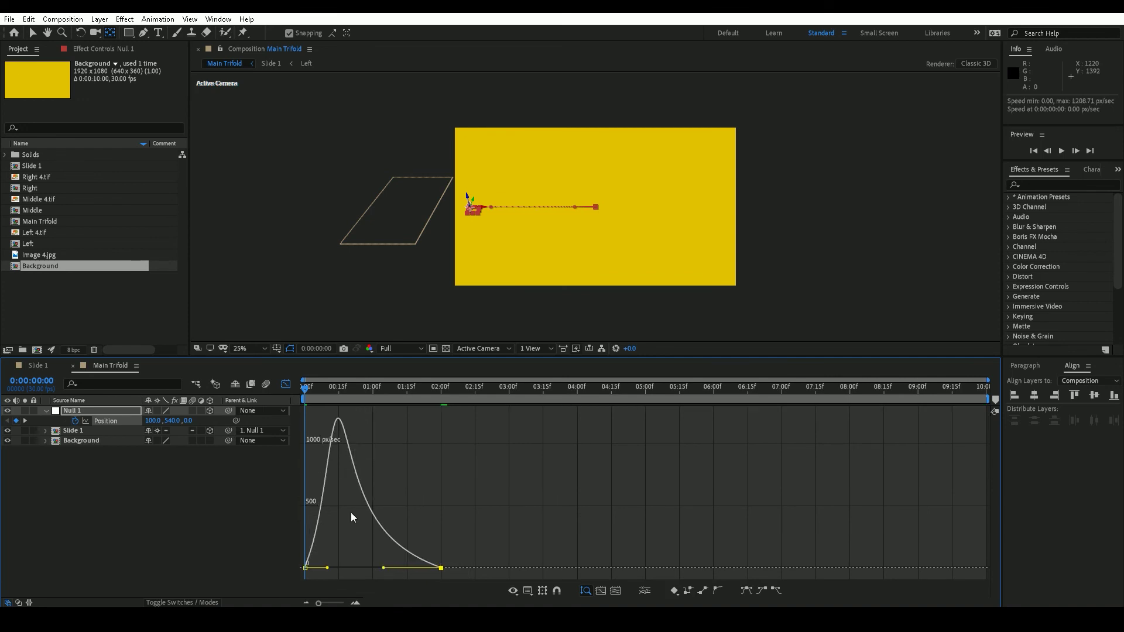
left_click(286, 385)
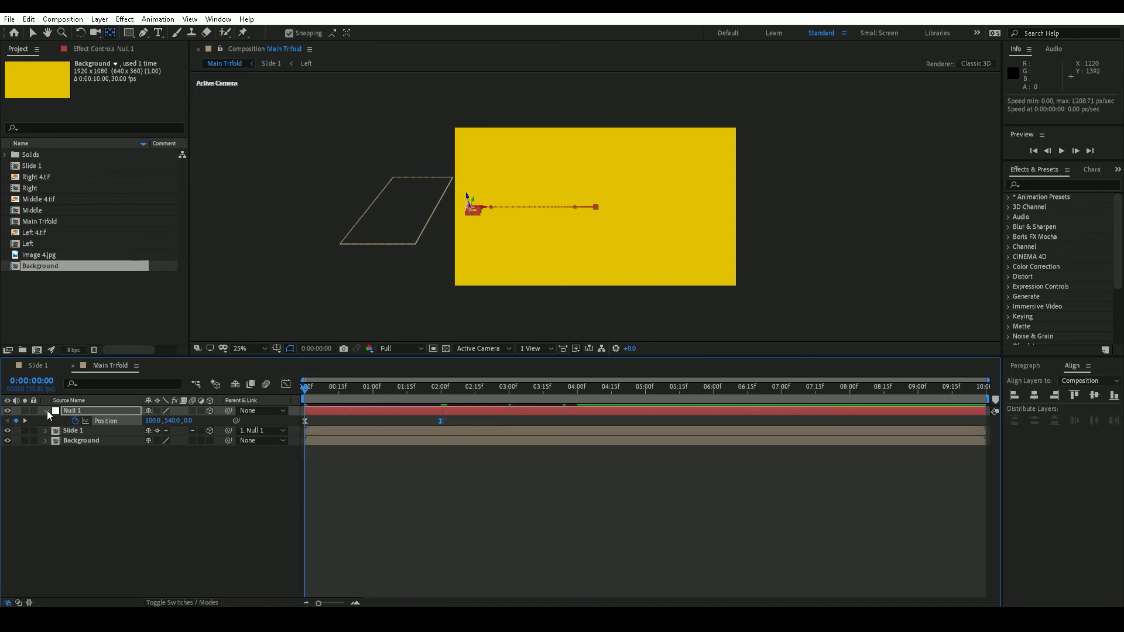
Collapse Null 1's properties, play the slide-in and unfolding in Main Trifold from the start, and check the frame at 0:00:05:00.
left_click(46, 410)
key("F2")
left_click(1032, 144)
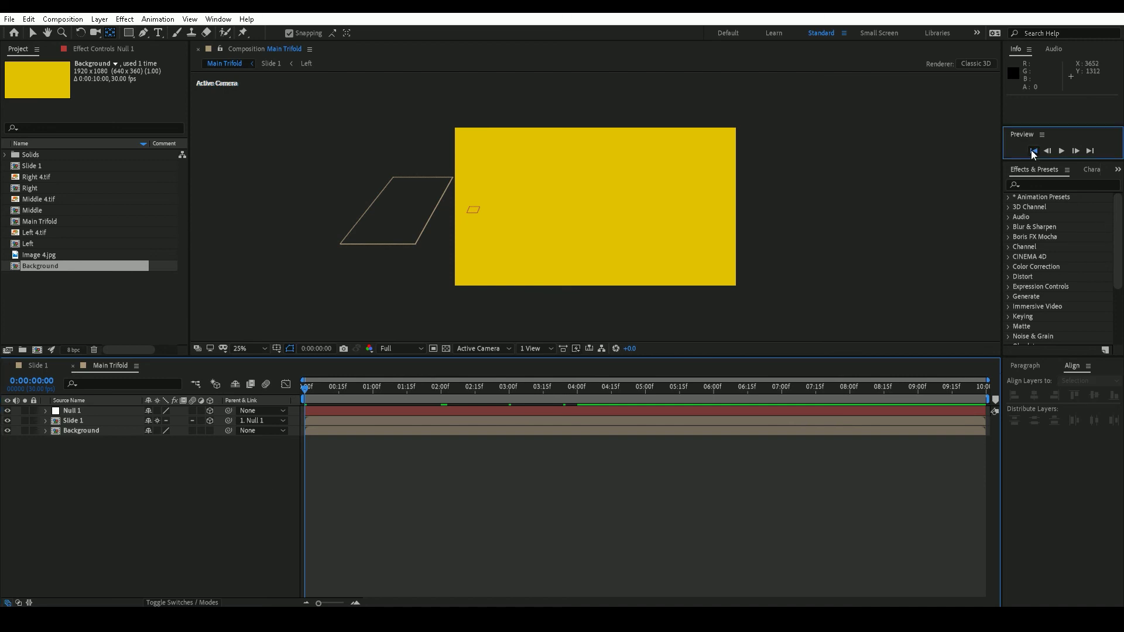
left_click(1062, 150)
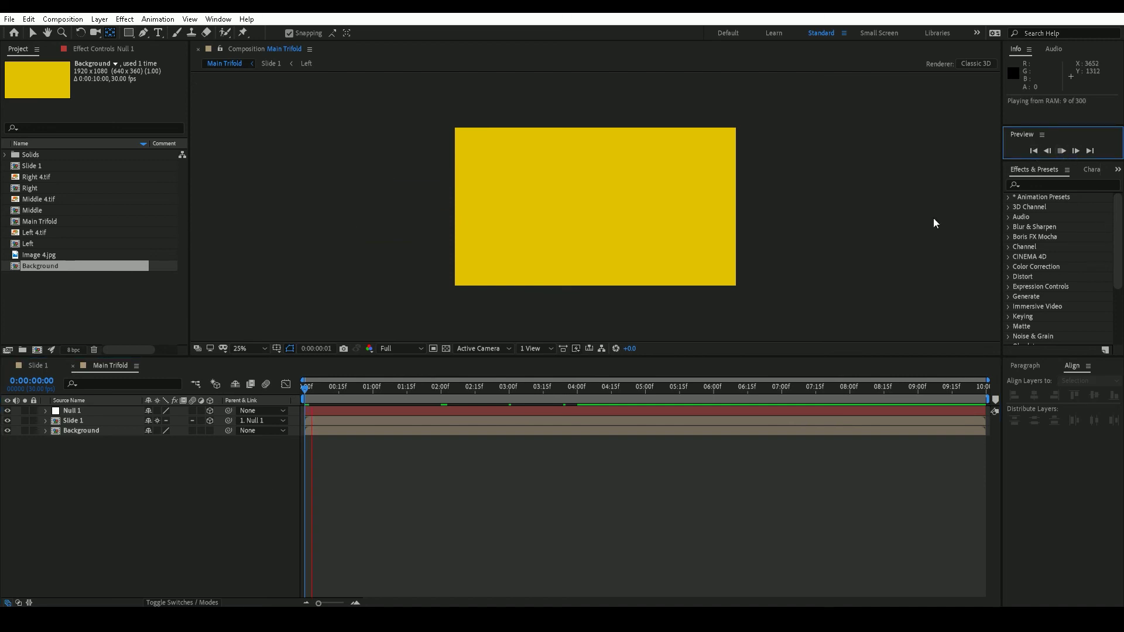
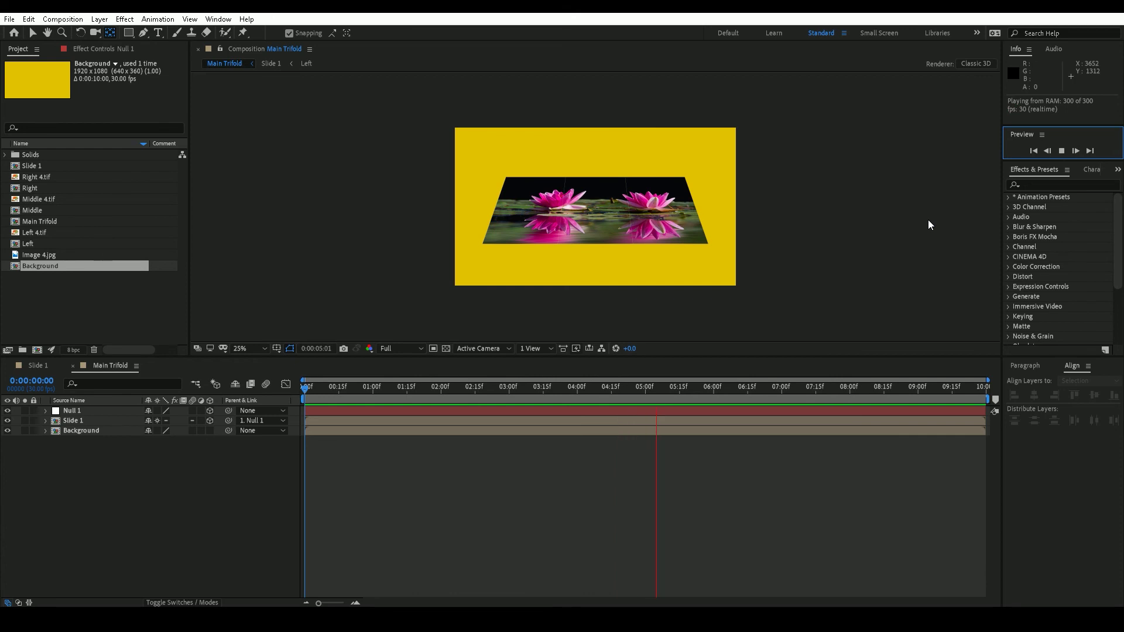
left_click(644, 392)
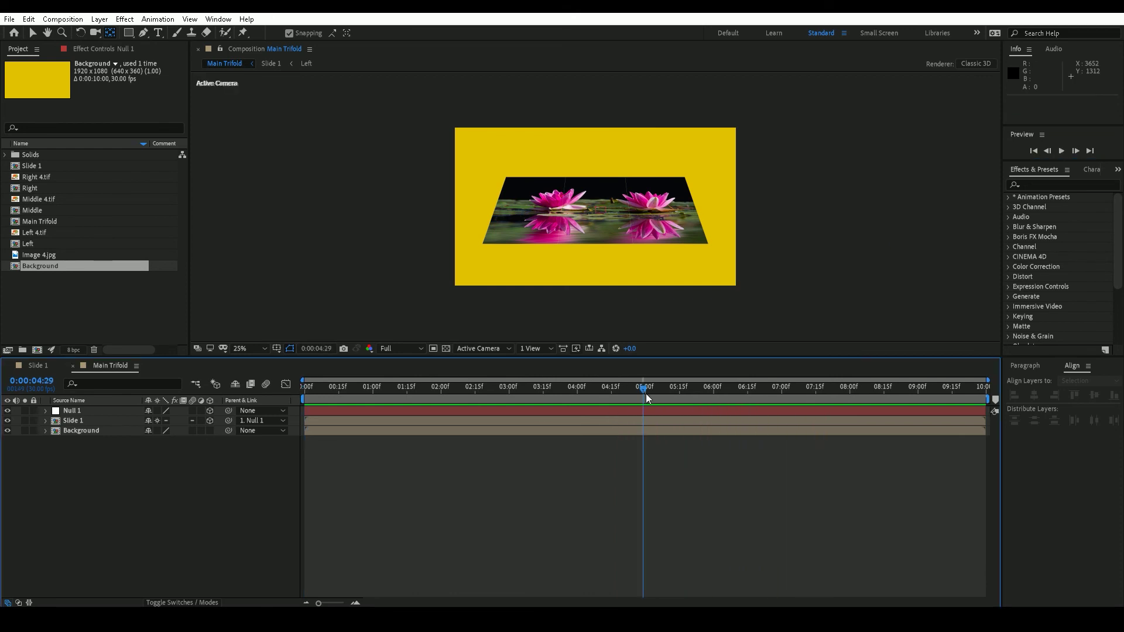
left_click(645, 393)
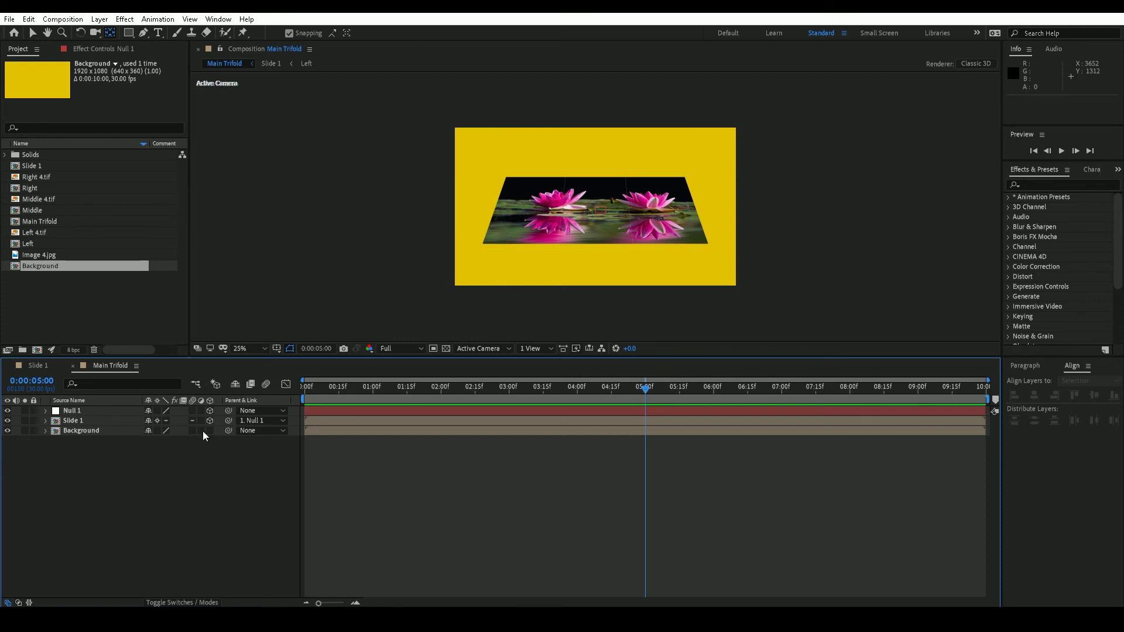
left_click(167, 430)
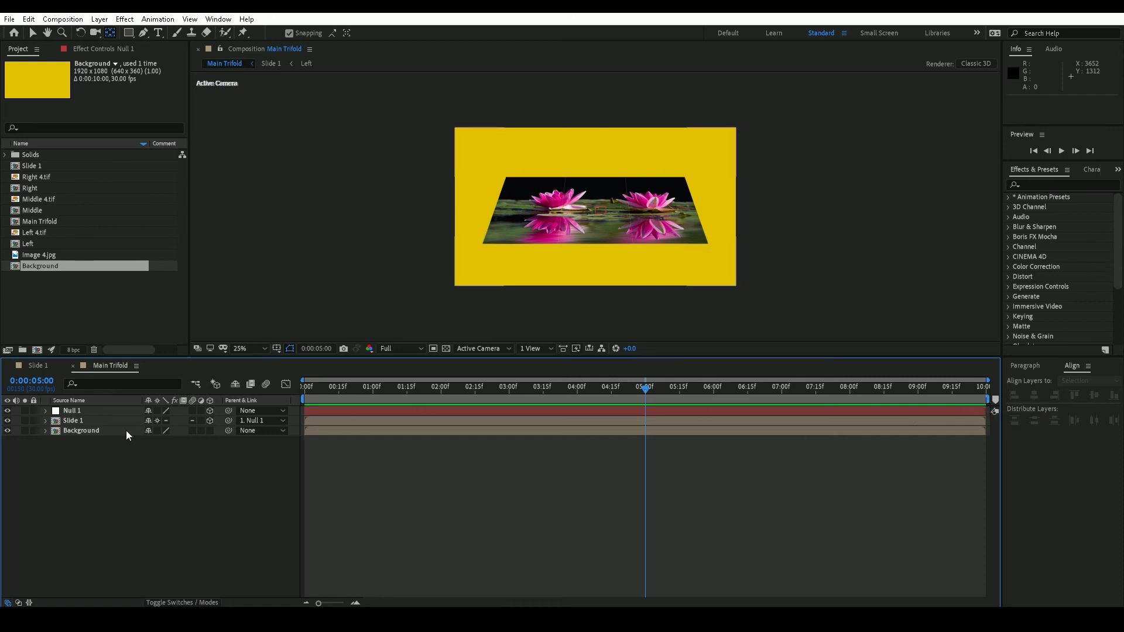
Set the Main Trifold composition's duration to 0:00:05:00 and play it from the start.
left_click(71, 273)
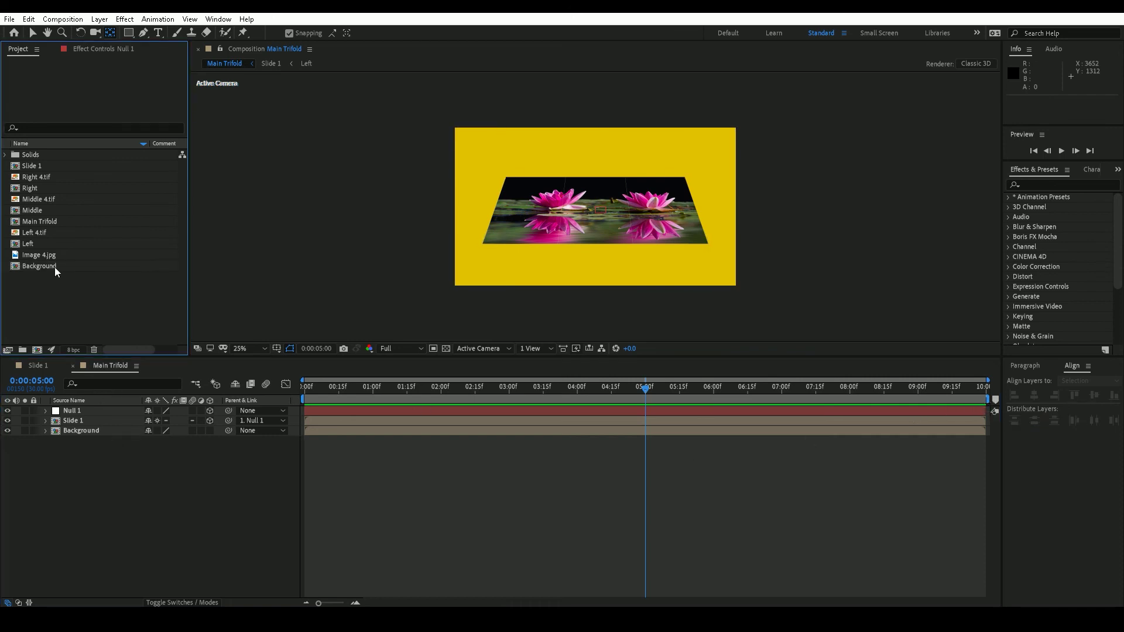
left_click(57, 224)
left_click(78, 19)
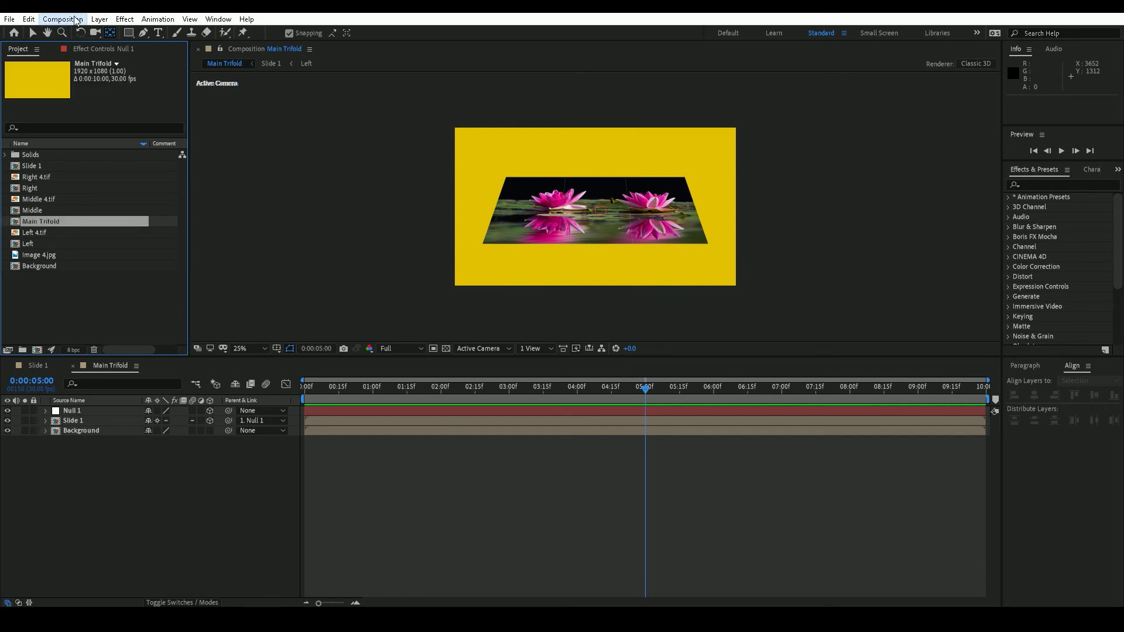
left_click(83, 54)
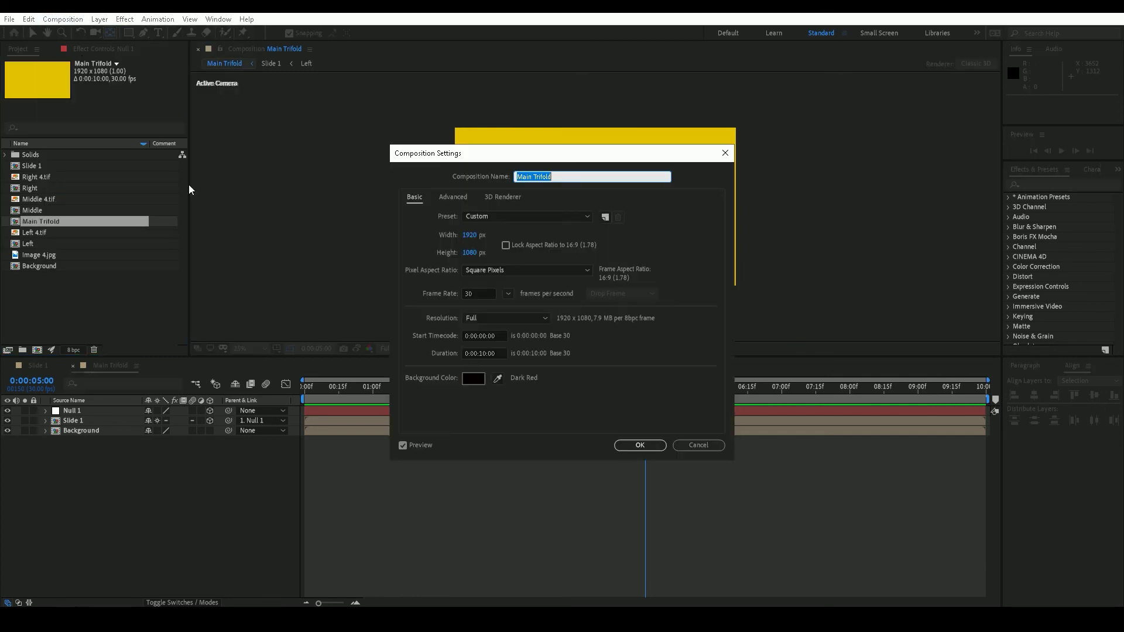
left_click(502, 354)
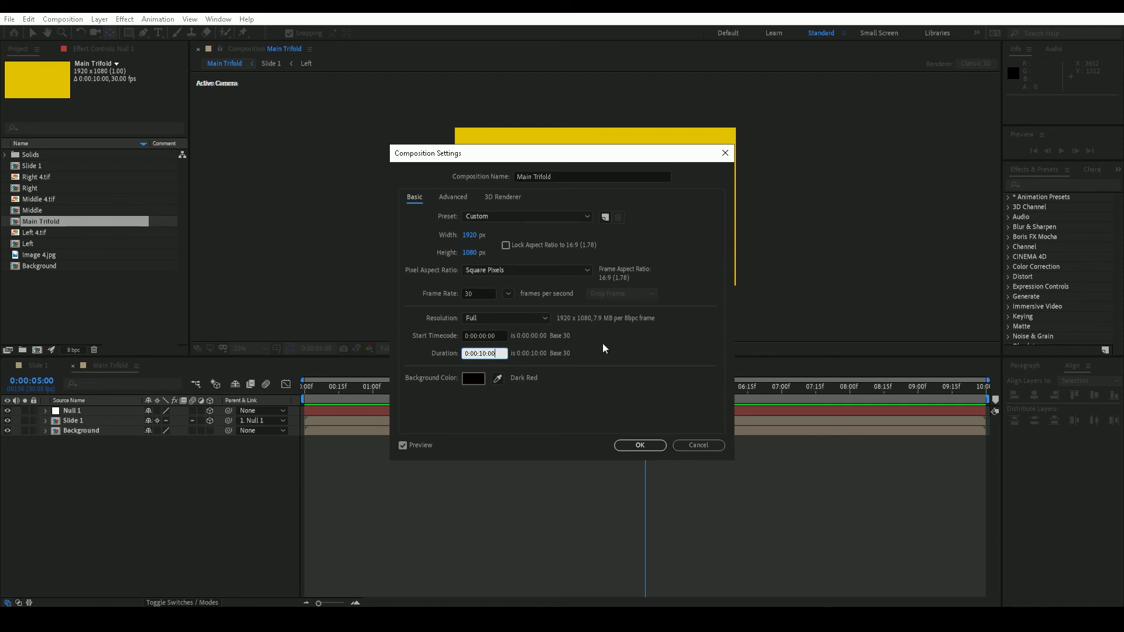
key("BackSpace")
key("BackSpace")
type("05")
key("Return")
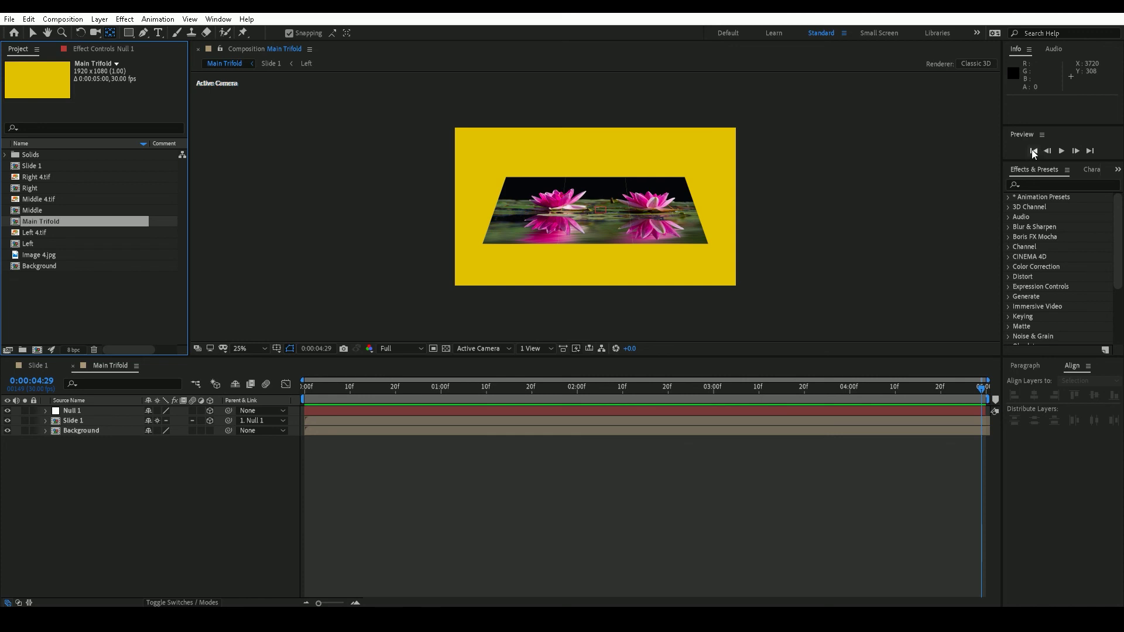
left_click(1034, 151)
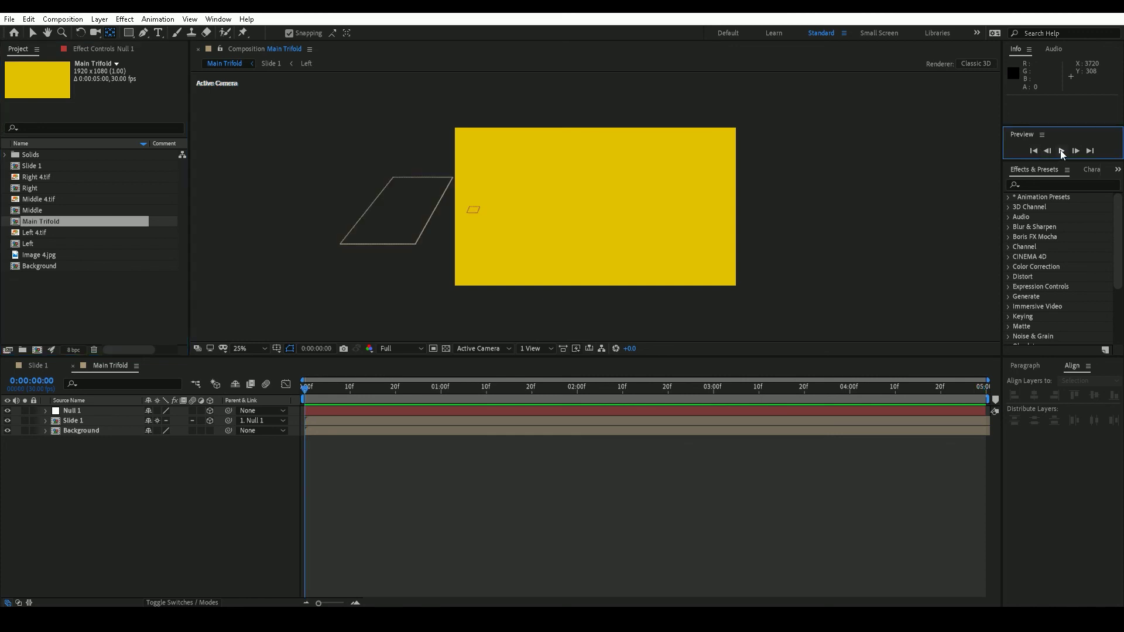
left_click(1062, 151)
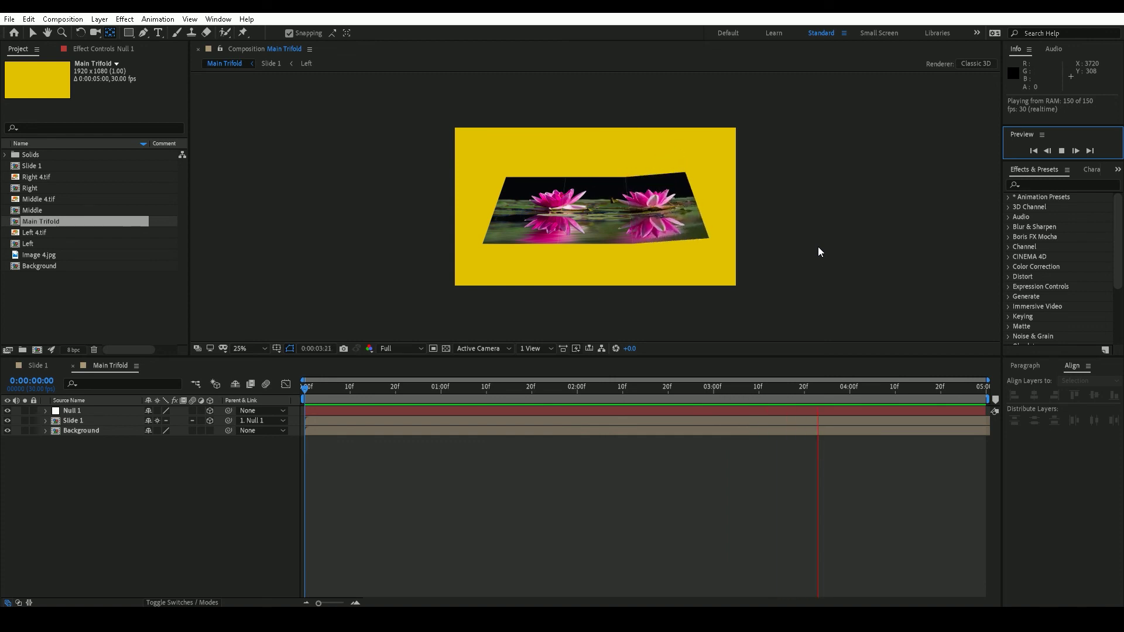
Save the project as Tutorial in the Paper Fold Slideshow.aep Logs folder.
left_click(9, 19)
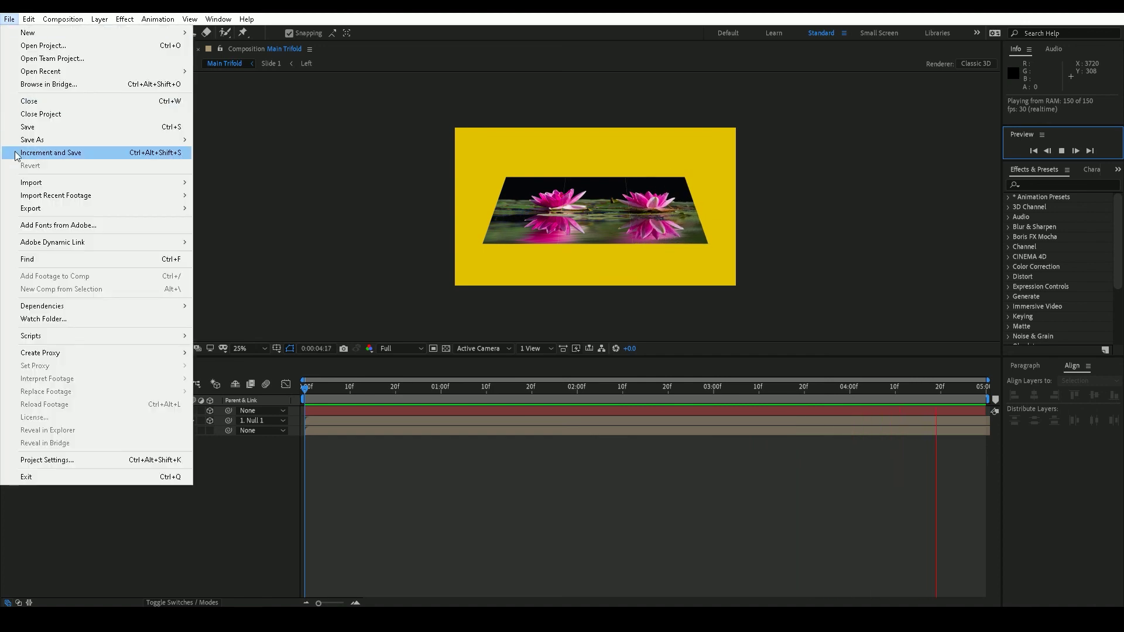
left_click(27, 126)
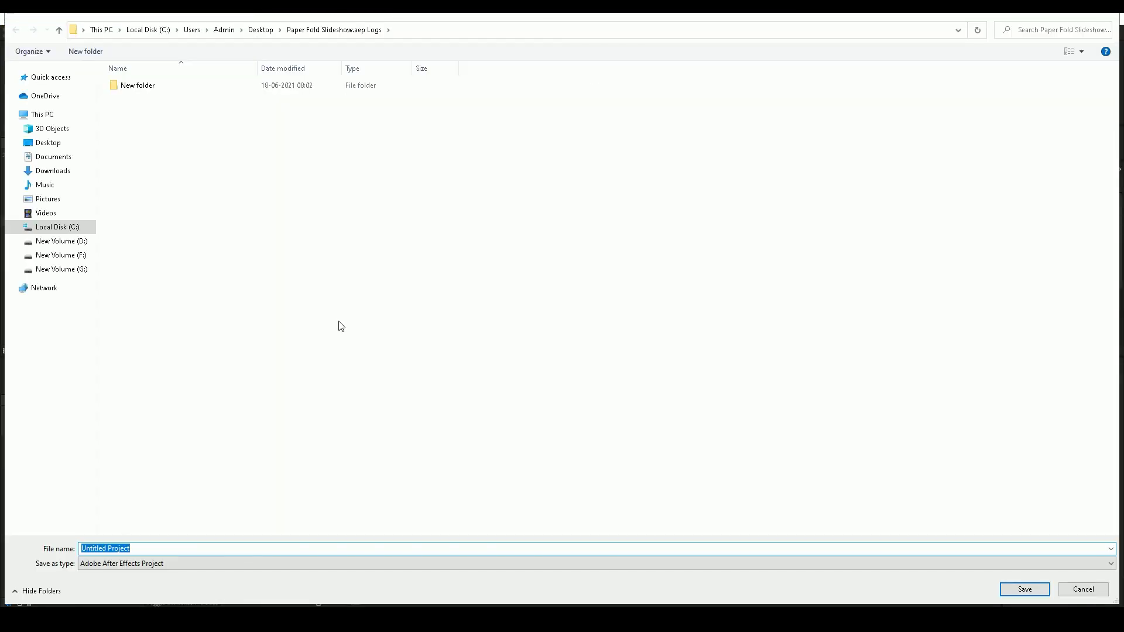
type("Tutorial")
key("Return")
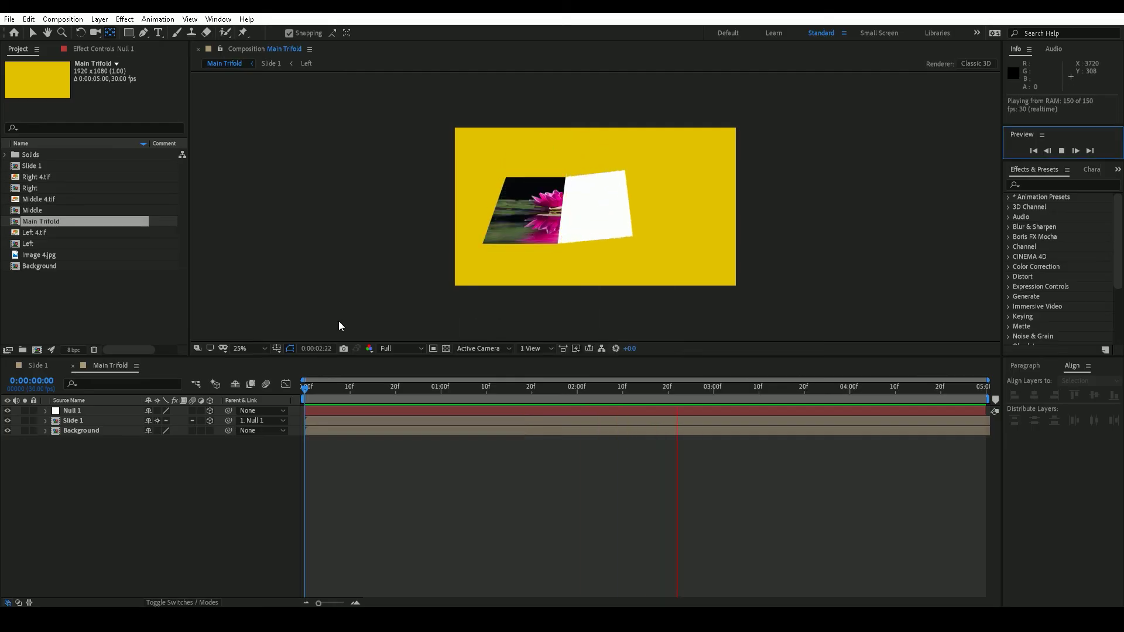
left_click(88, 316)
Open the Paper Fold Slideshow project from New folder and scrub the Final Fold Photo composition to 0:00:06:17.
left_click(10, 19)
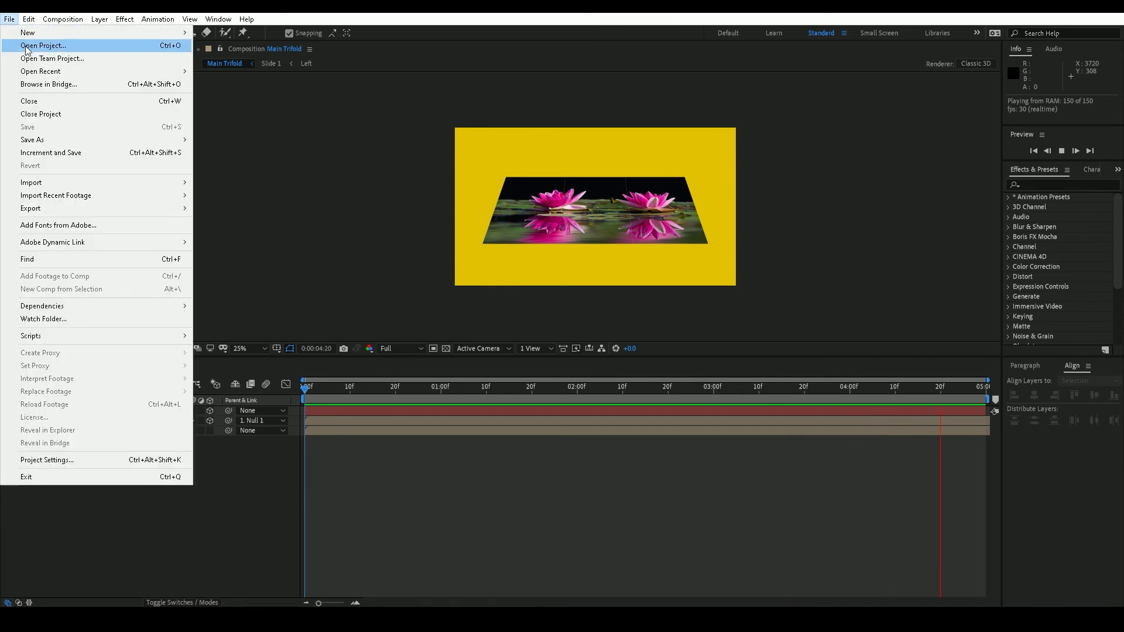
left_click(28, 49)
double_click(135, 86)
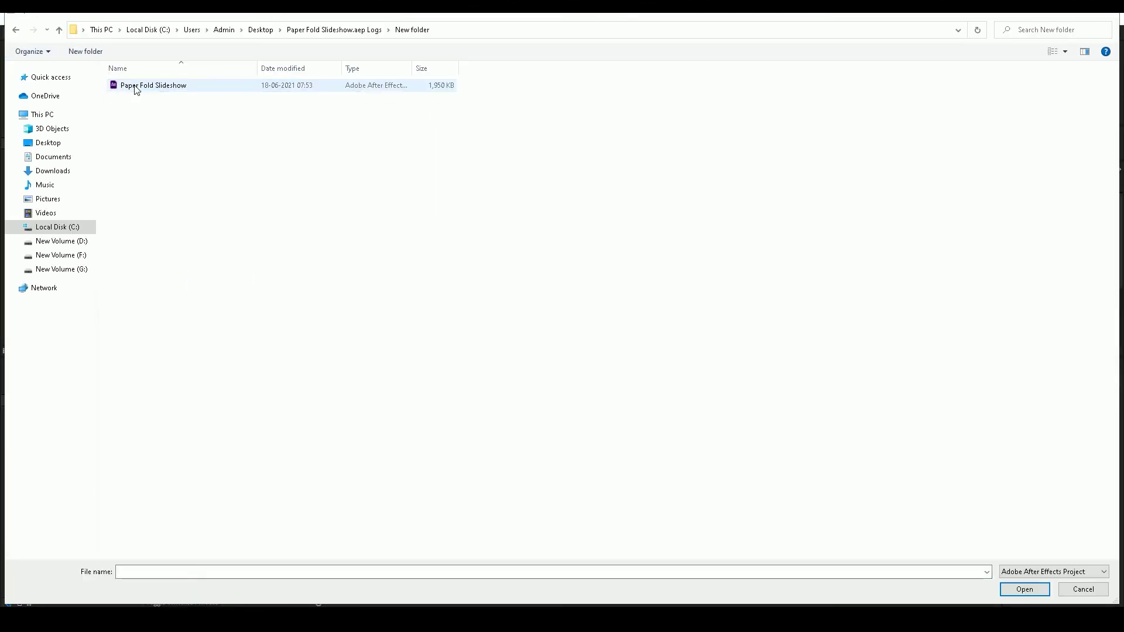
double_click(136, 88)
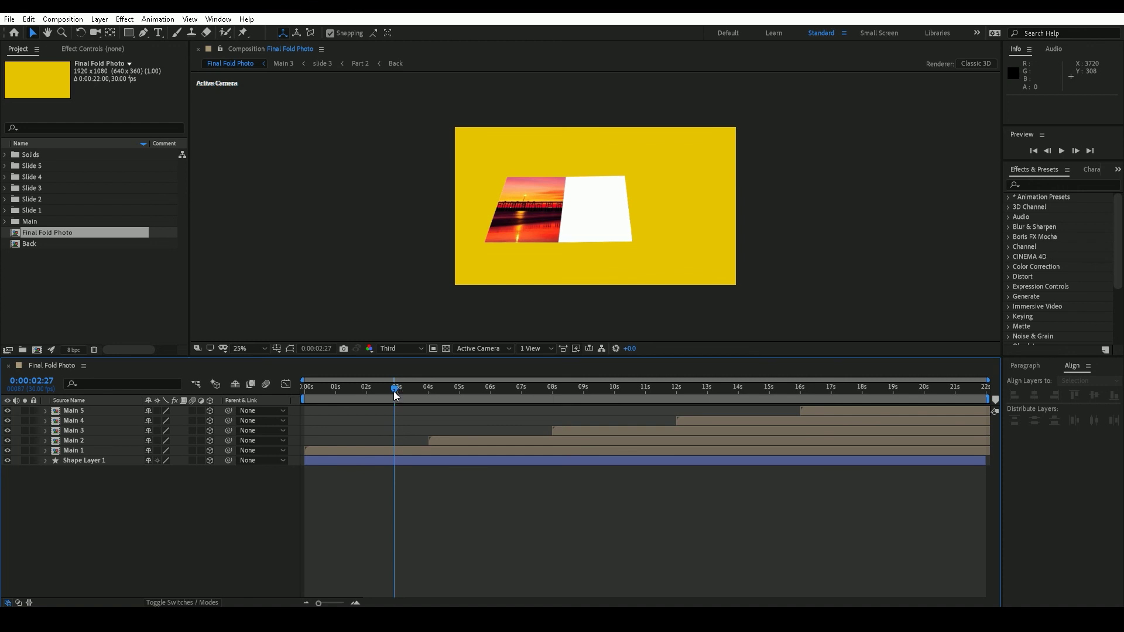
left_click_drag(395, 395, 509, 396)
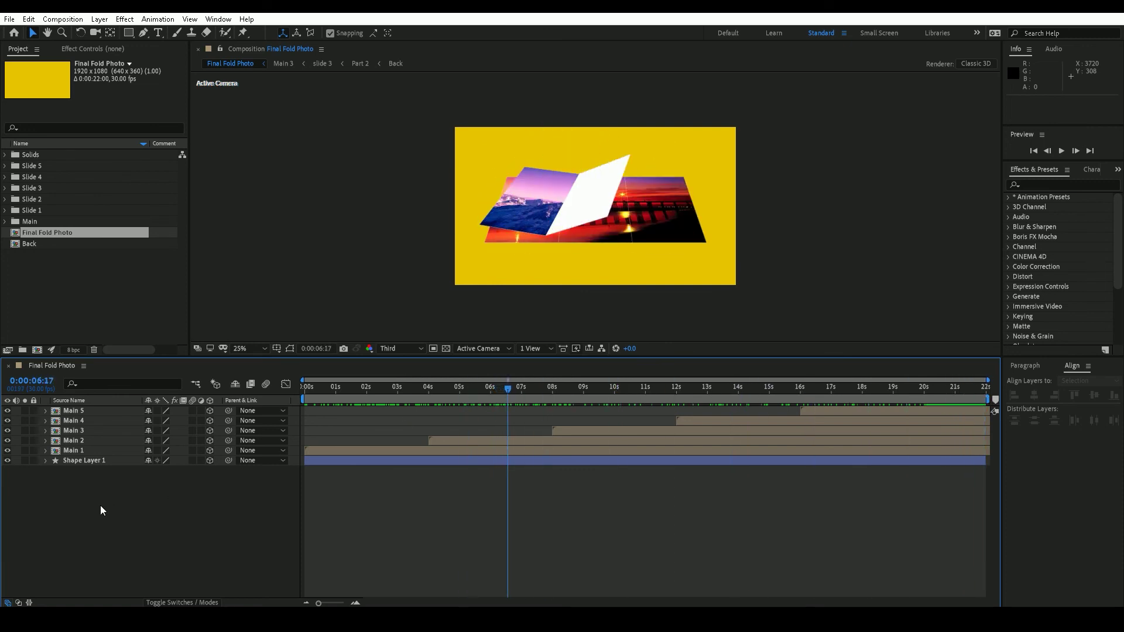
Select the layers Main 1 through Main 5 one by one in Final Fold Photo to review their staggered timing.
left_click(80, 452)
left_click(87, 441)
left_click(92, 430)
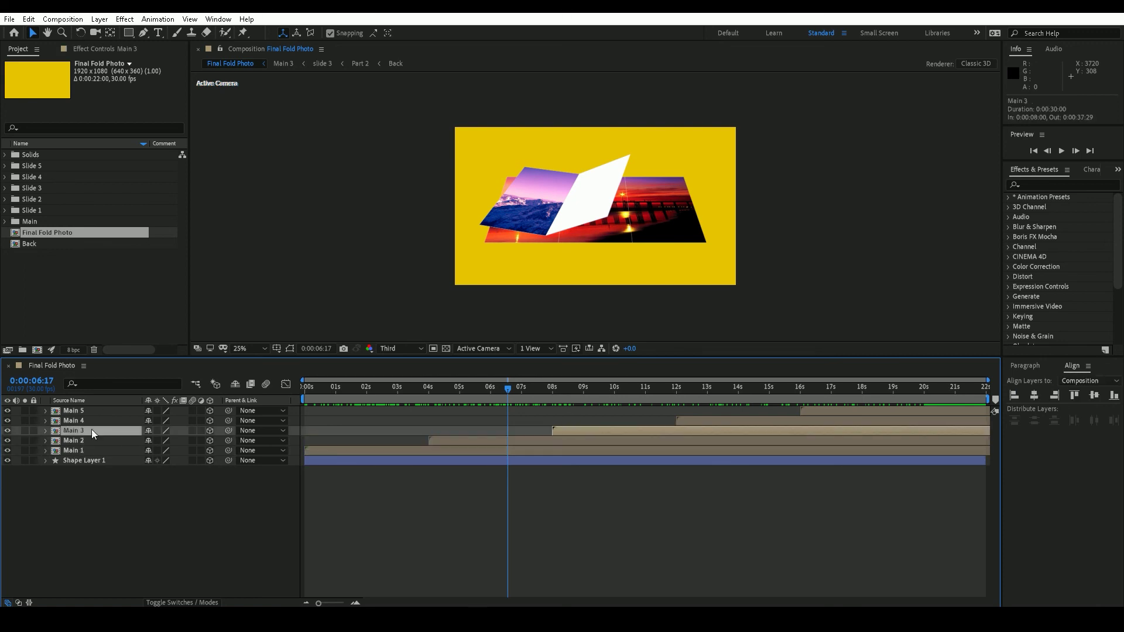
left_click(92, 422)
left_click(94, 413)
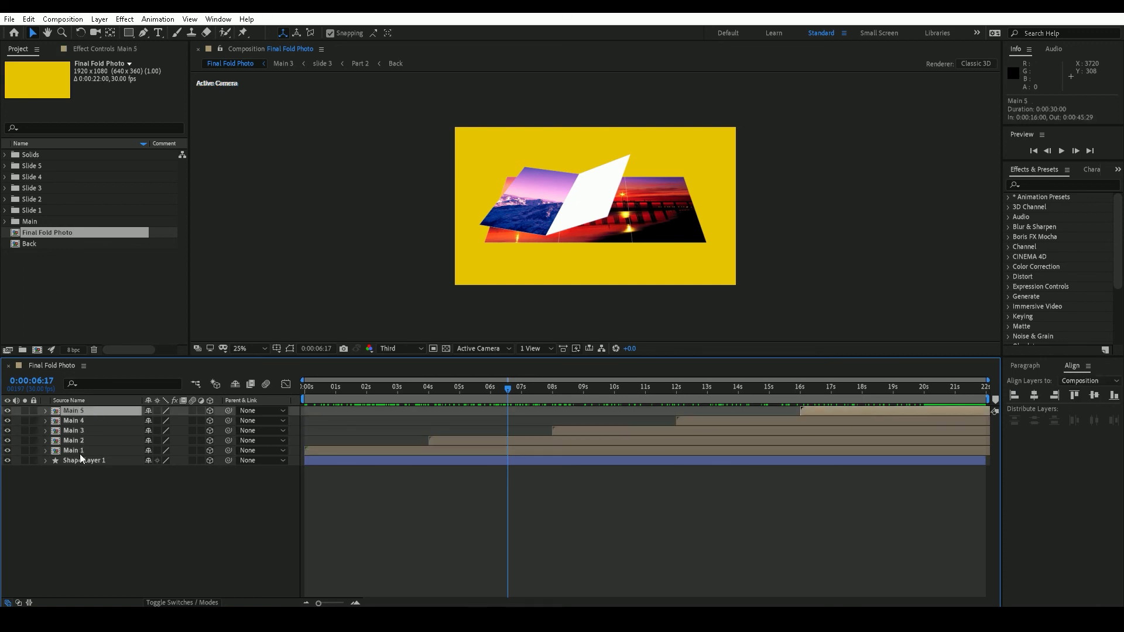
Inspect the nested compositions Main 1, slide 1, Part 1 and Main 2, and return to Final Fold Photo.
double_click(82, 451)
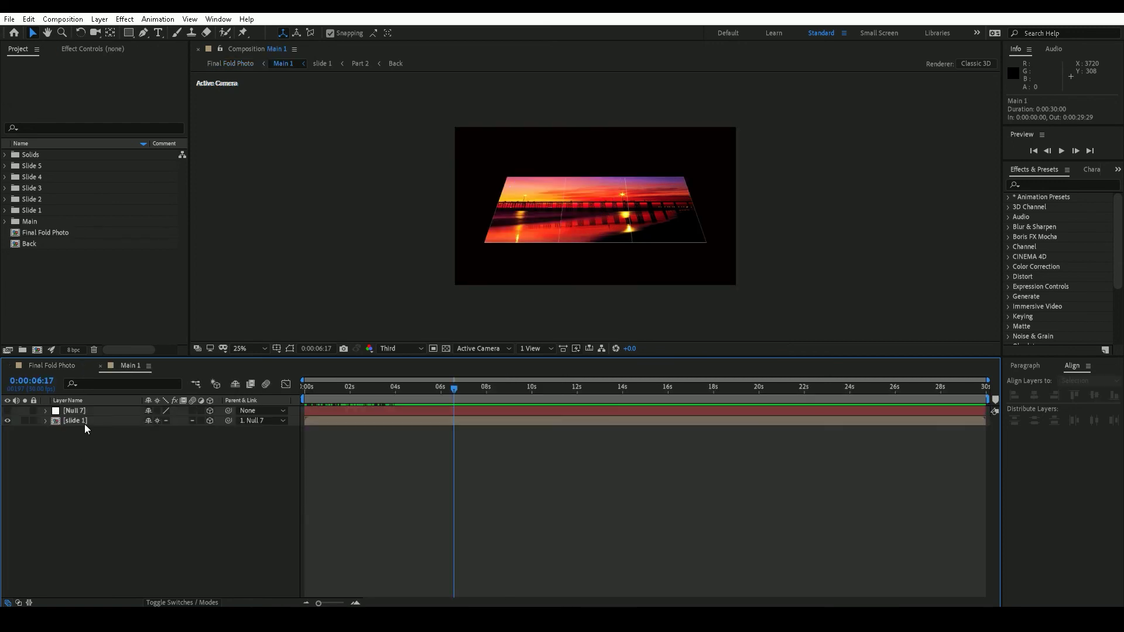
double_click(81, 419)
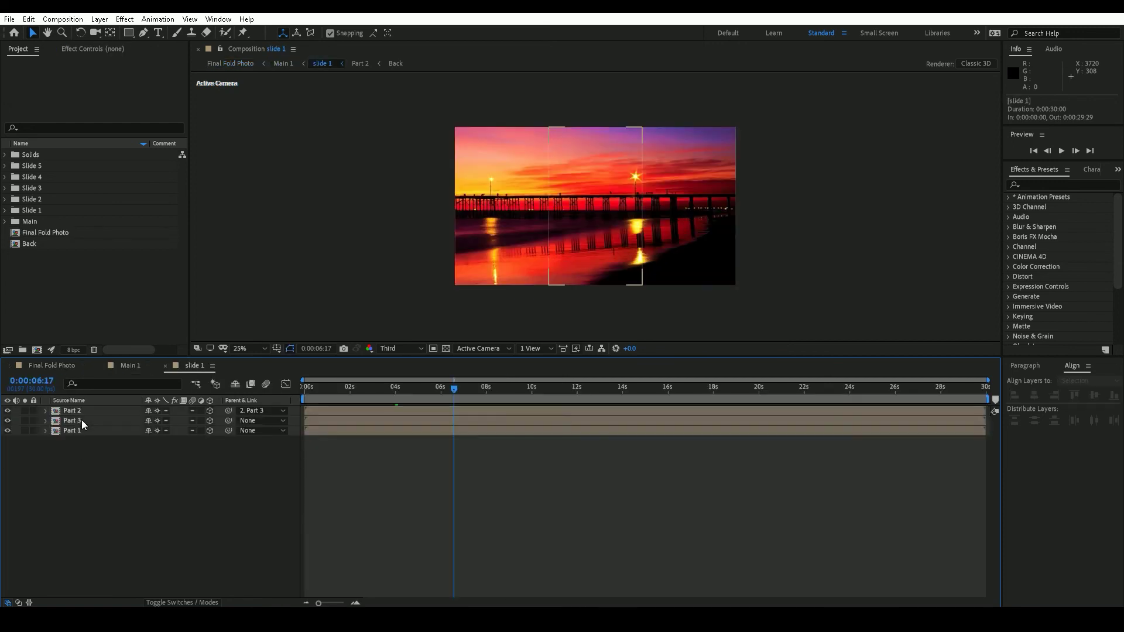
left_click(84, 429)
double_click(84, 430)
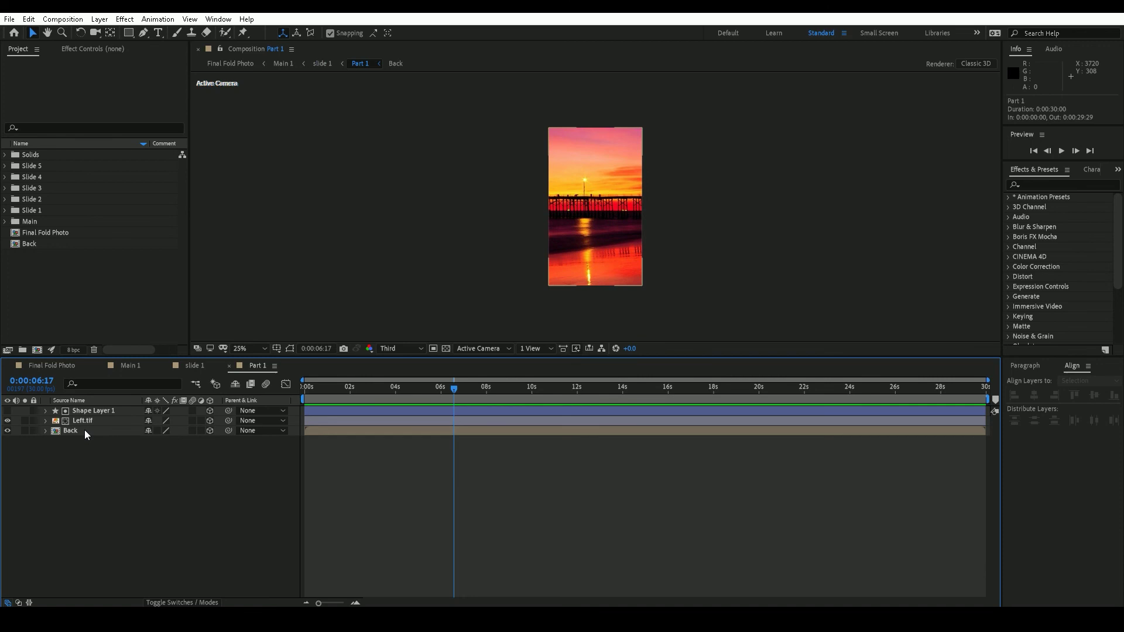
left_click(74, 368)
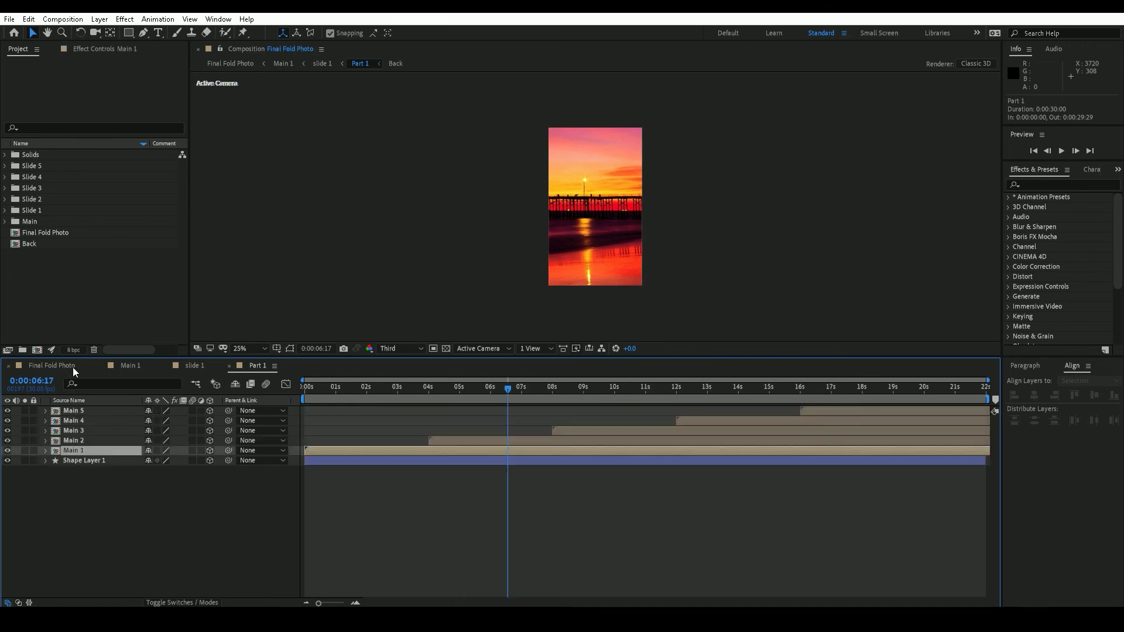
double_click(84, 442)
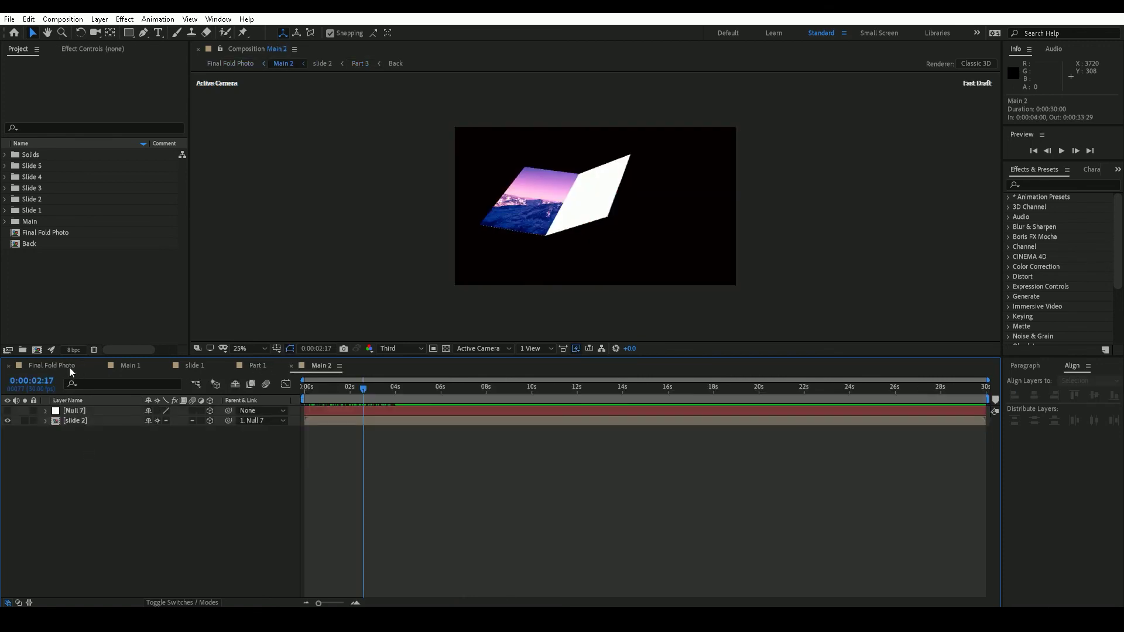
left_click(69, 367)
Reveal the Position and the Anchor Point of all layers in Final Fold Photo for review, and collapse them again.
key("ctrl+a")
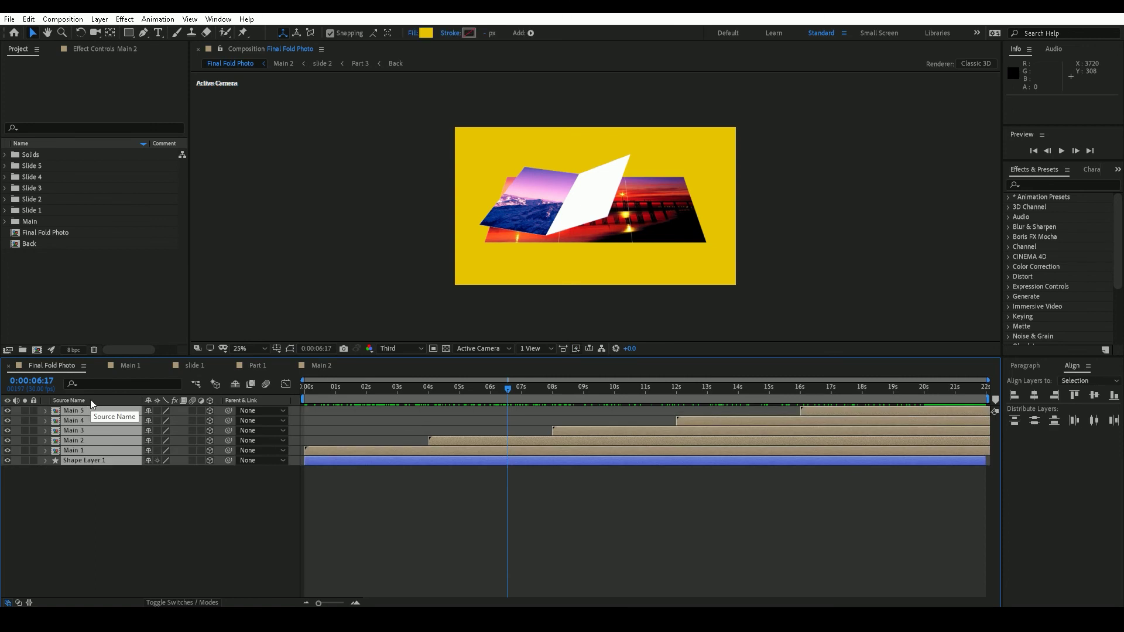
key("p")
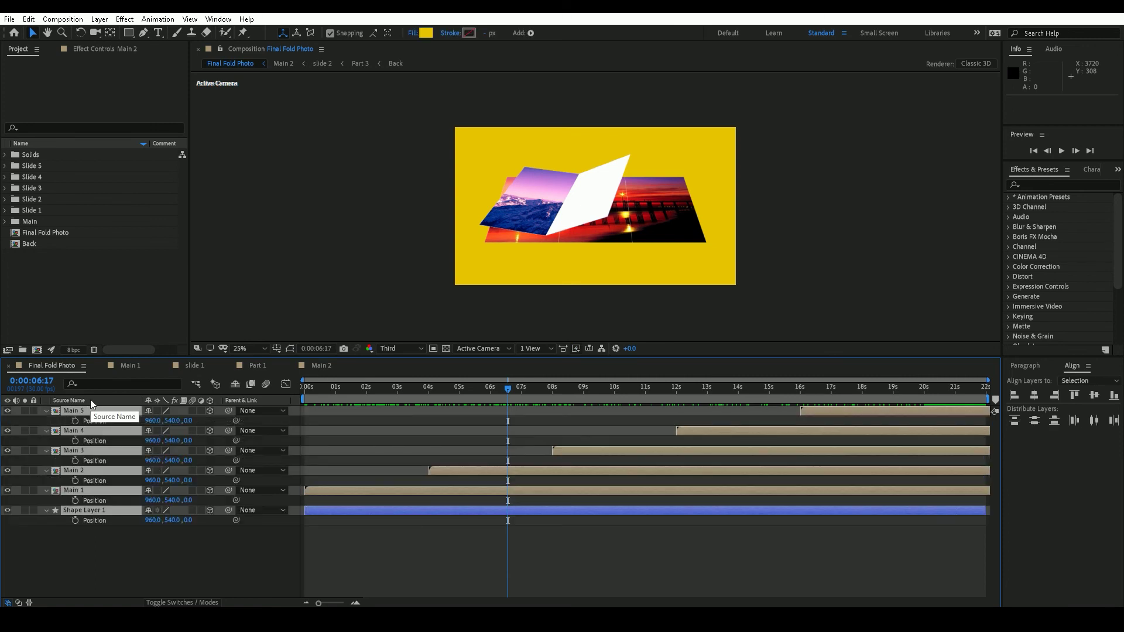
key("a")
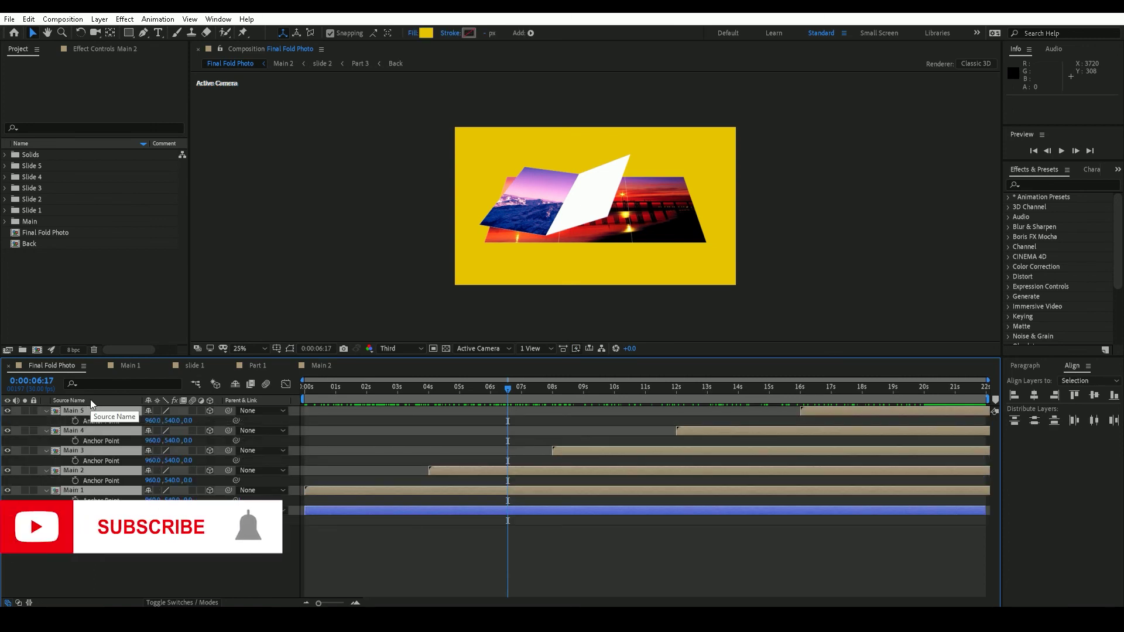
key("a")
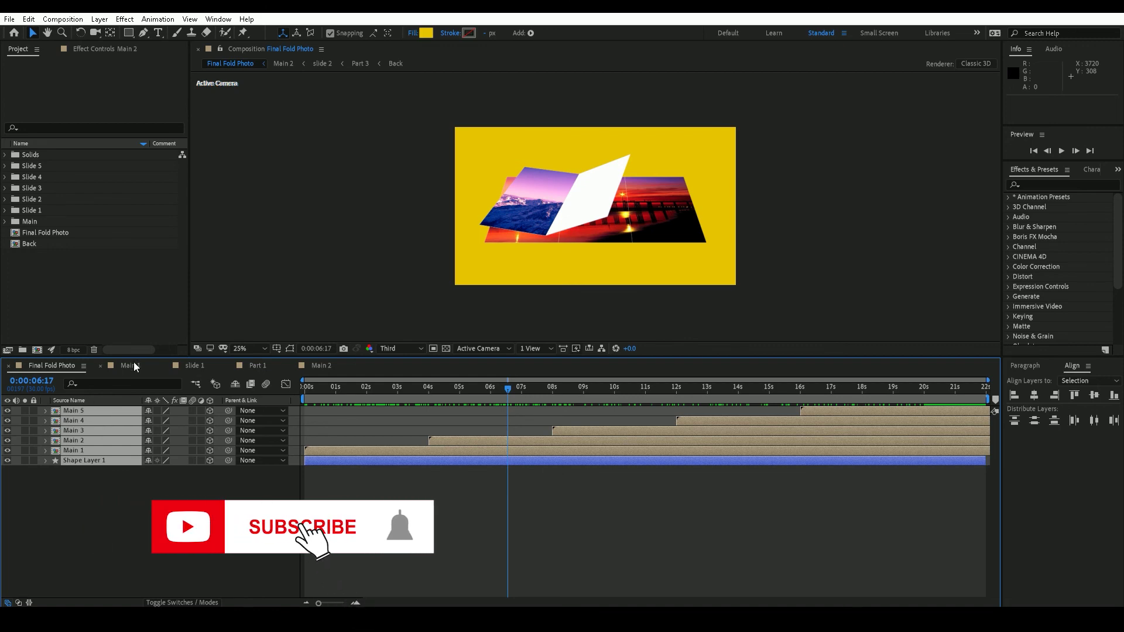
Review the anchor points of Part 1, Part 2 and Part 3 in slide 1, and view Final Fold Photo at 0:00:08:11.
left_click(205, 364)
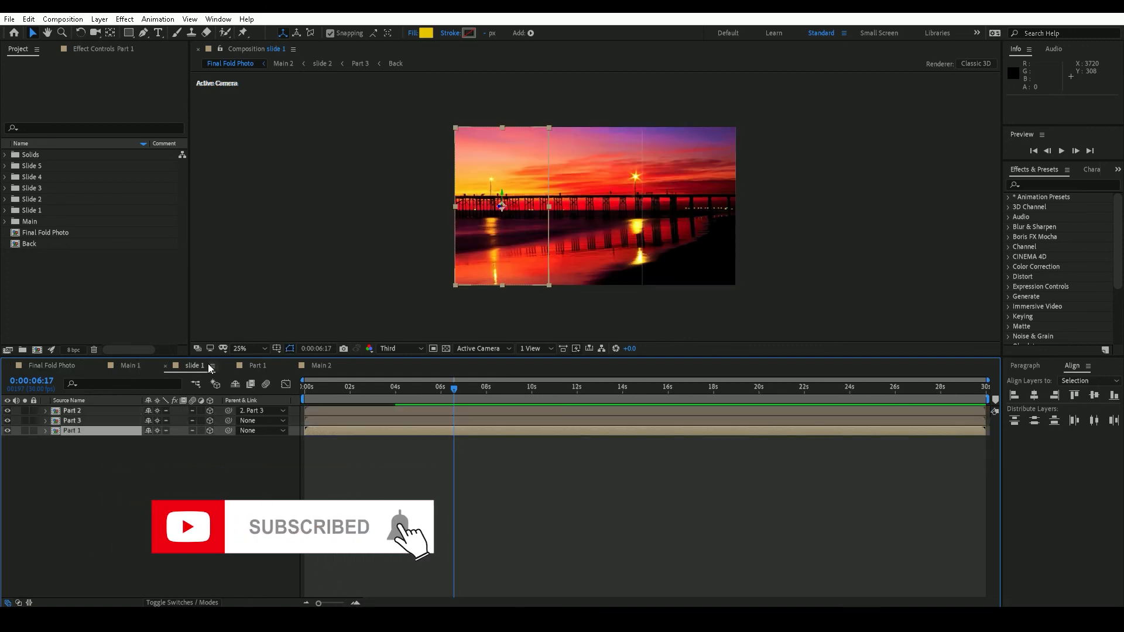
left_click_drag(93, 465, 97, 413)
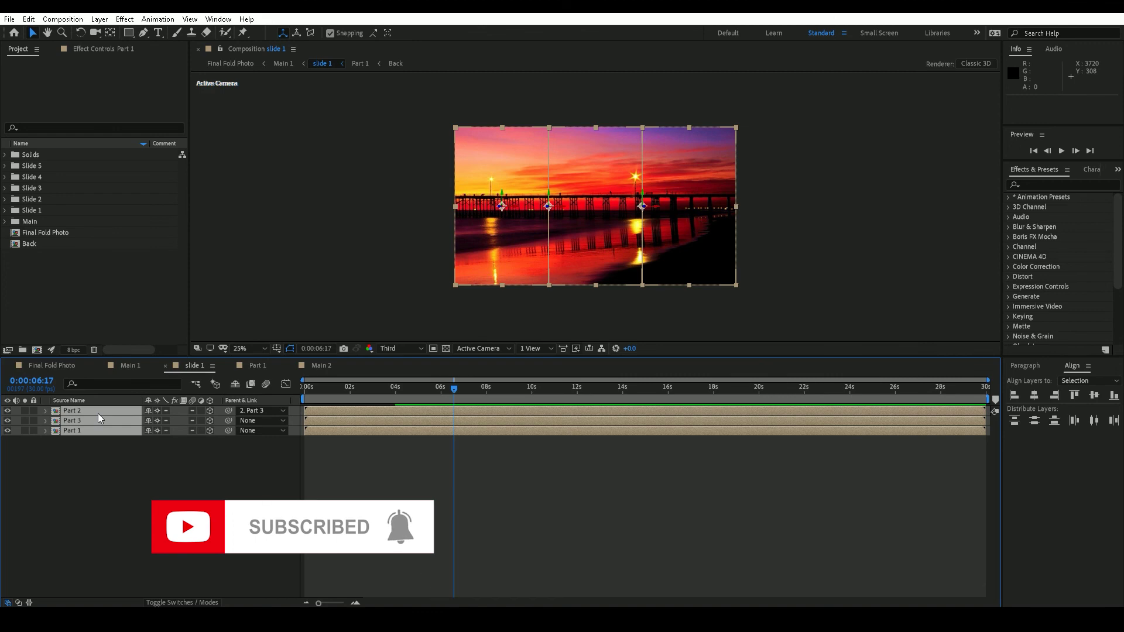
key("a")
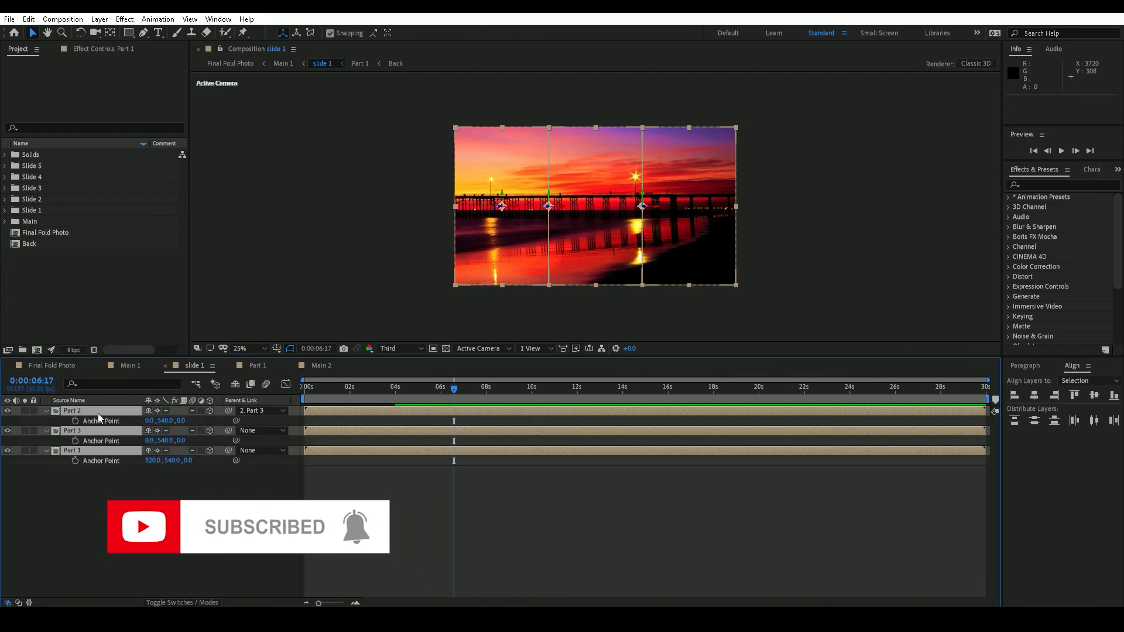
left_click(45, 410)
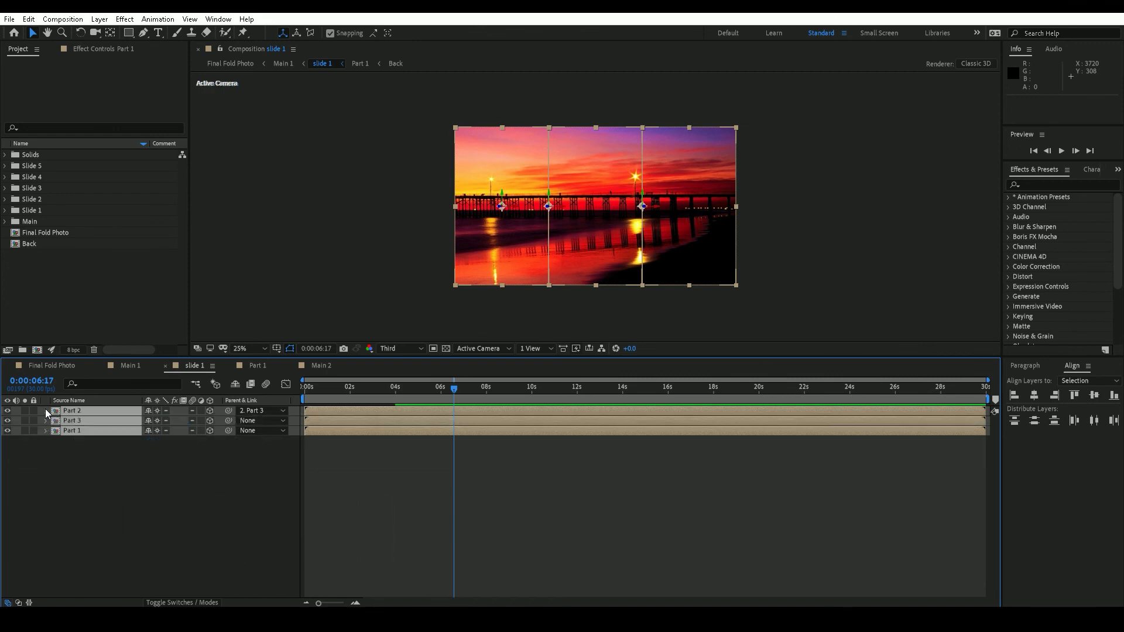
left_click(206, 488)
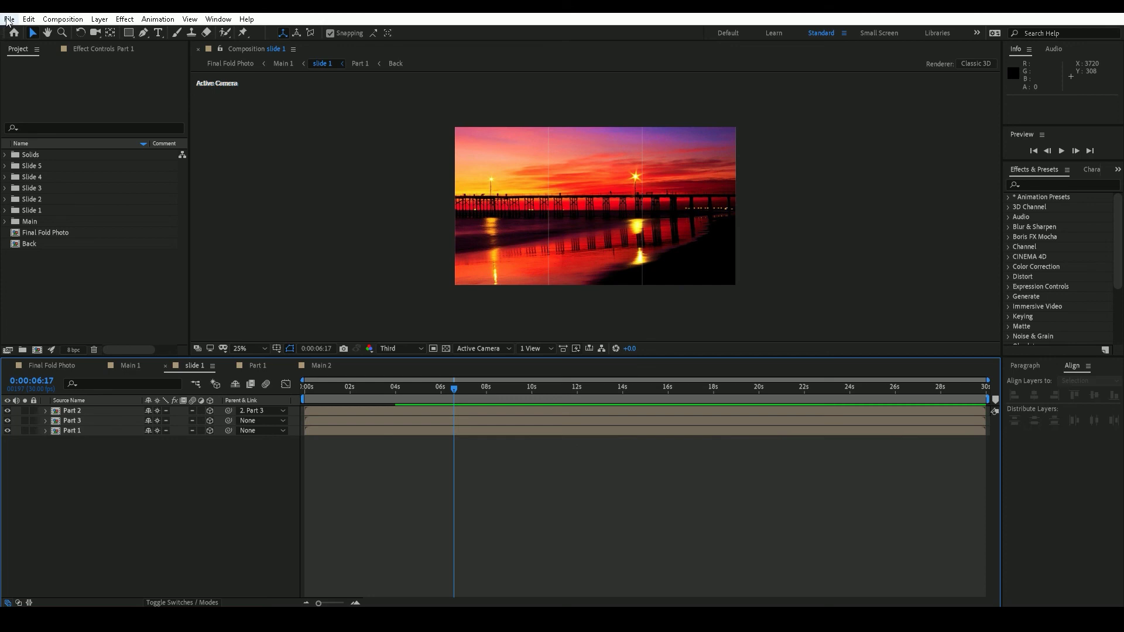
left_click_drag(456, 391, 495, 390)
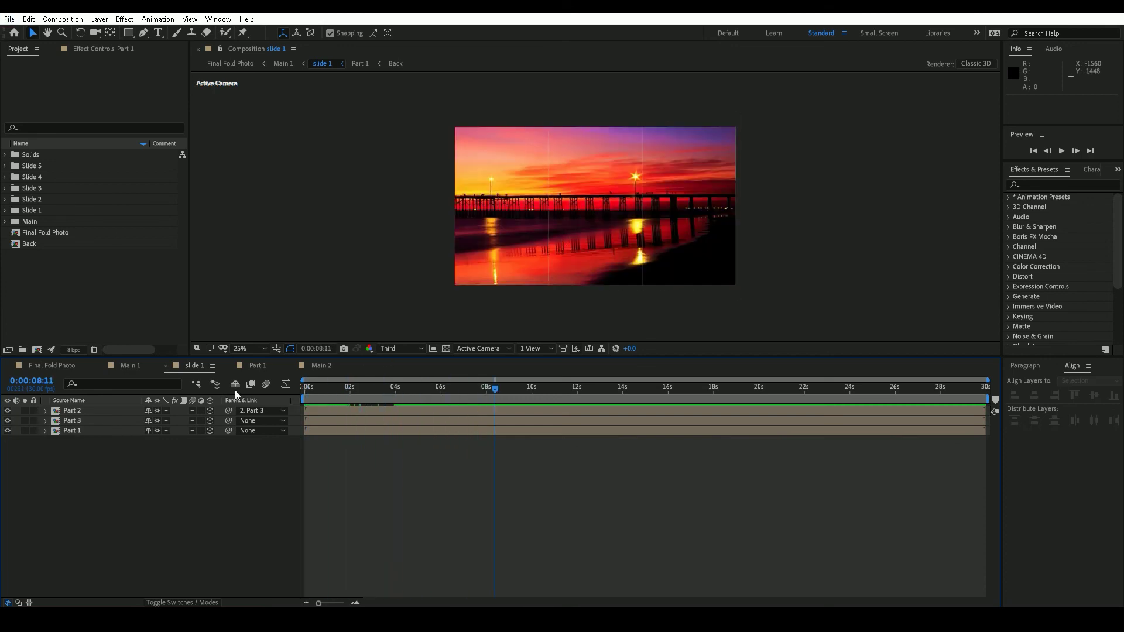
left_click(44, 367)
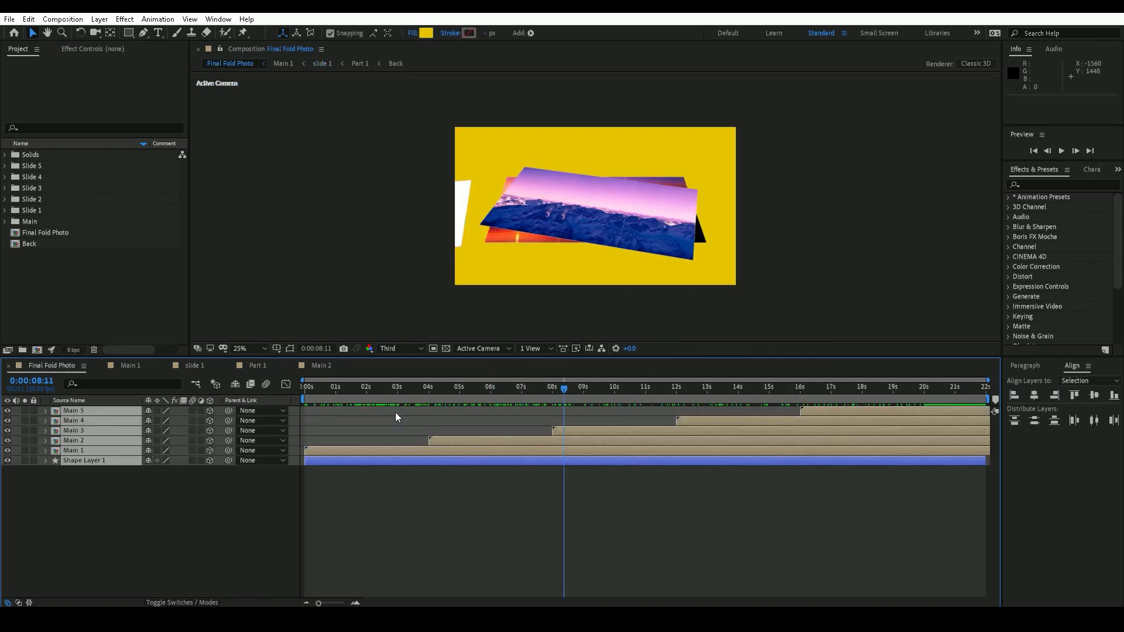
Reopen the Tutorial project from Paper Fold Slideshow.aep Logs without saving the current project's changes, and play Main Trifold from the start.
left_click(9, 20)
left_click(35, 45)
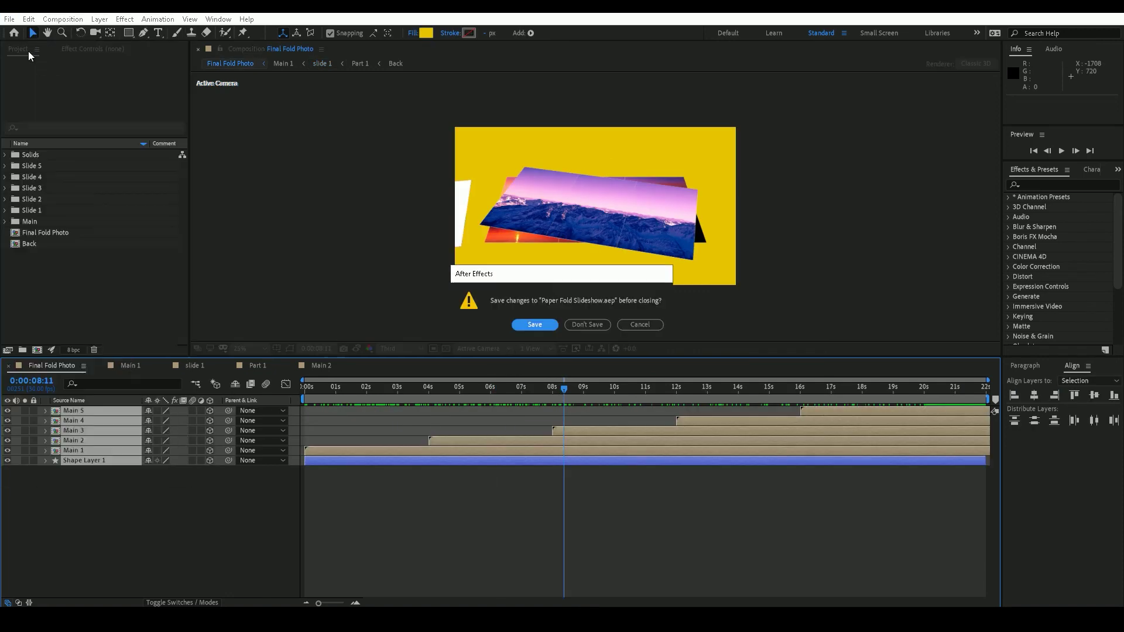
left_click(585, 323)
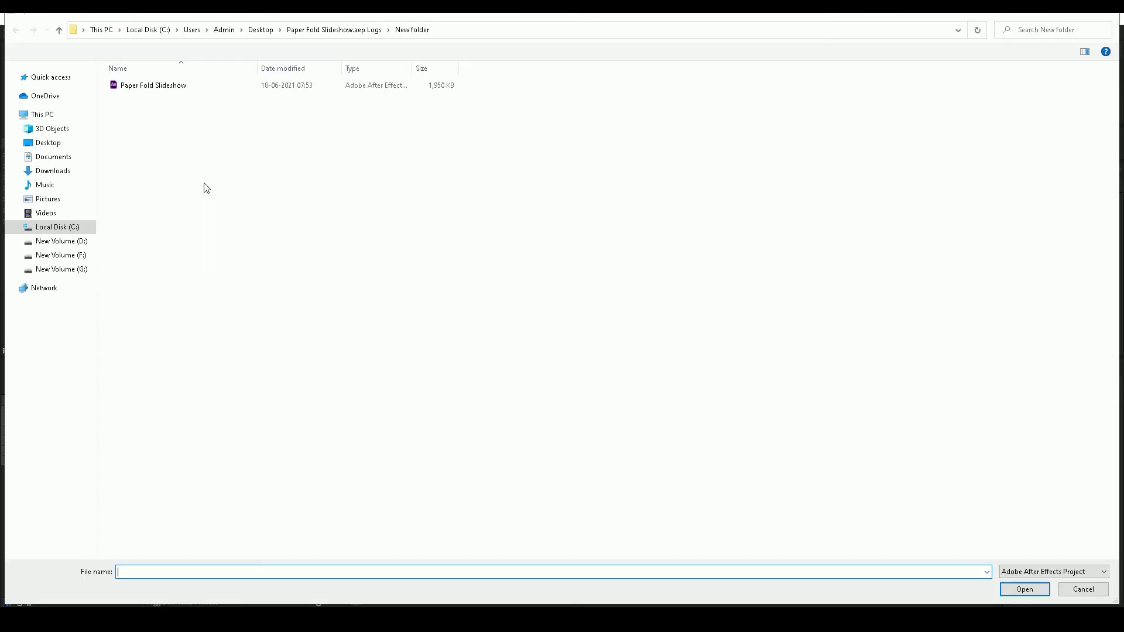
left_click(342, 30)
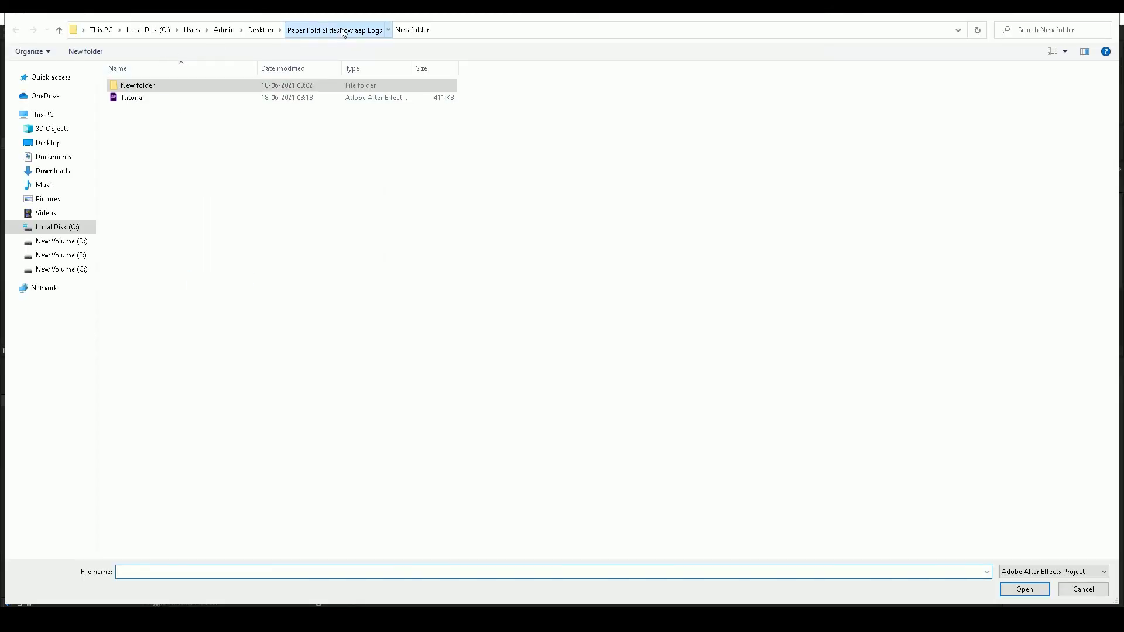
left_click(140, 100)
double_click(140, 104)
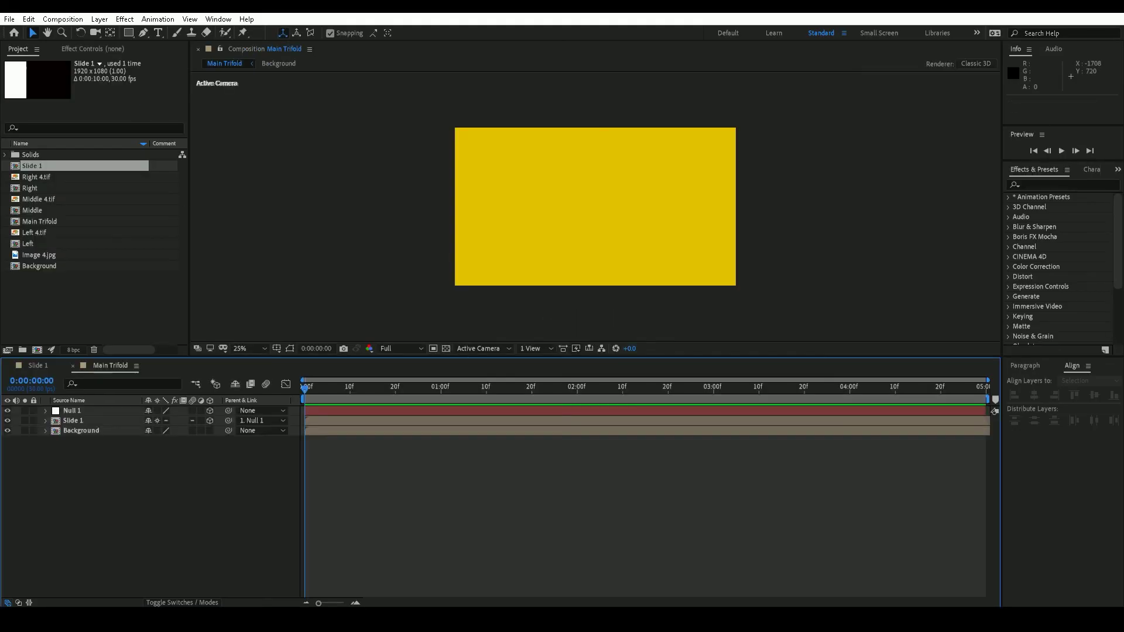
left_click(1063, 150)
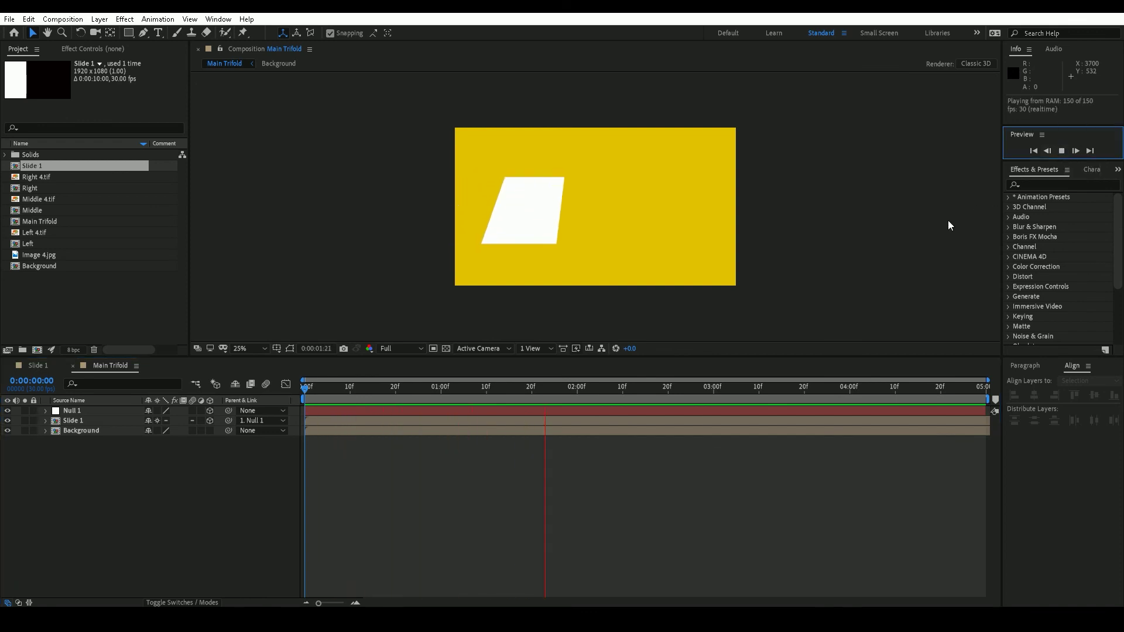